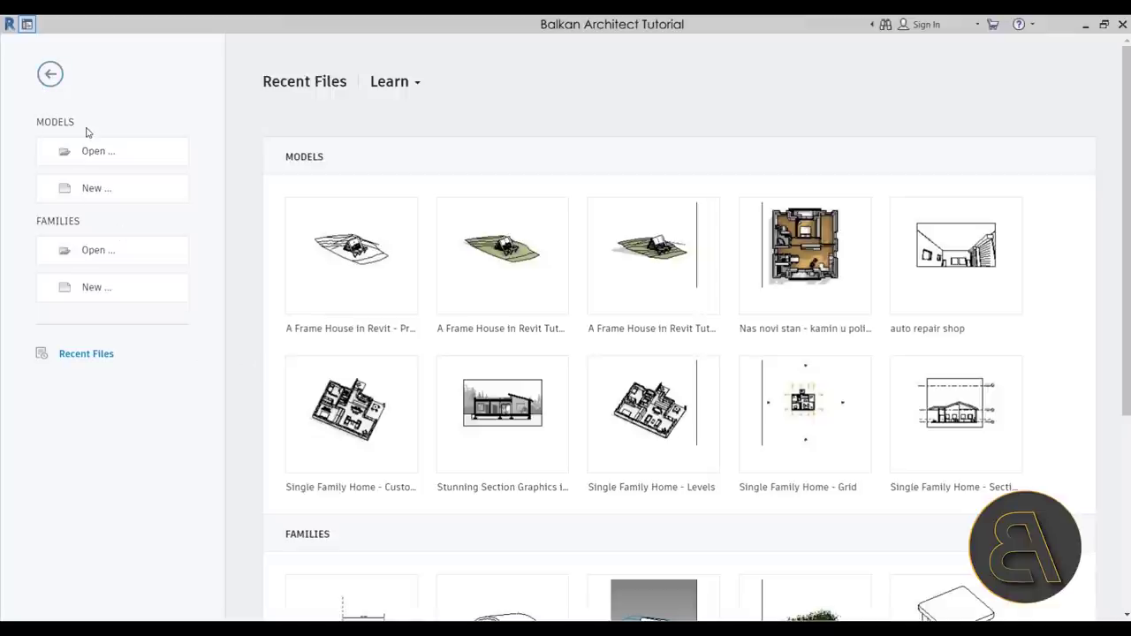
Create a new project from the Balkan Architect Template - Metric and open its South elevation view.
click(96, 191)
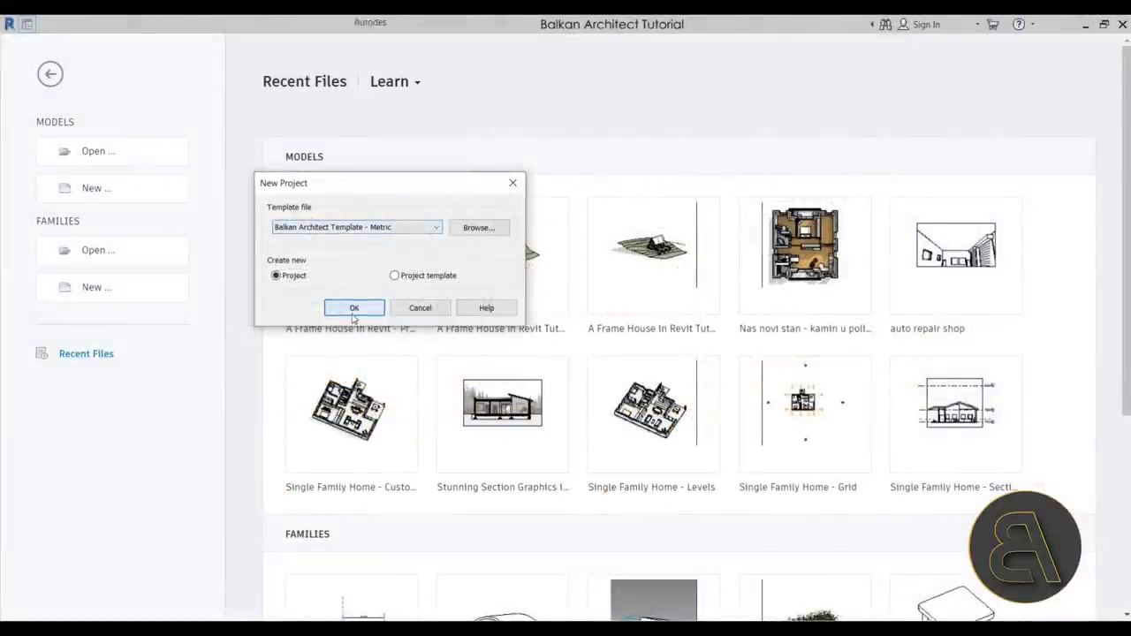
click(354, 307)
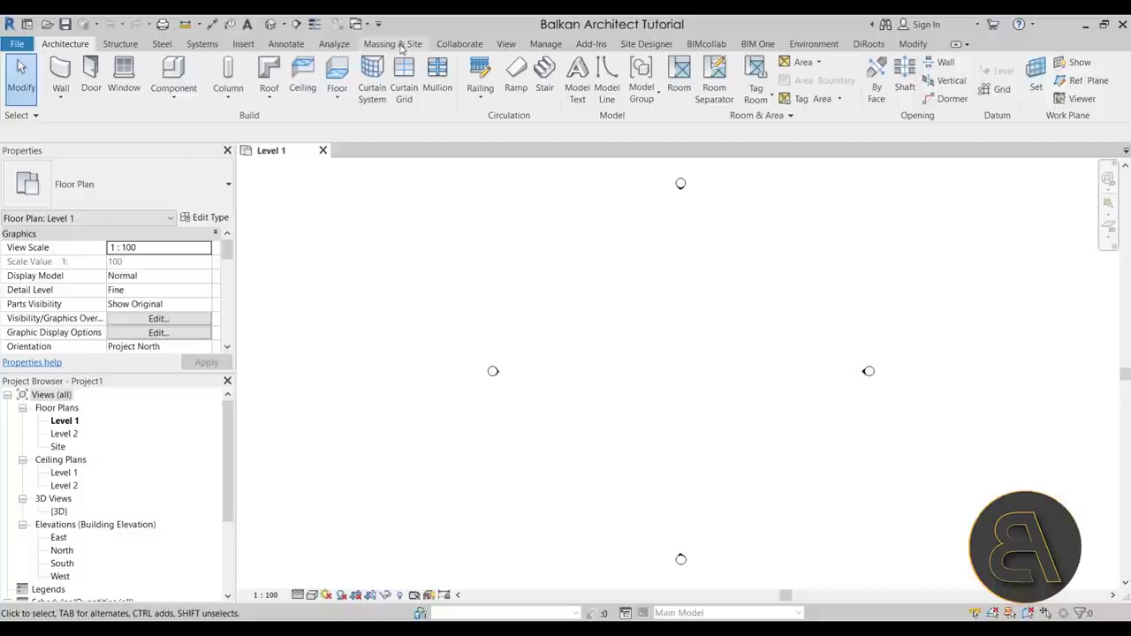
double_click(62, 563)
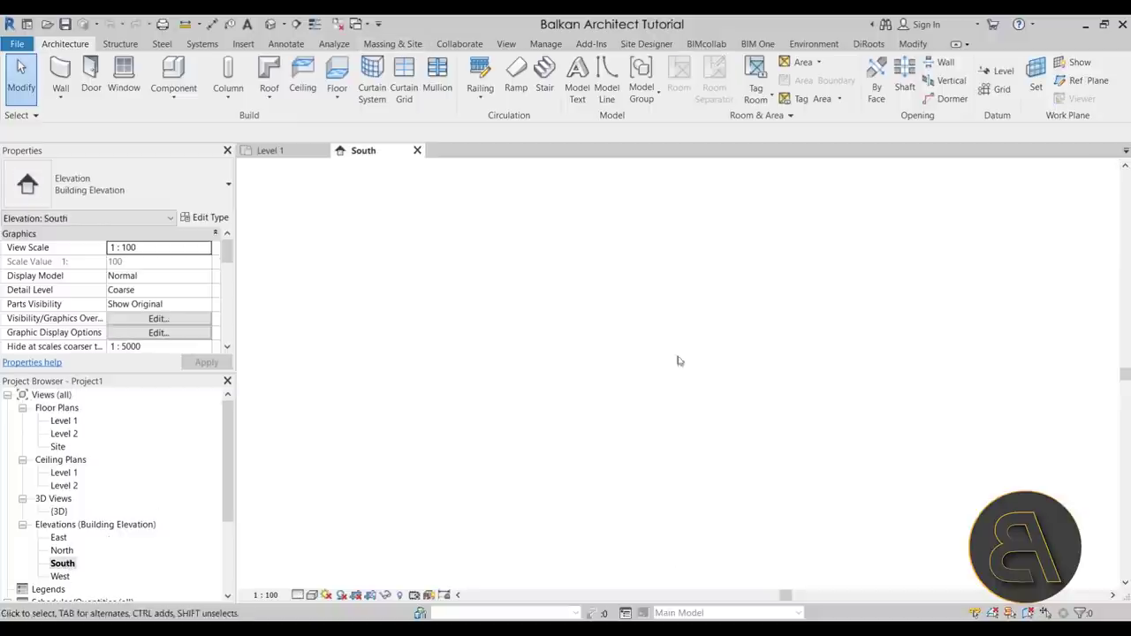
Raise Level 2 to an elevation of 50 m in the South elevation.
scroll(680, 367, down, 2)
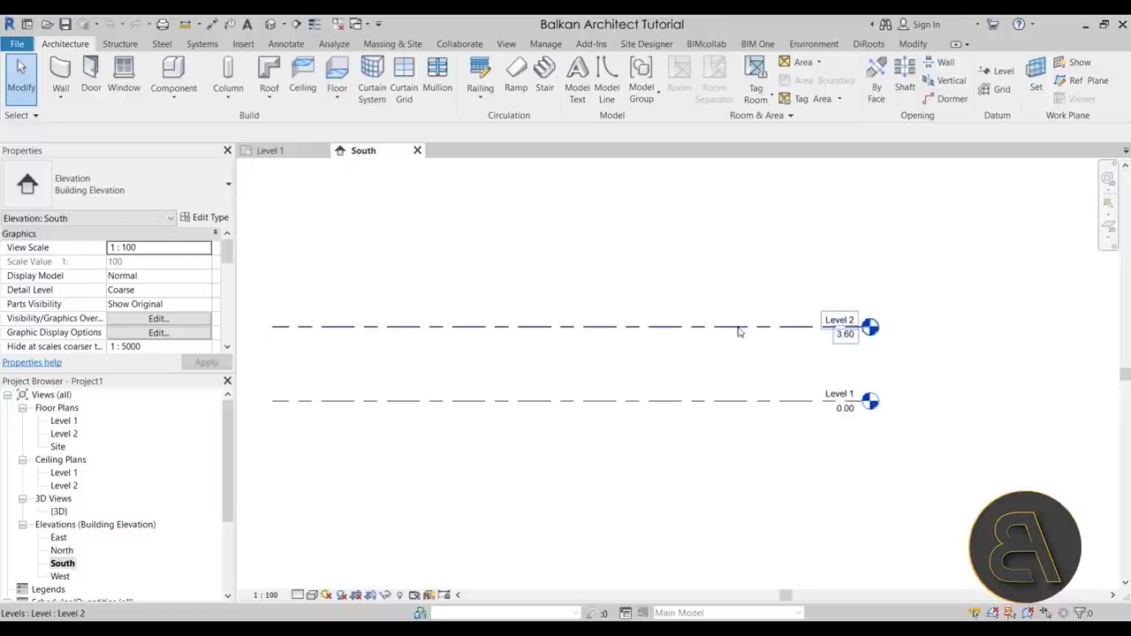
scroll(733, 329, down, 3)
middle_drag(644, 357, 642, 443)
scroll(642, 443, down, 2)
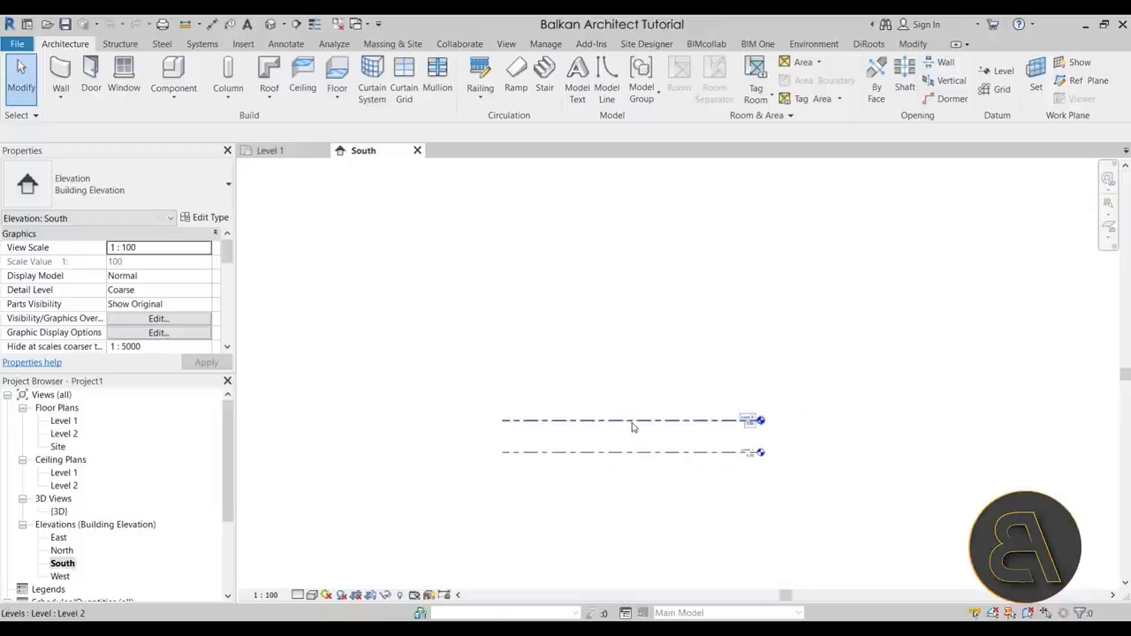
drag(627, 420, 625, 191)
scroll(644, 250, down, 2)
middle_drag(644, 252, 586, 376)
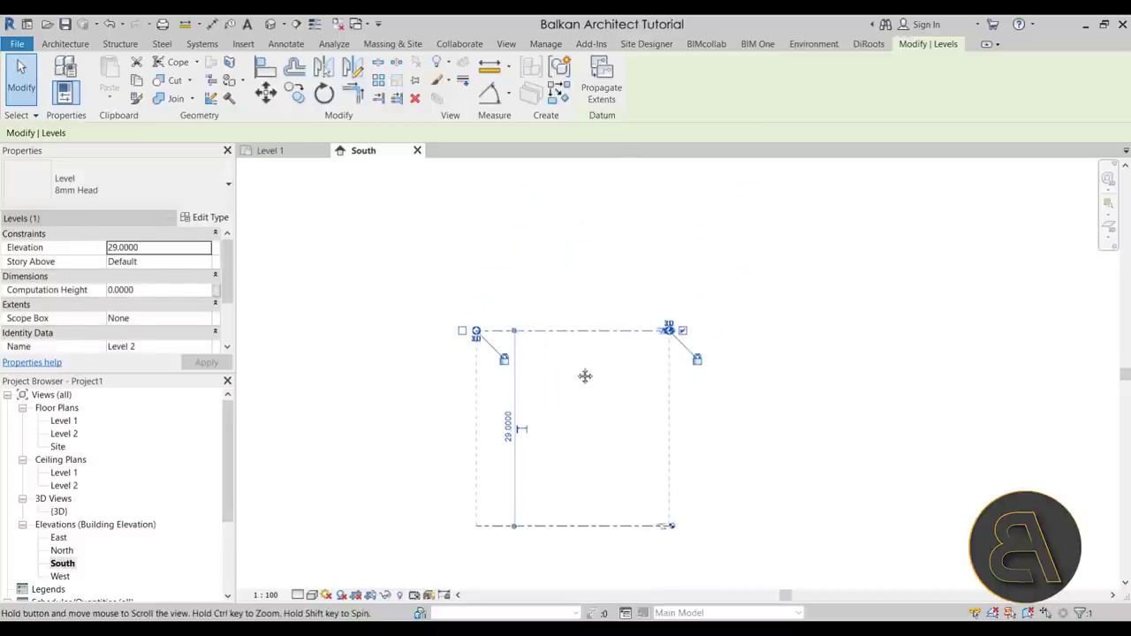
scroll(583, 376, down, 1)
drag(569, 334, 571, 216)
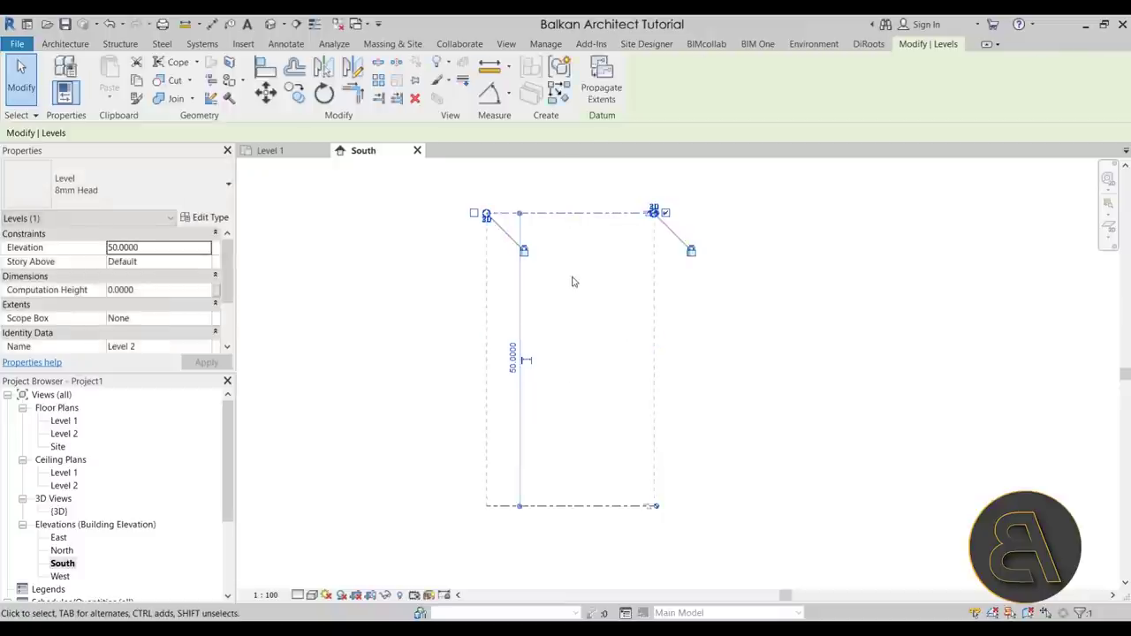
click(573, 280)
scroll(654, 217, up, 3)
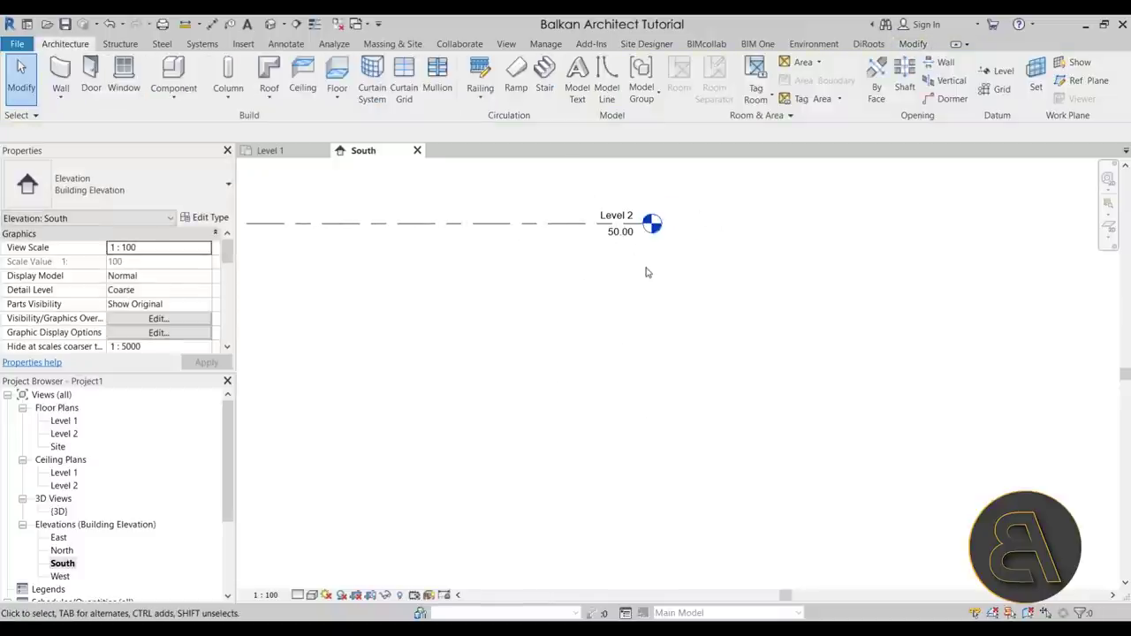
scroll(601, 302, down, 5)
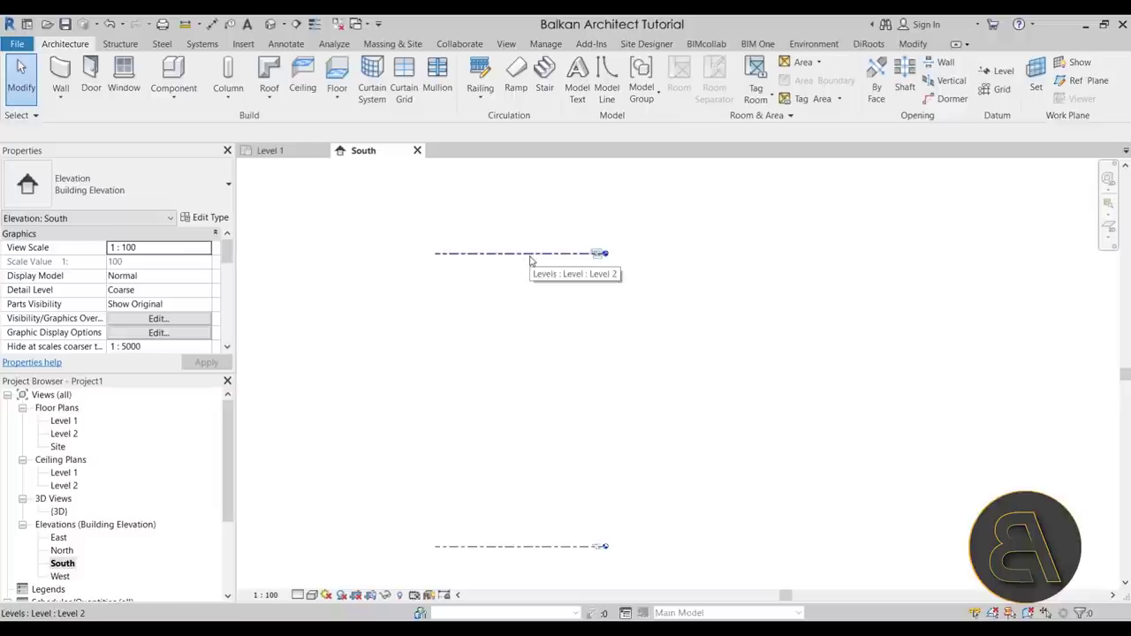
Lower Level 2 somewhat in the South elevation to reduce the building height.
scroll(616, 265, up, 3)
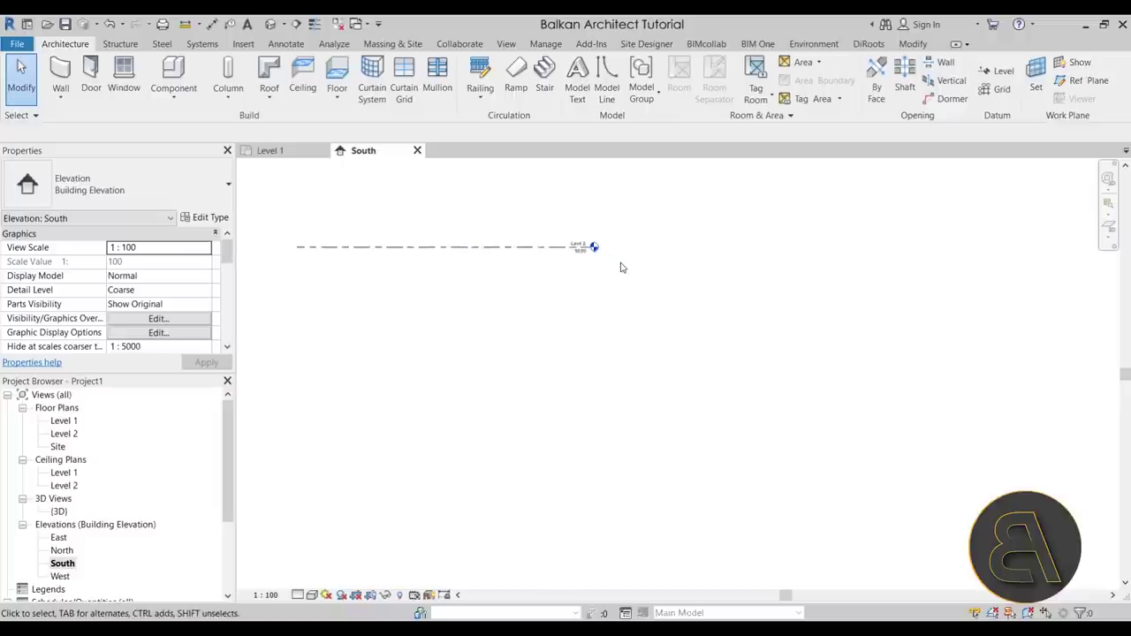
drag(499, 245, 495, 369)
click(688, 450)
scroll(559, 375, down, 2)
middle_drag(559, 376, 572, 328)
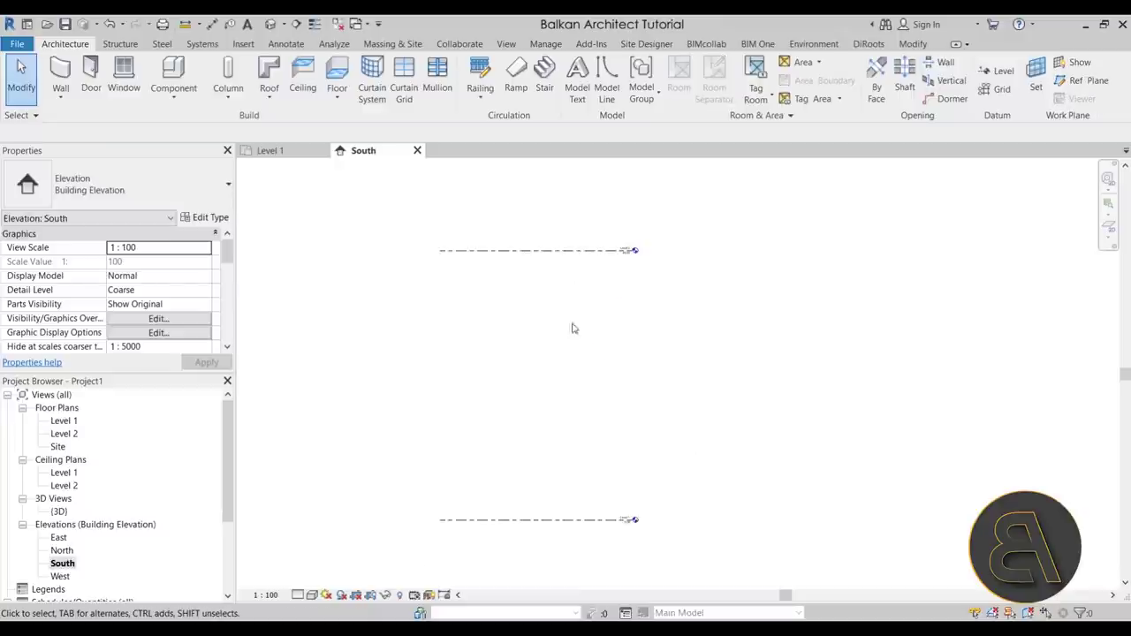
Turn on Show Mass Form and Floors, and start a new in-place mass with the suggested name.
click(389, 44)
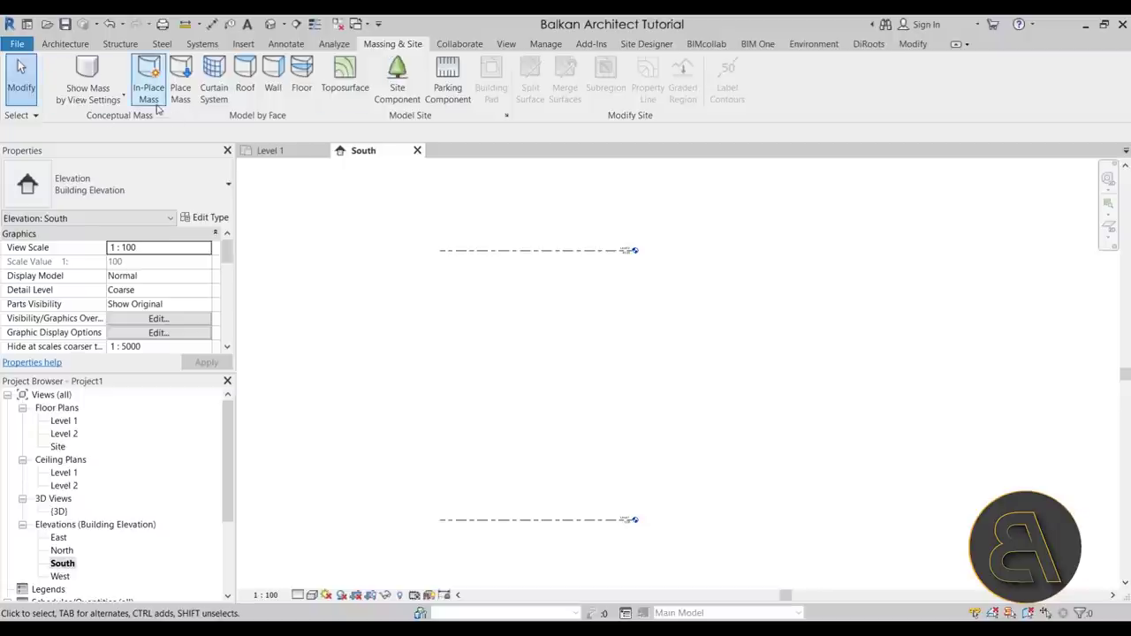
click(88, 78)
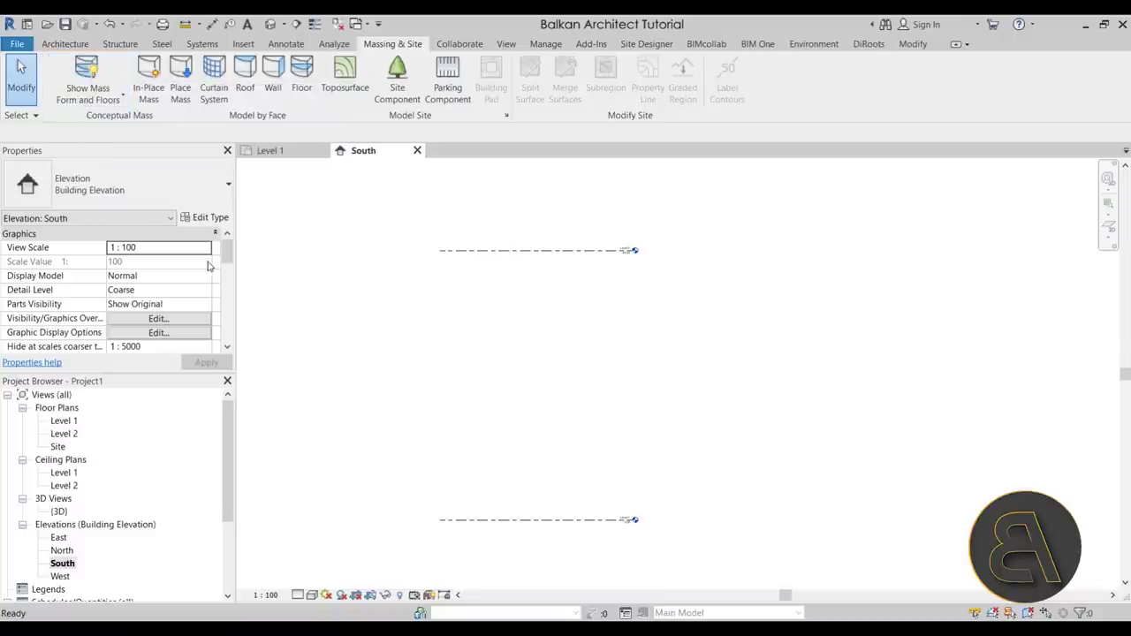
click(149, 75)
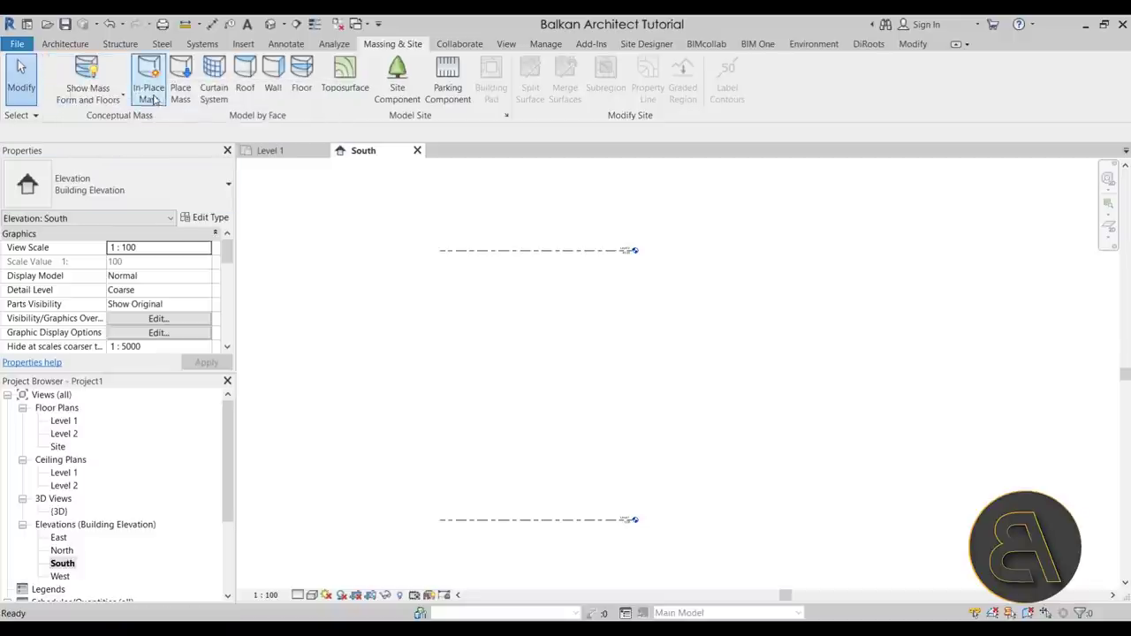
click(381, 260)
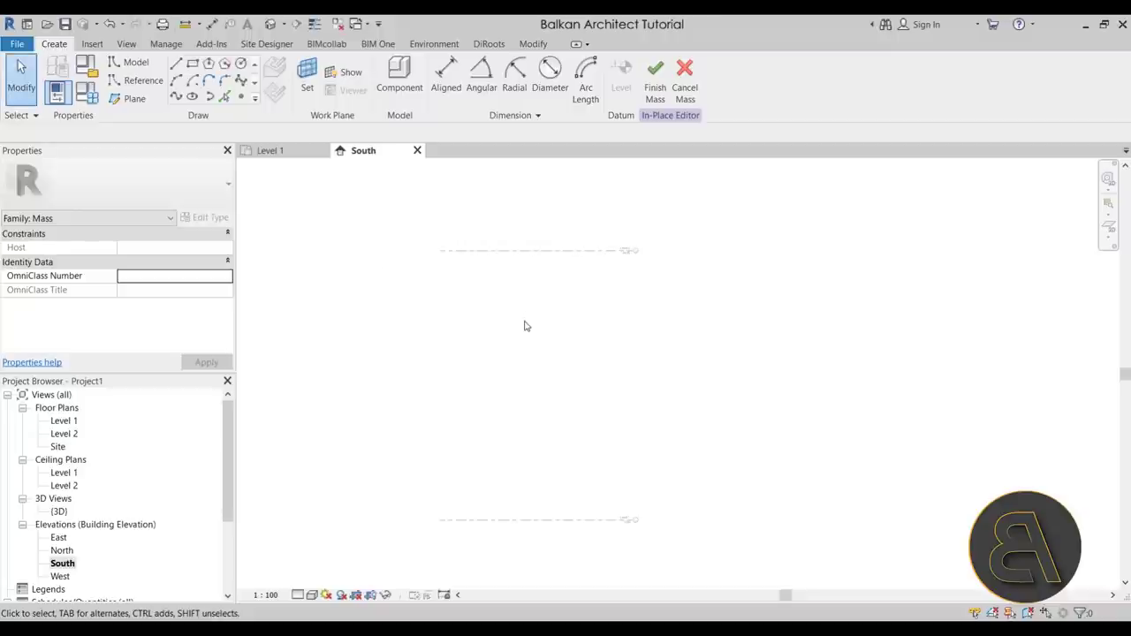
On the Level 1 floor plan, draw a model-line rectangle about 30 m by 30 m between the elevation markers.
double_click(71, 421)
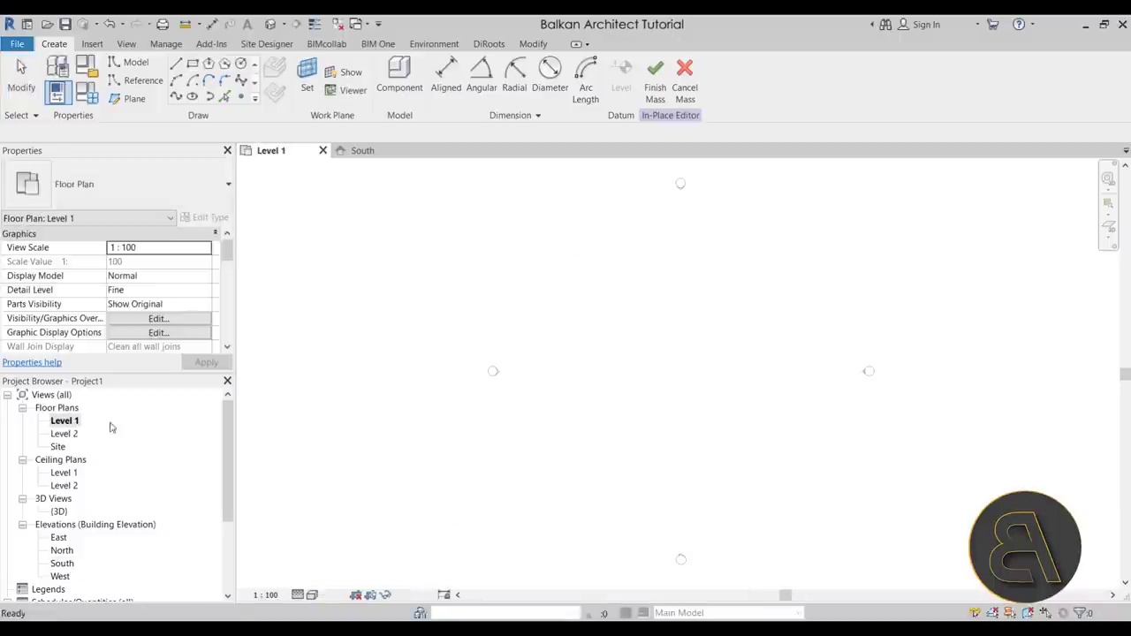
scroll(521, 311, up, 1)
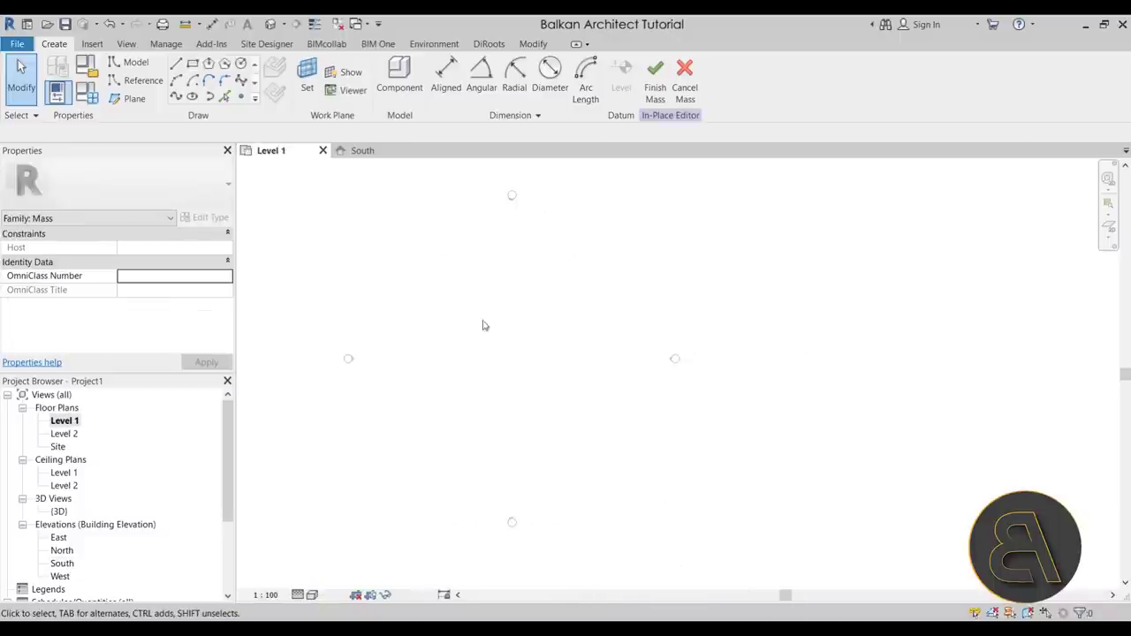
click(193, 69)
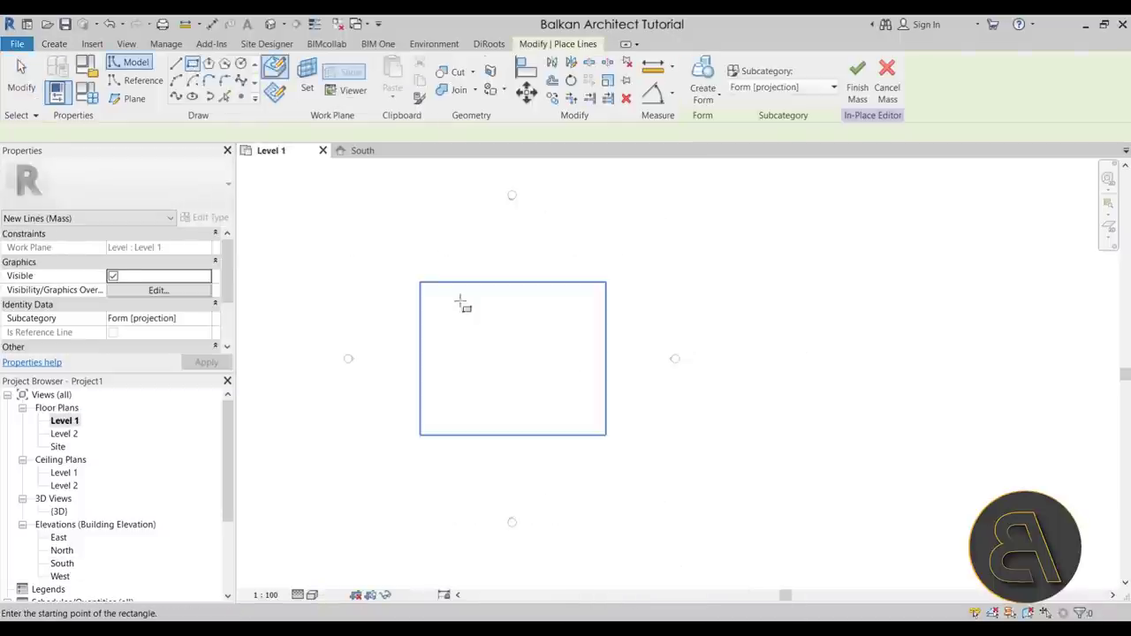
click(381, 236)
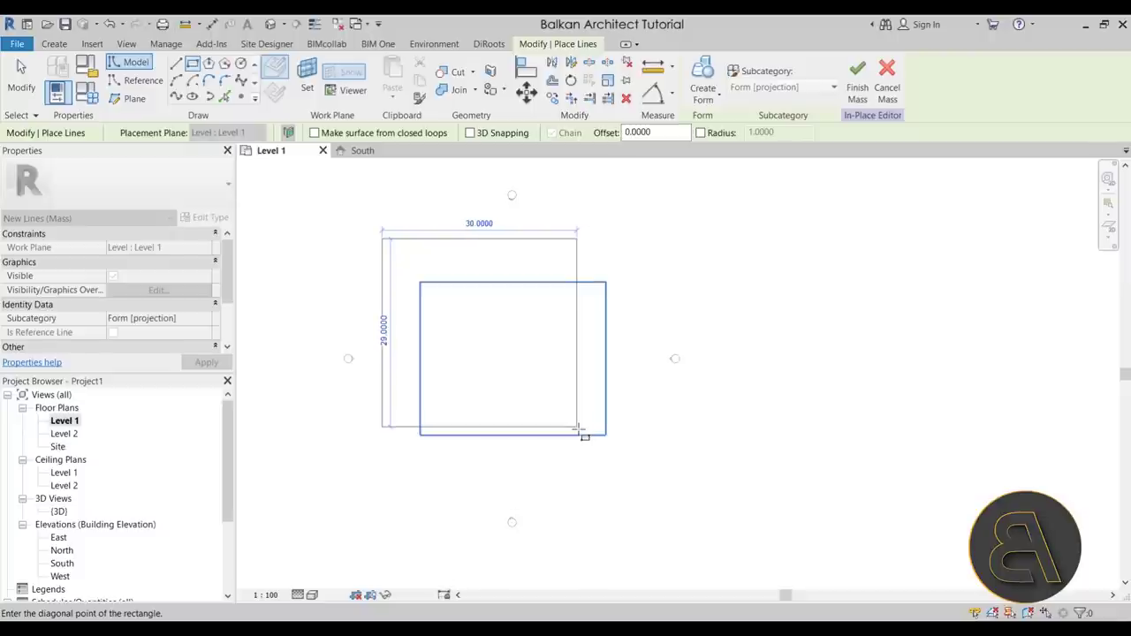
click(577, 432)
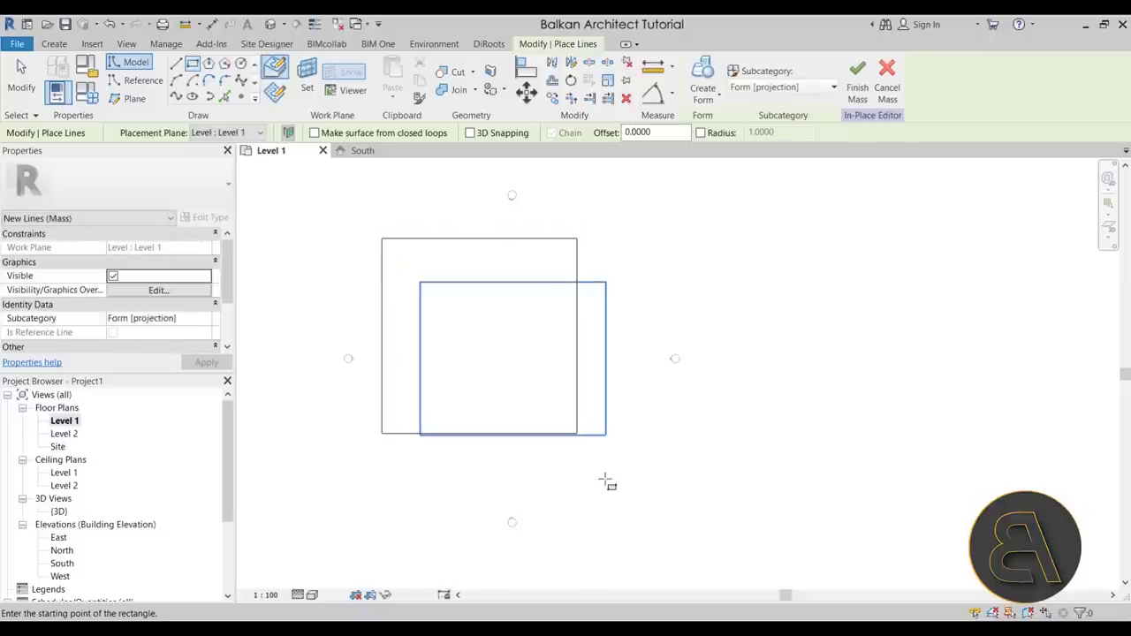
key(Escape)
key(Escape)
Pull the square's lower-right and upper-left corners outward into an irregular quadrilateral, and shift the whole outline toward the lower right of the plan.
click(577, 433)
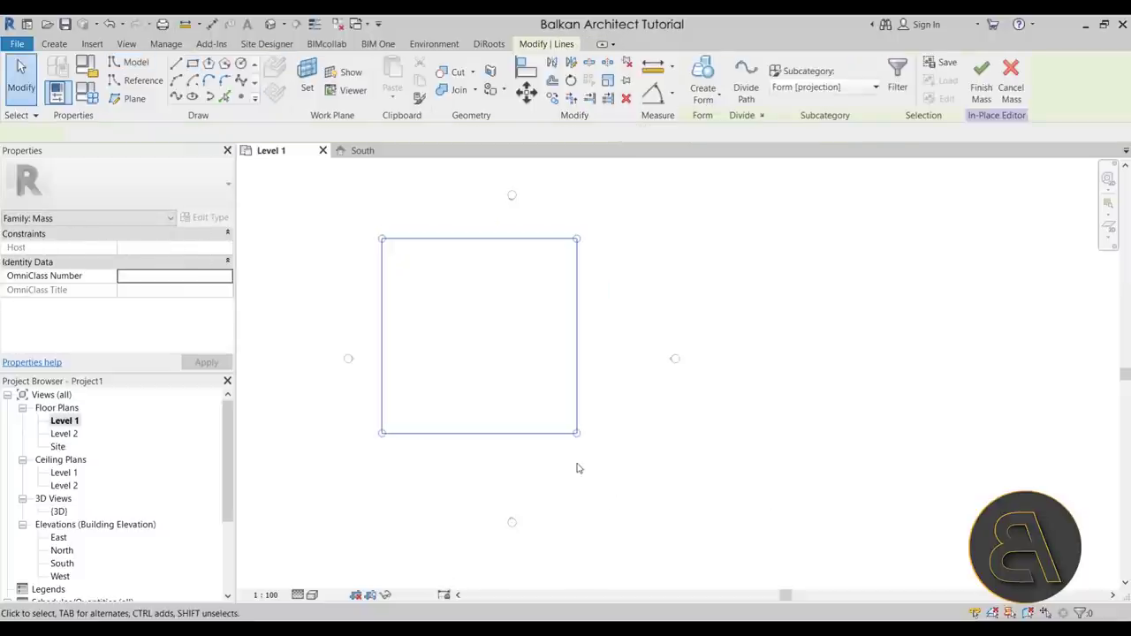
drag(577, 432, 577, 463)
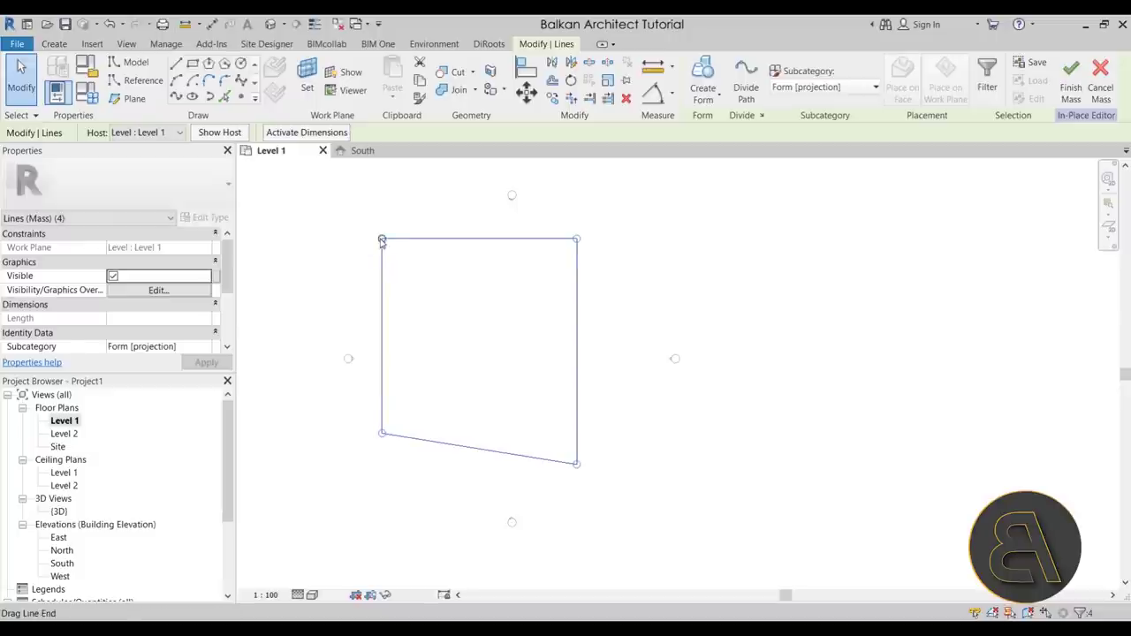
drag(381, 239, 366, 203)
click(494, 227)
drag(494, 227, 537, 250)
mouse_move(618, 485)
mouse_down()
mouse_move(636, 498)
mouse_move(605, 500)
mouse_up()
Move the outline's upper-left corner directly above its lower-left corner so the left edge runs vertical.
click(409, 232)
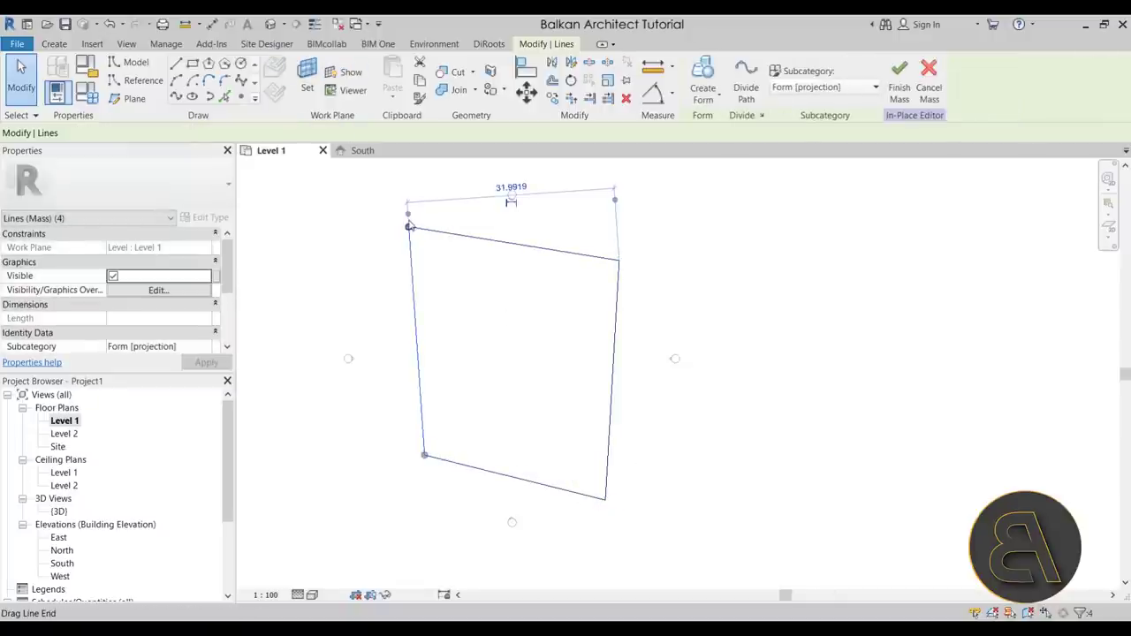
click(441, 250)
key(Tab)
click(437, 233)
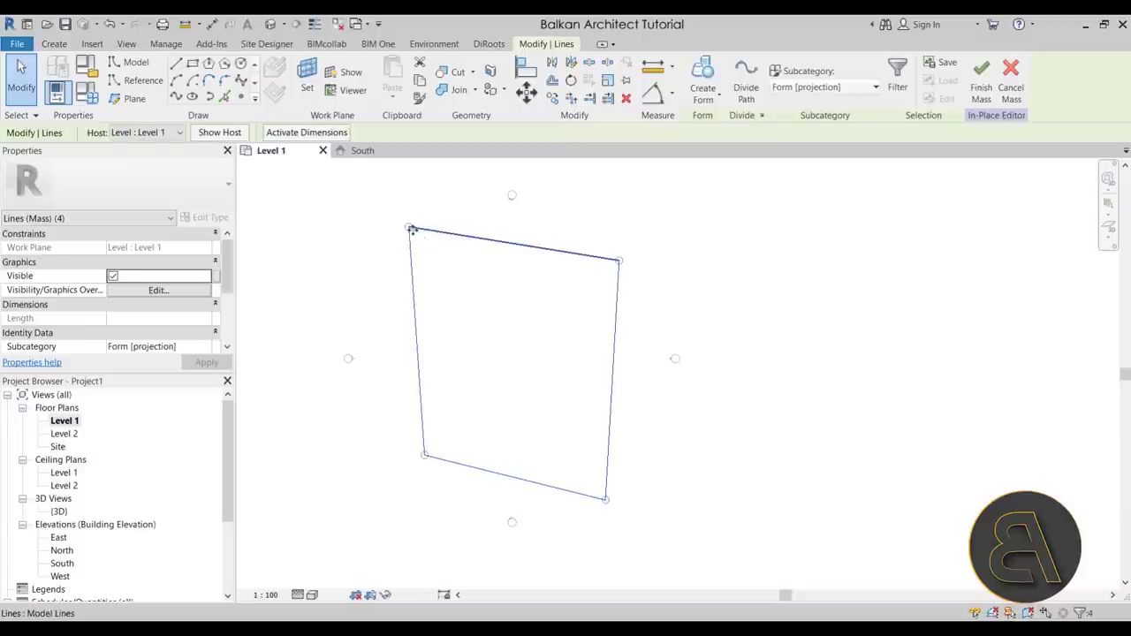
mouse_move(409, 227)
mouse_down()
mouse_move(425, 194)
mouse_move(424, 212)
mouse_up()
click(543, 333)
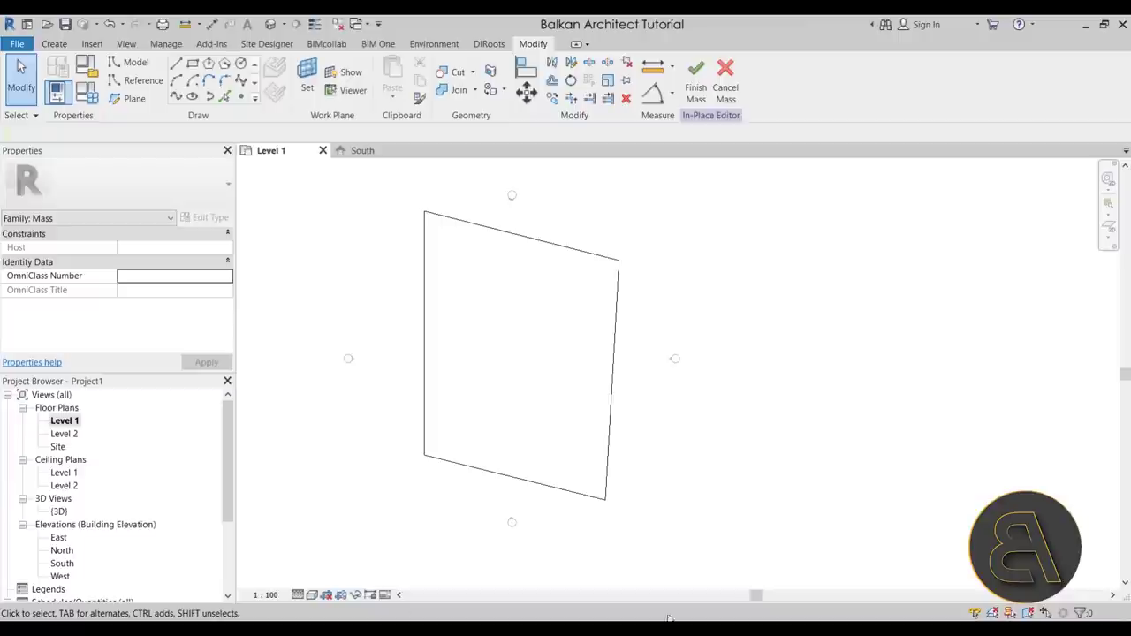
Switch to Photos and examine the reference image of the multi-story residential building with a trapezoidal floor plan.
key(alt+Tab)
drag(469, 147, 495, 148)
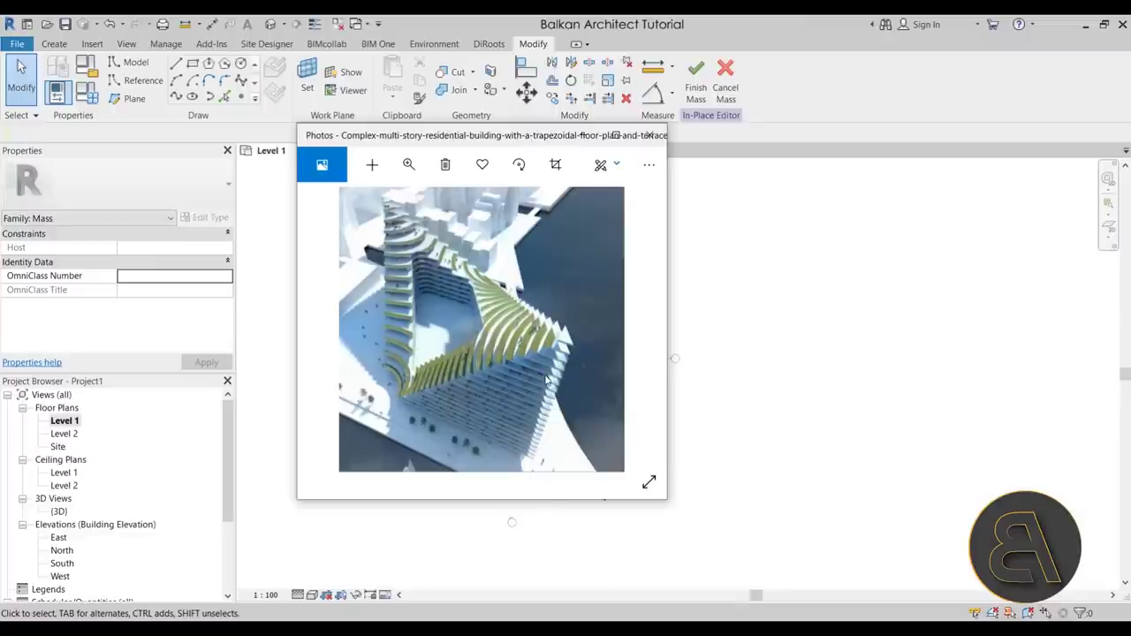
drag(452, 140, 0, 141)
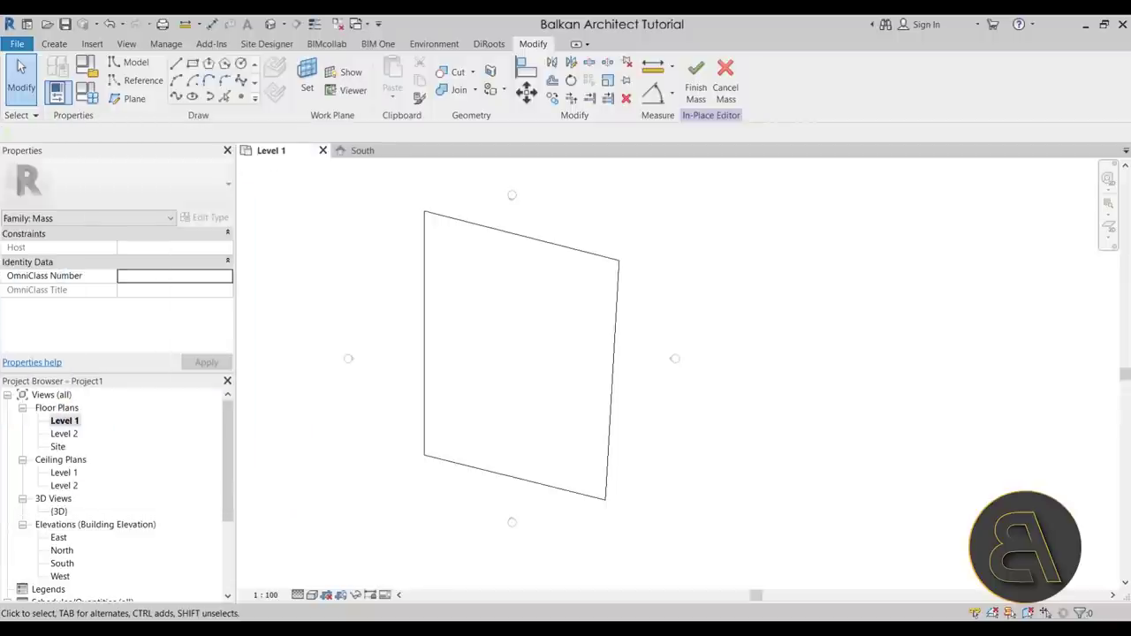
Move the outline's lower-left corner inward to shorten the lower edge, and shift the whole outline slightly left between the elevation markers.
click(424, 459)
drag(424, 457, 468, 479)
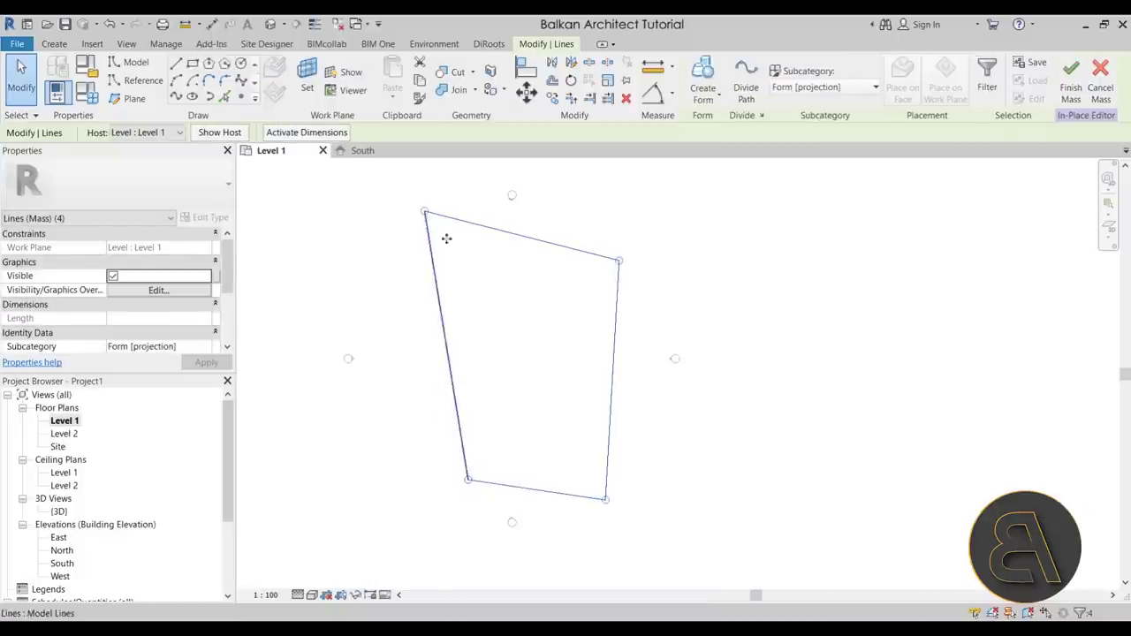
click(533, 326)
key(Tab)
click(447, 351)
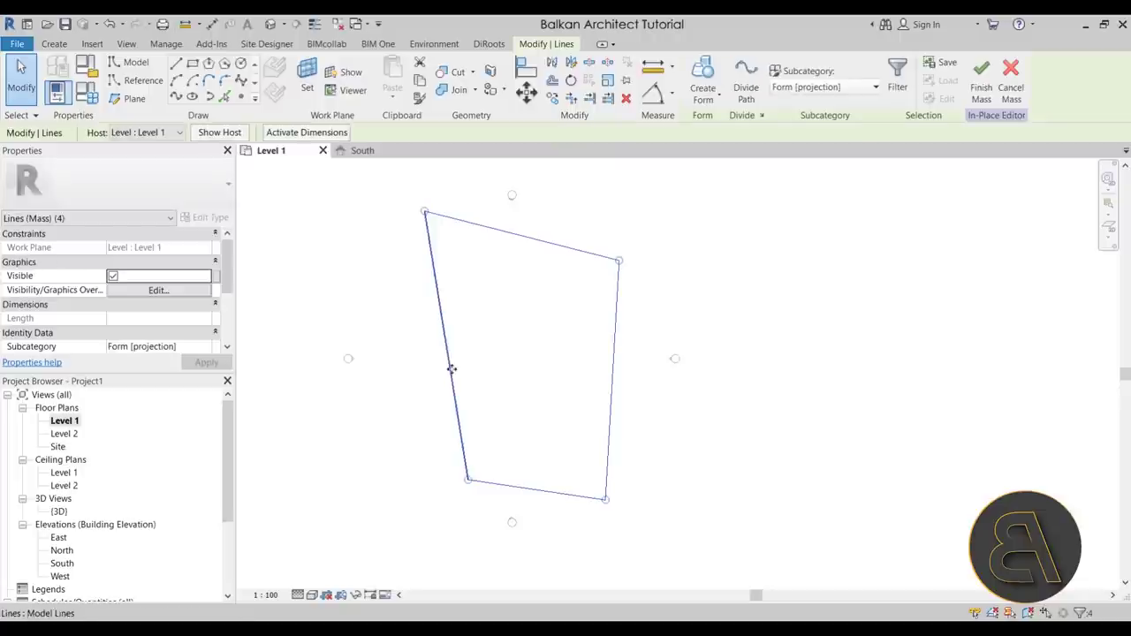
drag(451, 368, 428, 366)
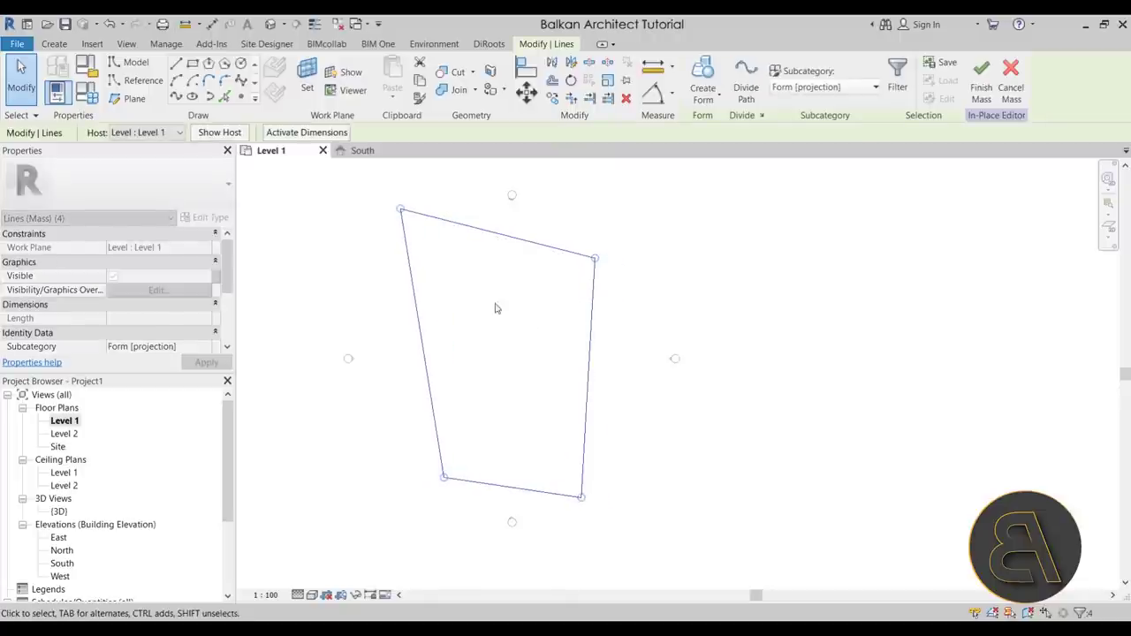
Open the default 3D view to see the trapezoidal outline in perspective.
click(270, 25)
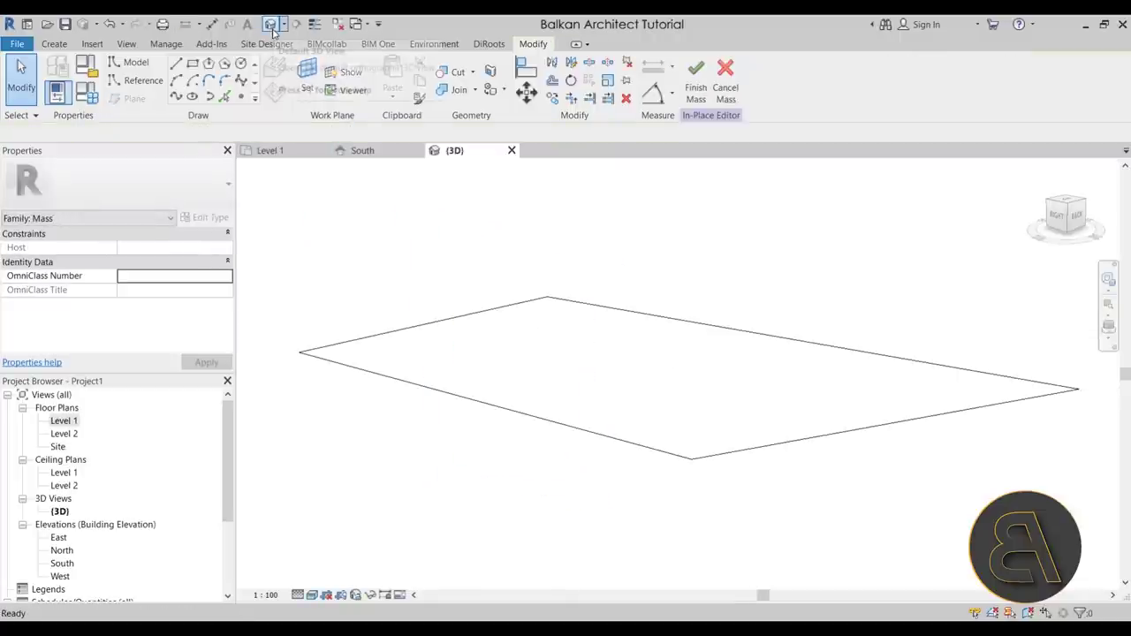
scroll(468, 336, down, 5)
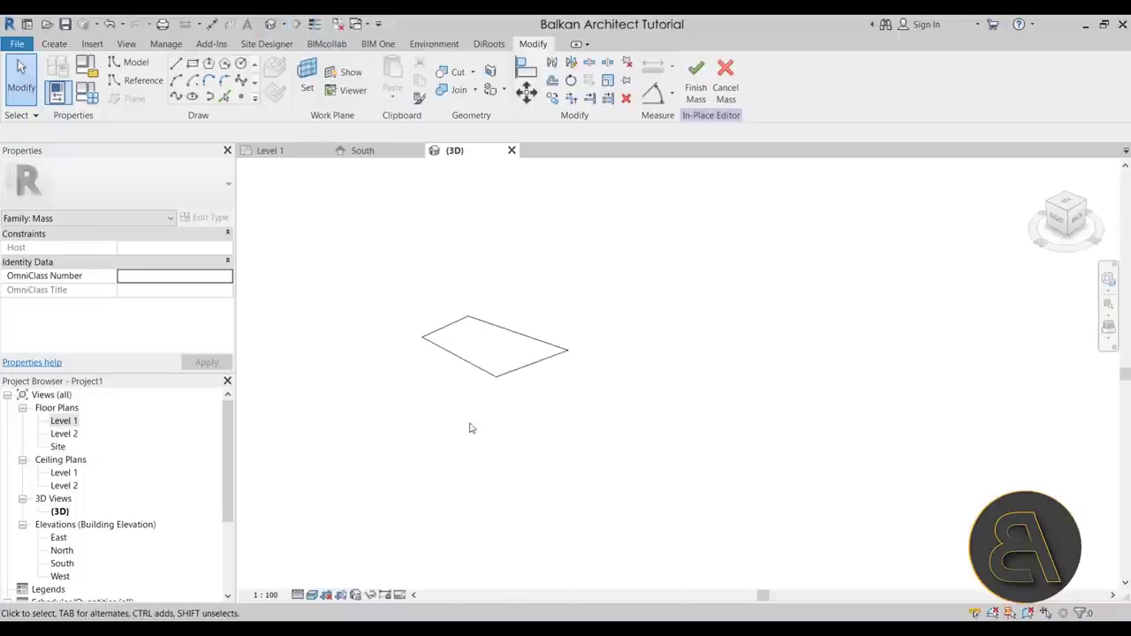
middle_drag(483, 385, 519, 431)
Copy all four lines of the outline and paste them aligned to Level 2.
click(526, 447)
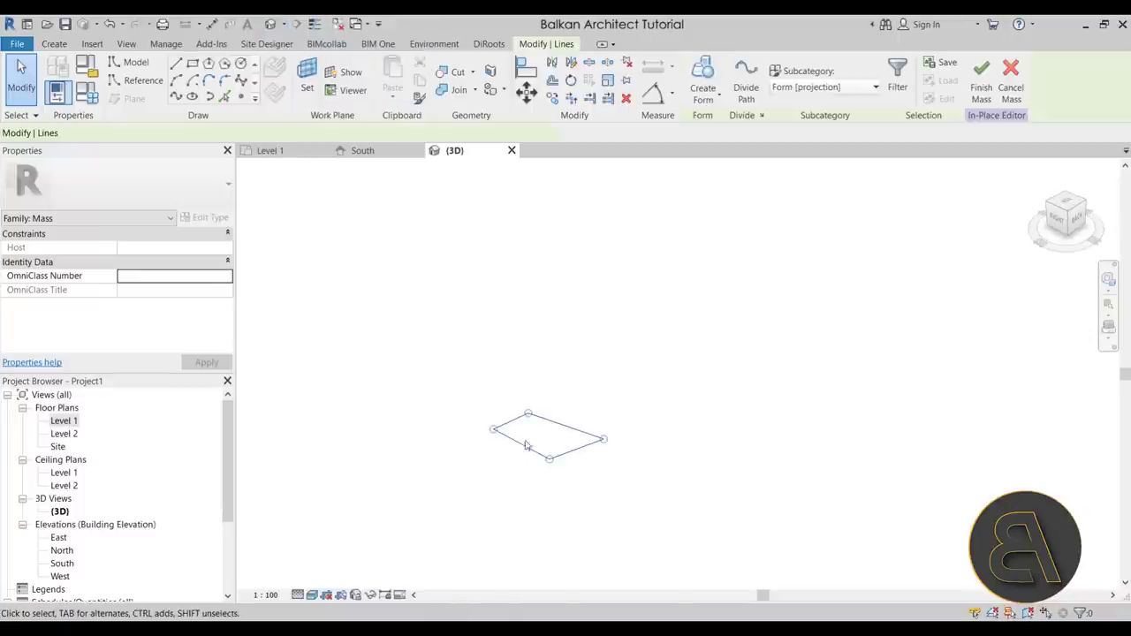
scroll(494, 446, up, 4)
middle_drag(475, 449, 498, 405)
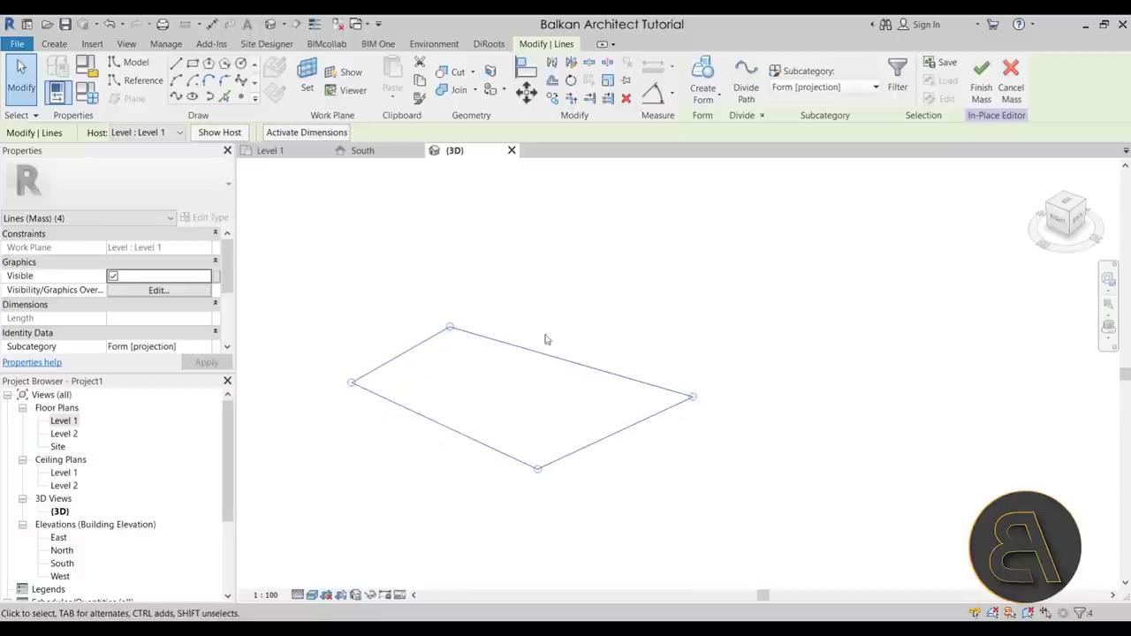
middle_drag(497, 365, 518, 367)
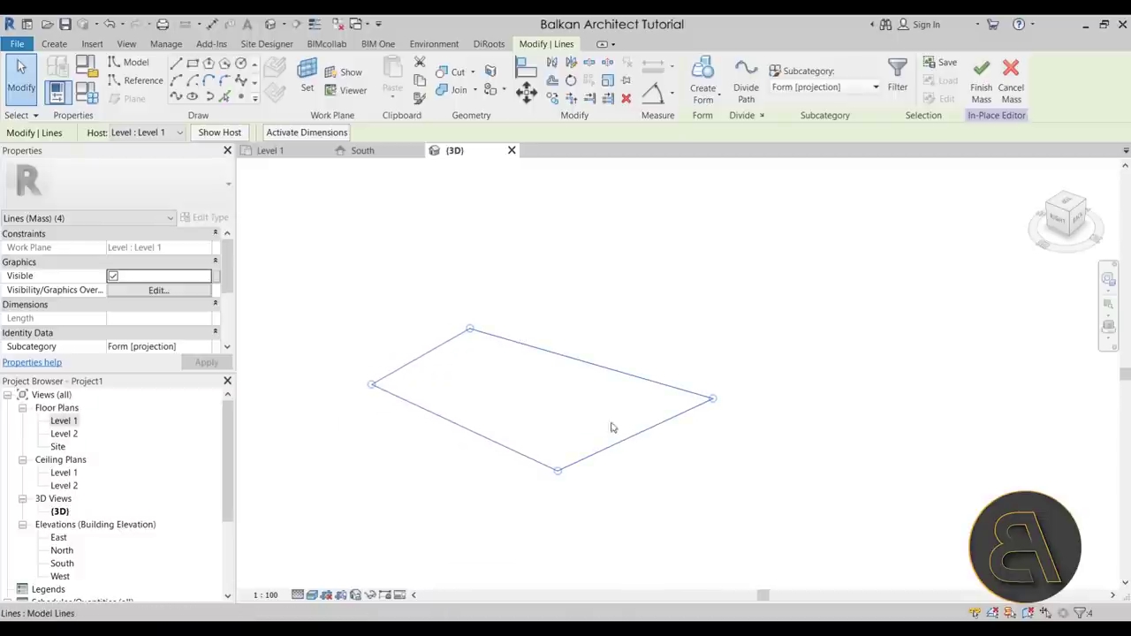
middle_drag(506, 405, 503, 422)
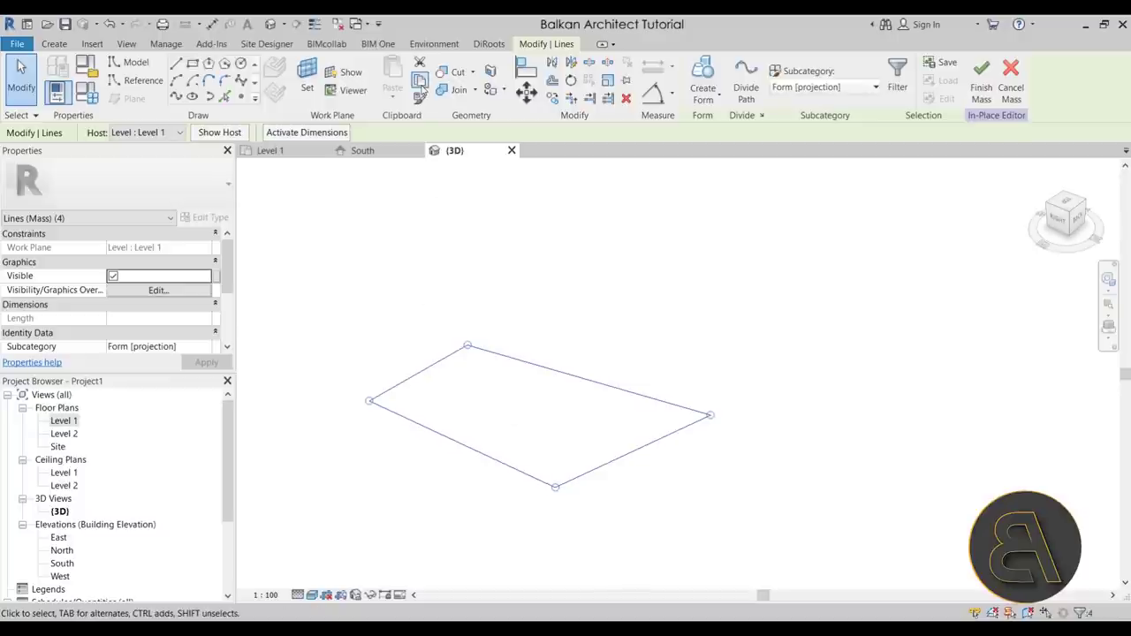
click(421, 83)
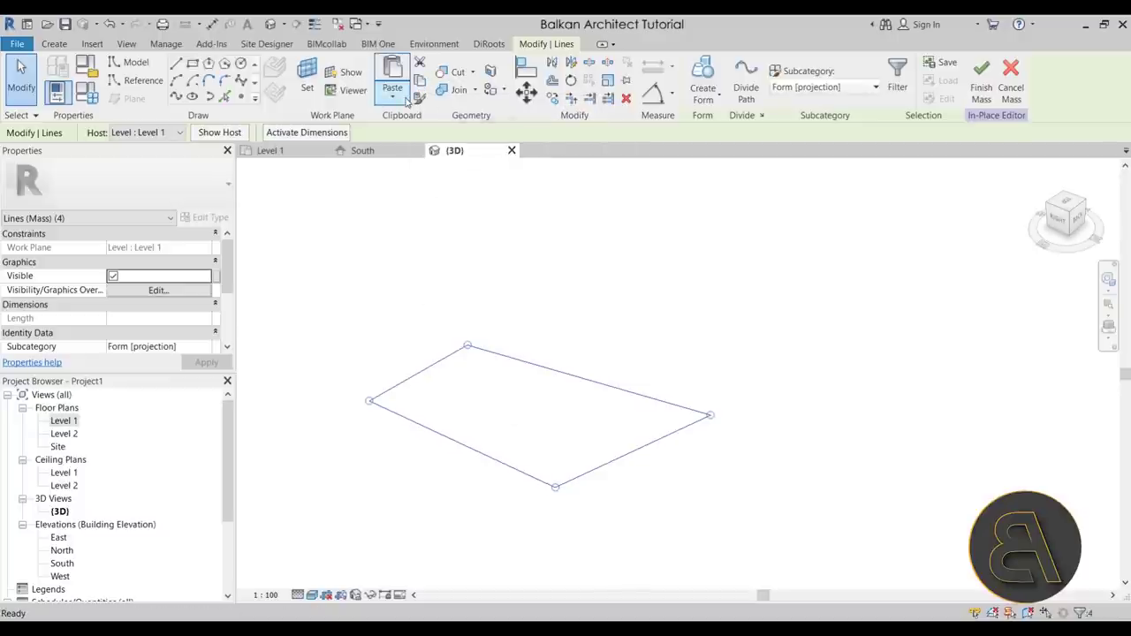
click(394, 97)
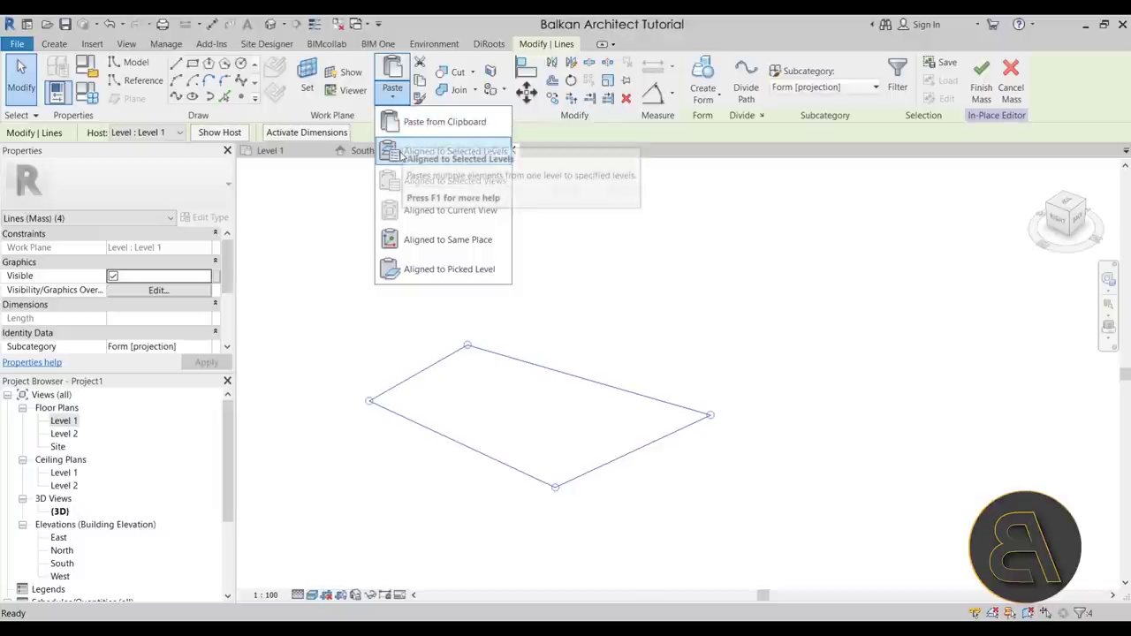
click(399, 164)
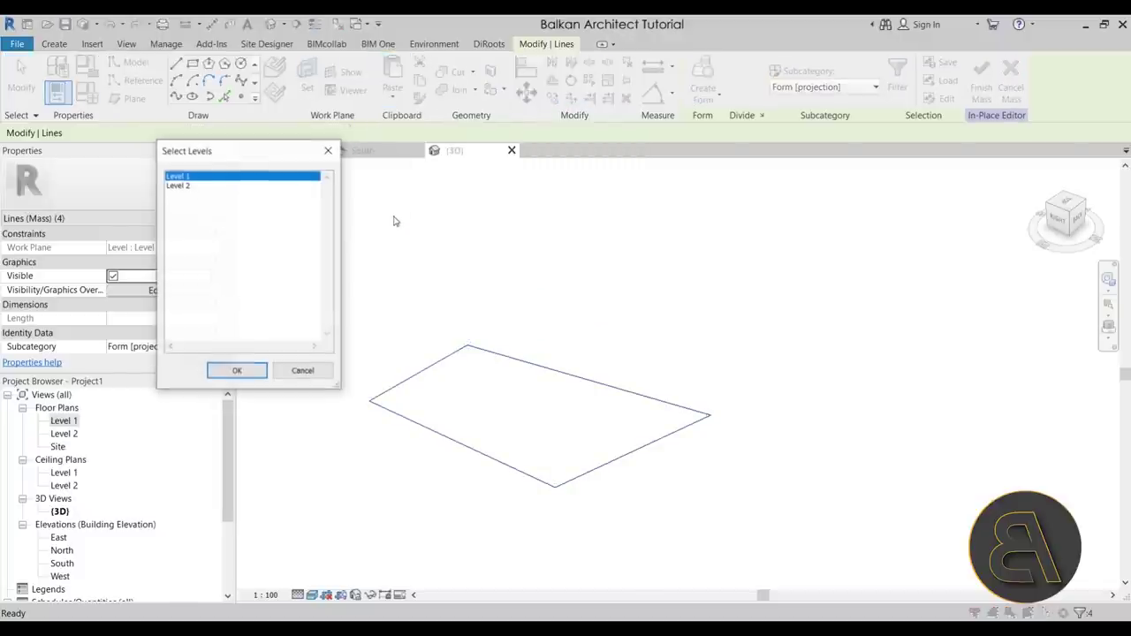
click(191, 185)
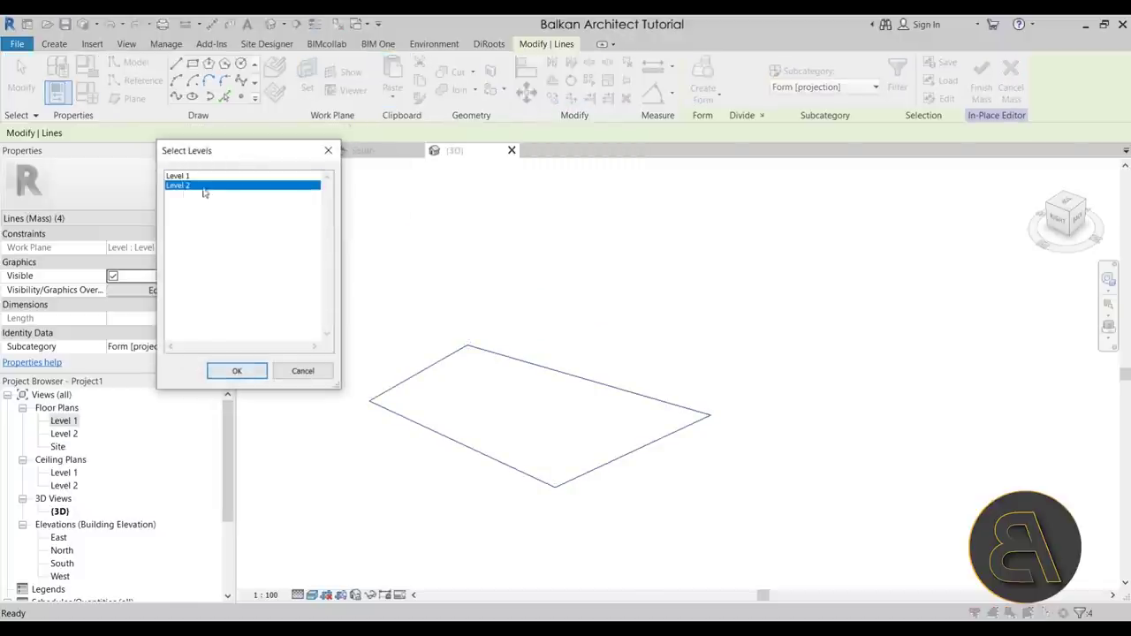
click(236, 371)
Create a solid form between the Level 1 and Level 2 outlines.
scroll(558, 379, down, 3)
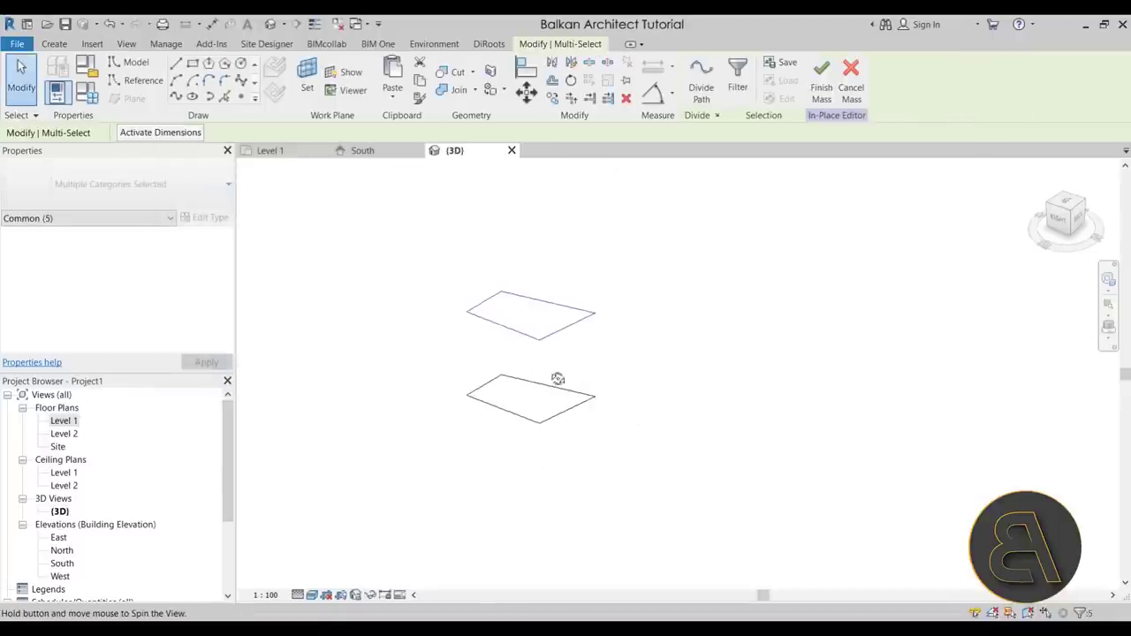
shift+middle_drag(558, 379, 562, 414)
key(Escape)
drag(648, 503, 304, 179)
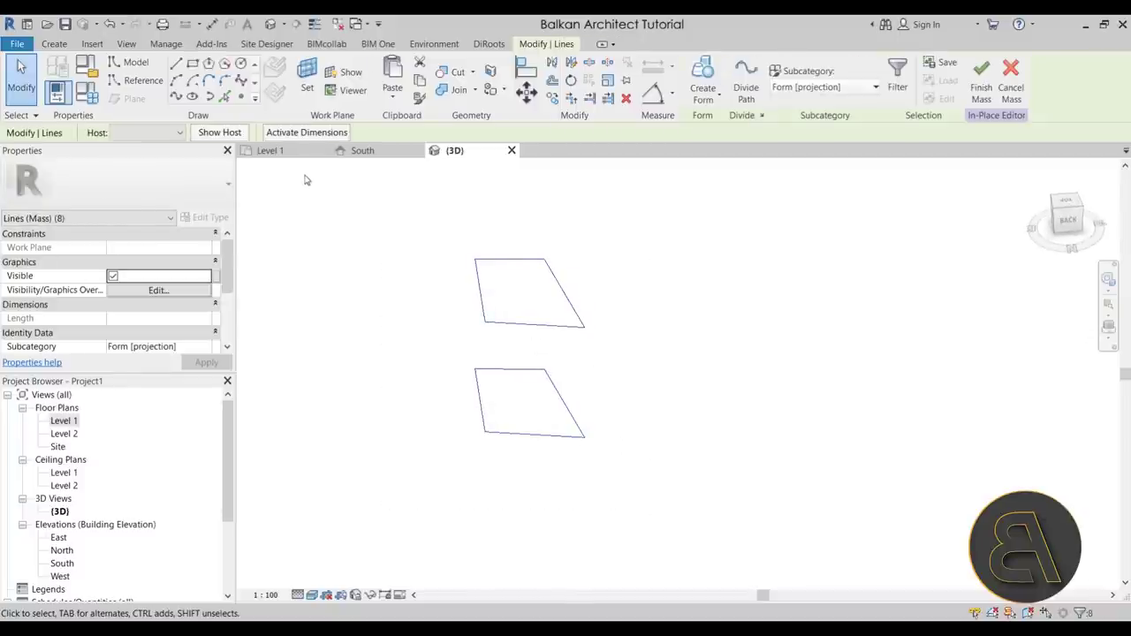
click(702, 89)
Lower the form's top vertex at the front-left corner until it is close to the base.
shift+middle_drag(615, 293, 474, 352)
shift+middle_drag(609, 391, 492, 377)
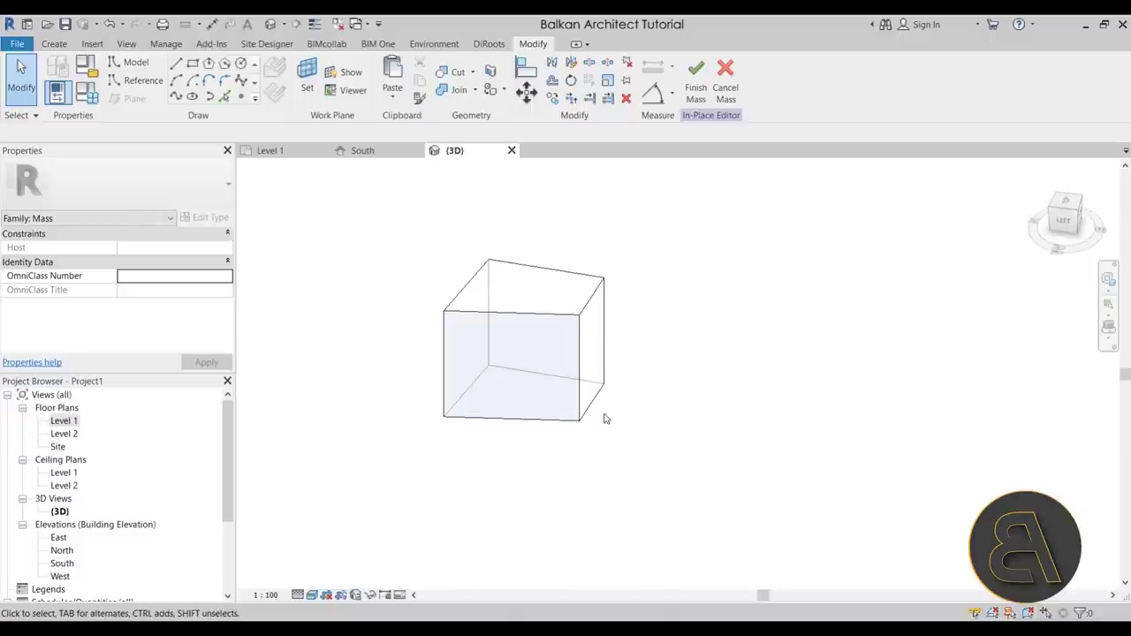
shift+middle_drag(603, 414, 584, 257)
click(593, 298)
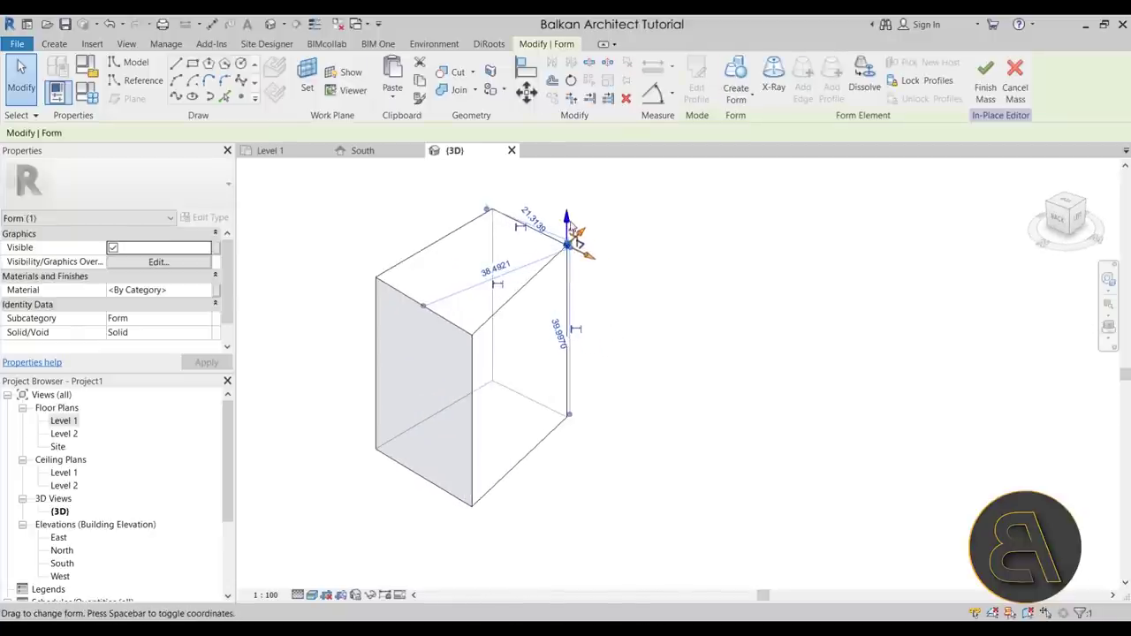
mouse_move(571, 230)
mouse_down()
mouse_move(578, 393)
mouse_move(574, 405)
mouse_move(565, 394)
mouse_move(560, 427)
mouse_up()
click(656, 433)
Try to lower the front-left vertex all the way down to the base.
scroll(570, 406, up, 3)
click(562, 431)
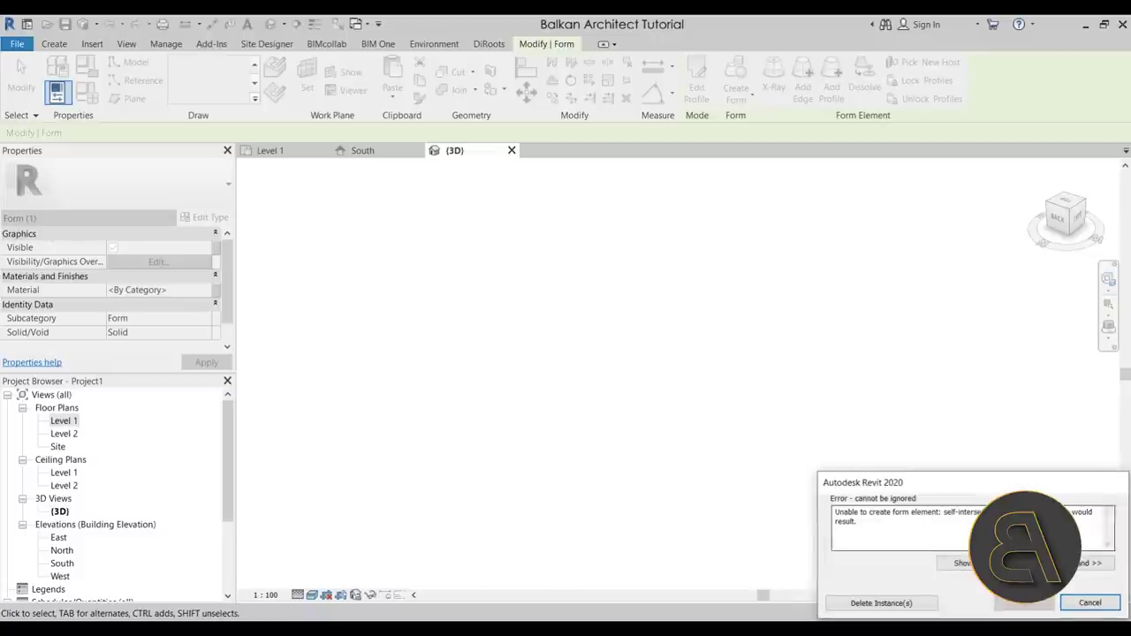
click(1087, 604)
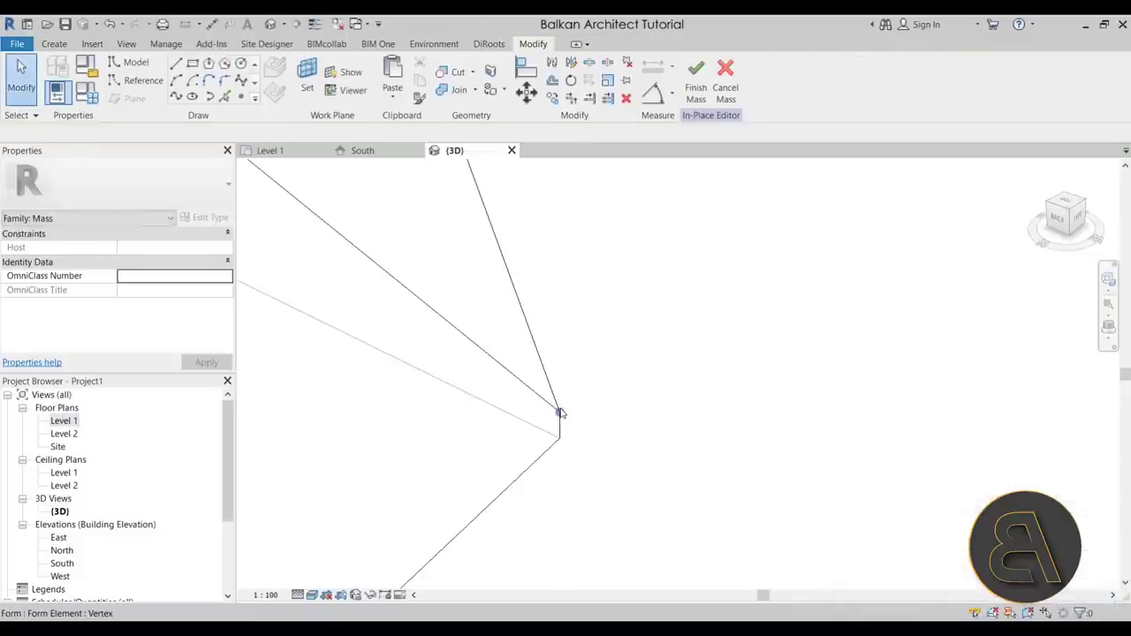
Move the front-left vertex slightly further down, keeping a small gap above the base.
click(560, 412)
drag(563, 403, 571, 413)
scroll(674, 394, down, 6)
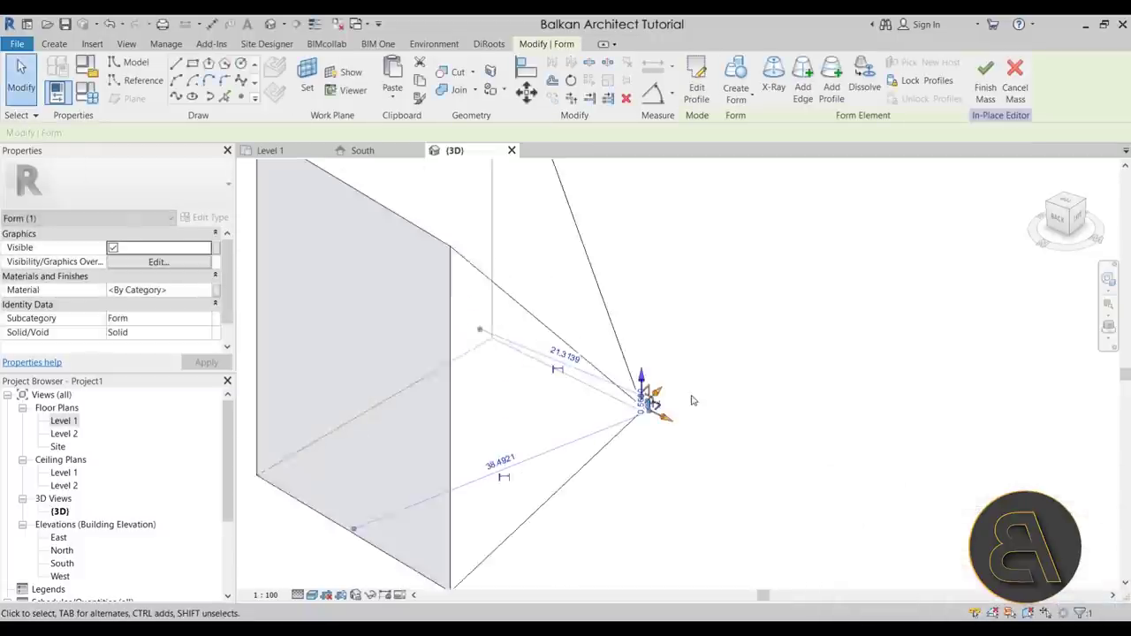
Lower the diagonally opposite top vertex at the back-right corner, leaving it slightly above the base.
shift+middle_drag(674, 447, 562, 364)
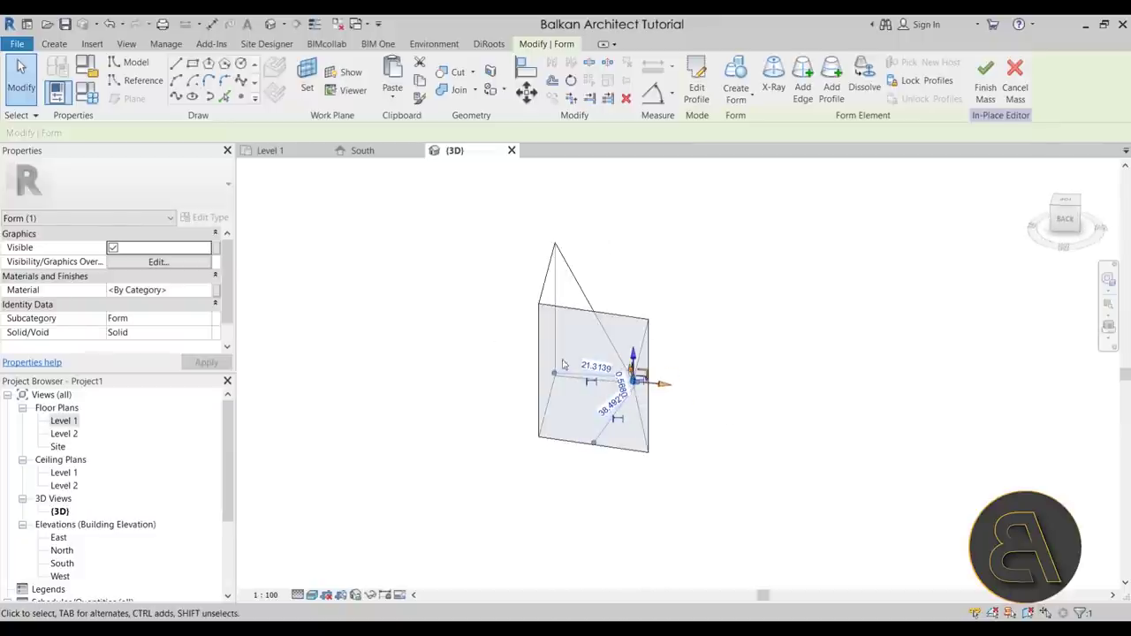
click(539, 304)
drag(538, 277, 534, 424)
scroll(499, 340, up, 5)
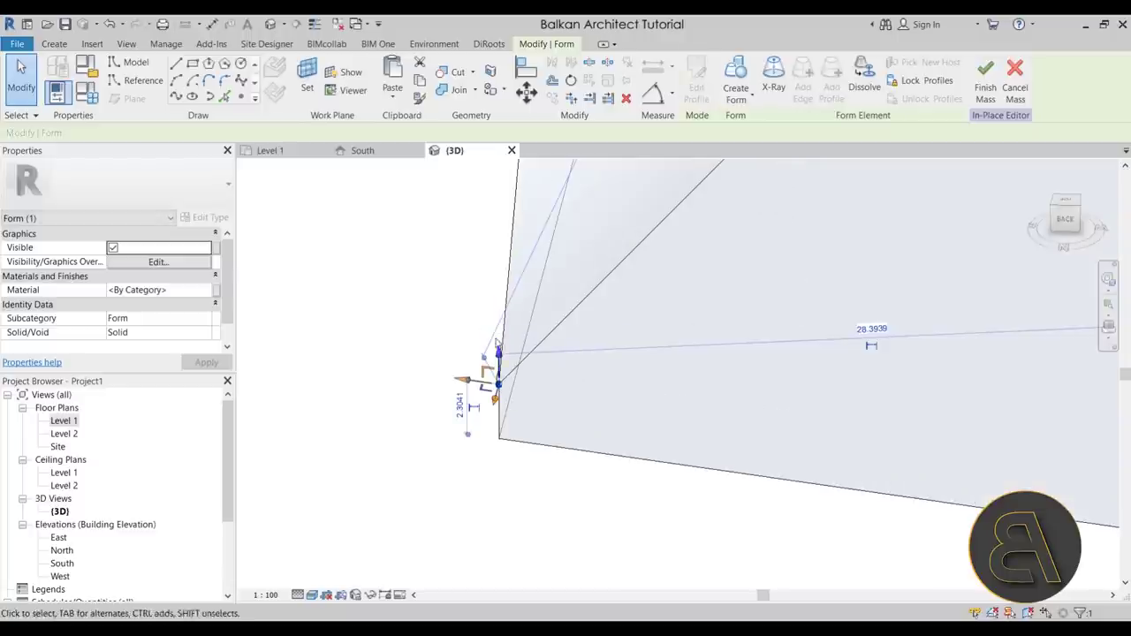
drag(498, 345, 498, 272)
scroll(482, 278, down, 3)
scroll(534, 393, down, 2)
click(545, 394)
Compare the sloped mass with the reference image of the building in Photos.
shift+middle_drag(548, 394, 638, 344)
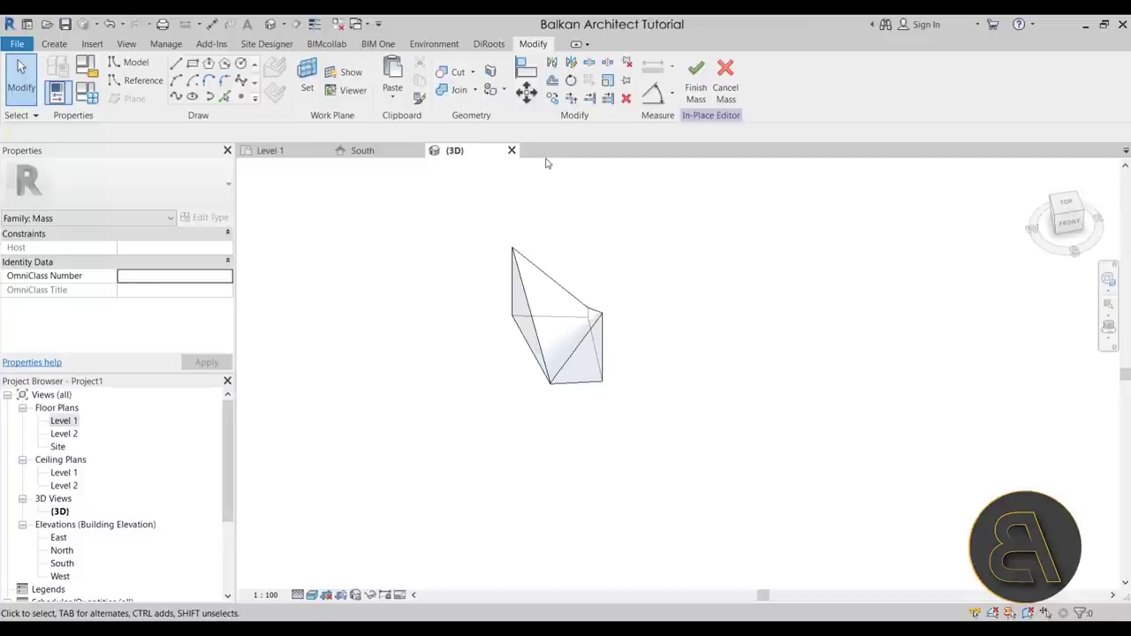
drag(2, 133, 577, 136)
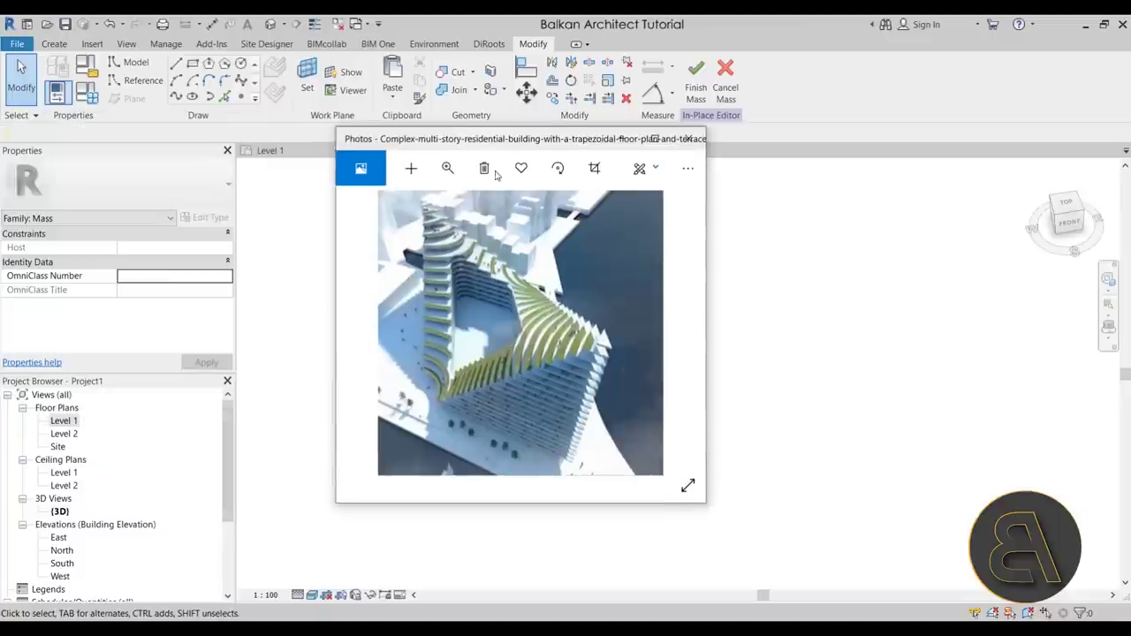
key(alt+Tab)
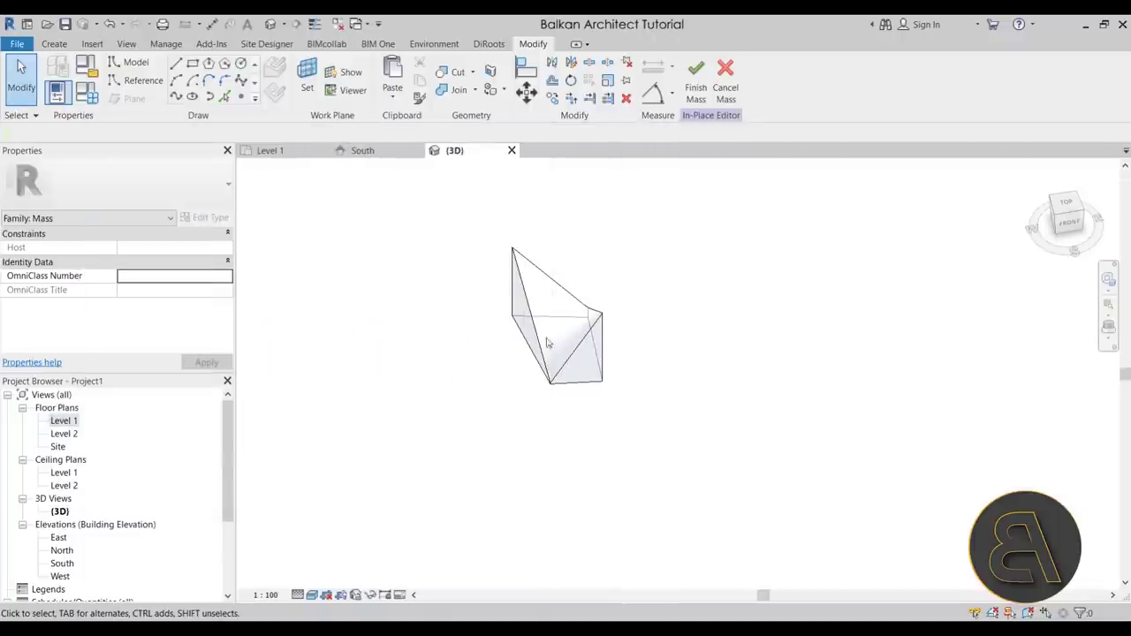
shift+middle_drag(623, 353, 601, 439)
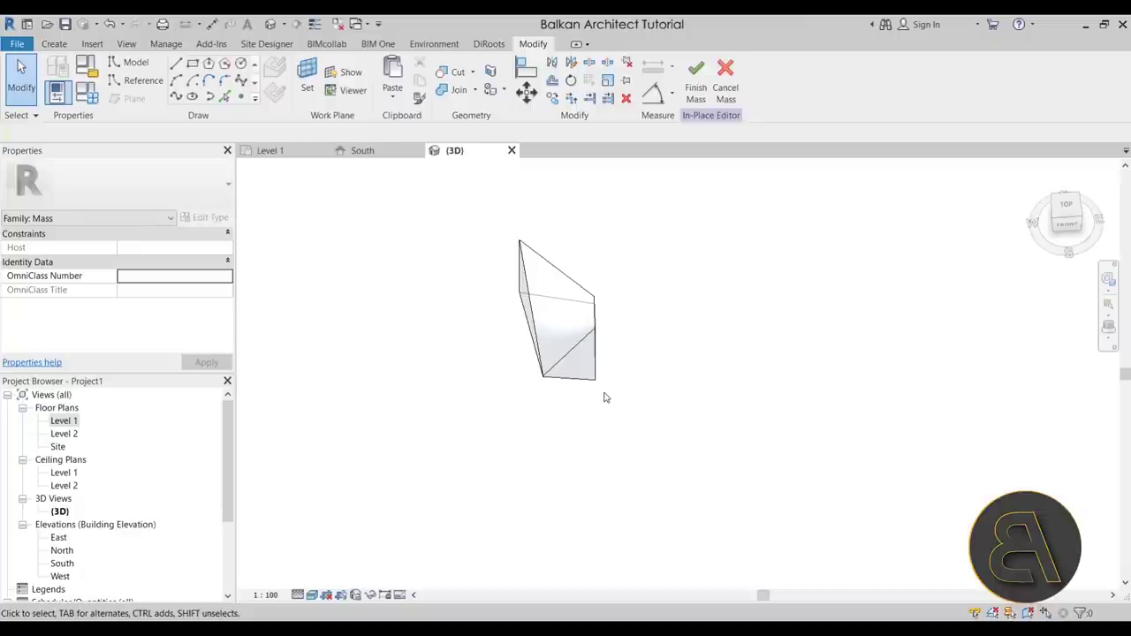
In the Level 1 plan, draw four courtyard lines inside the mass, the left one 26 long and parallel to the mass's left edge.
click(269, 150)
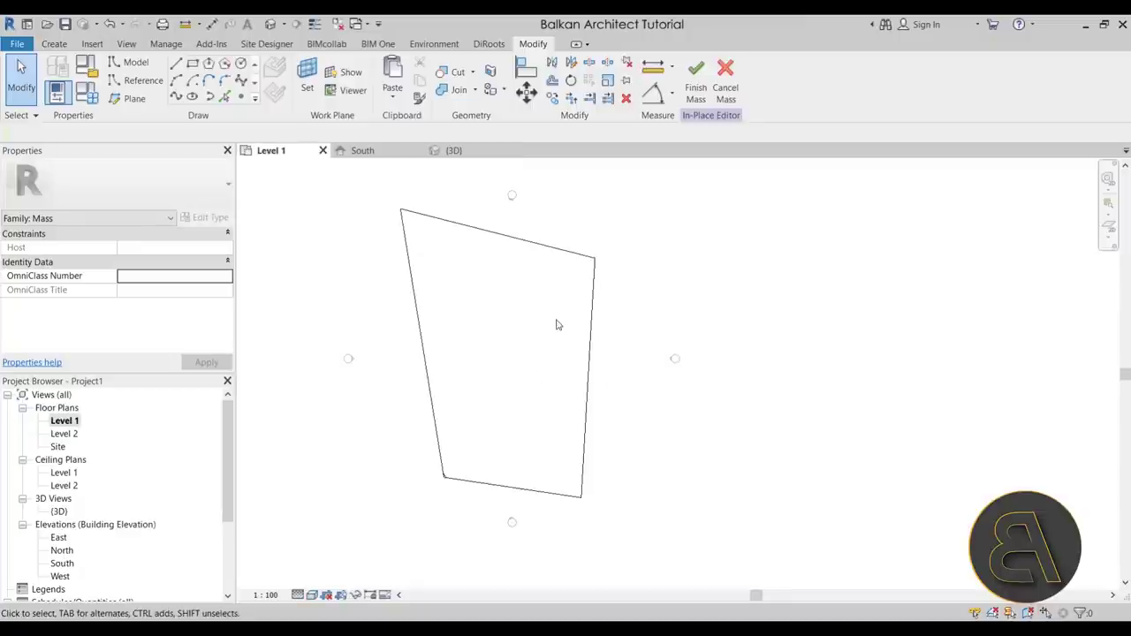
scroll(559, 327, up, 1)
middle_drag(529, 344, 474, 345)
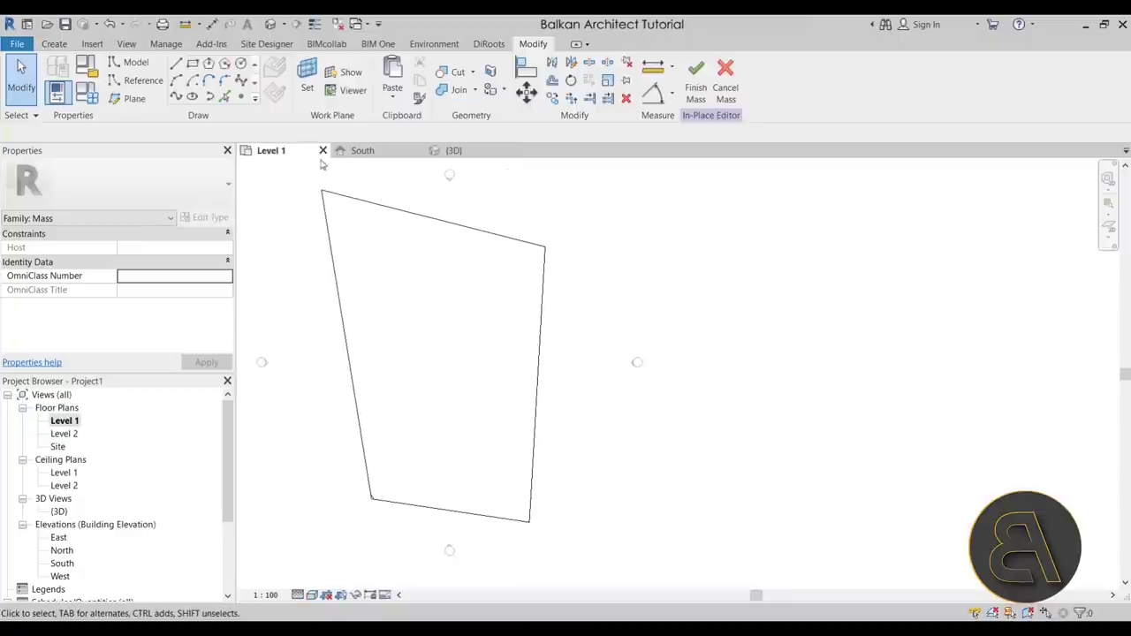
click(172, 69)
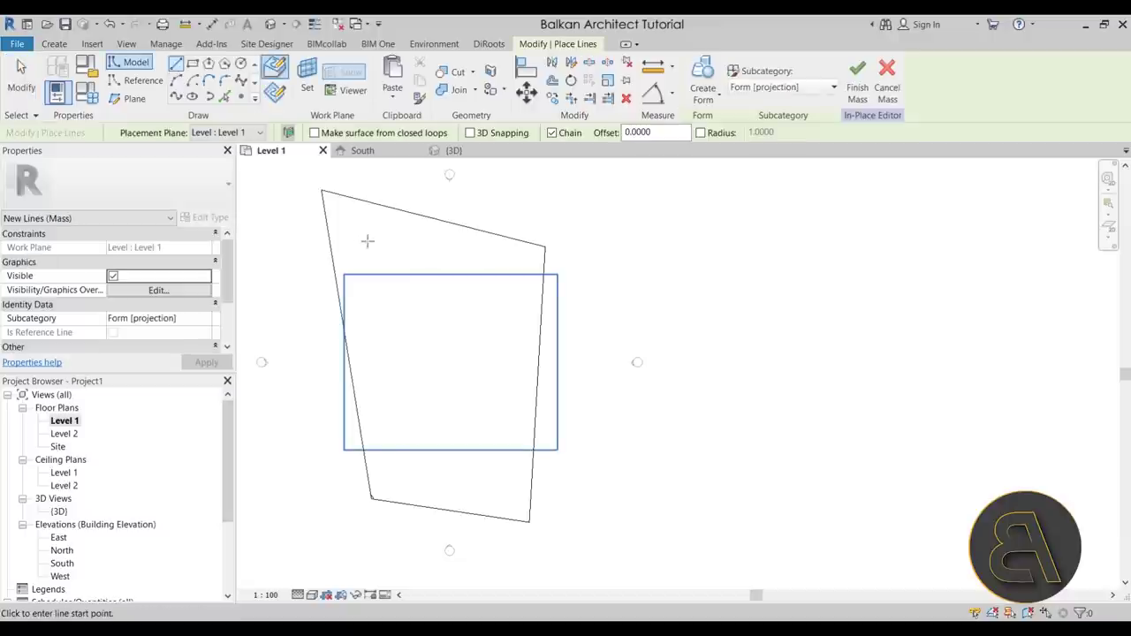
click(378, 254)
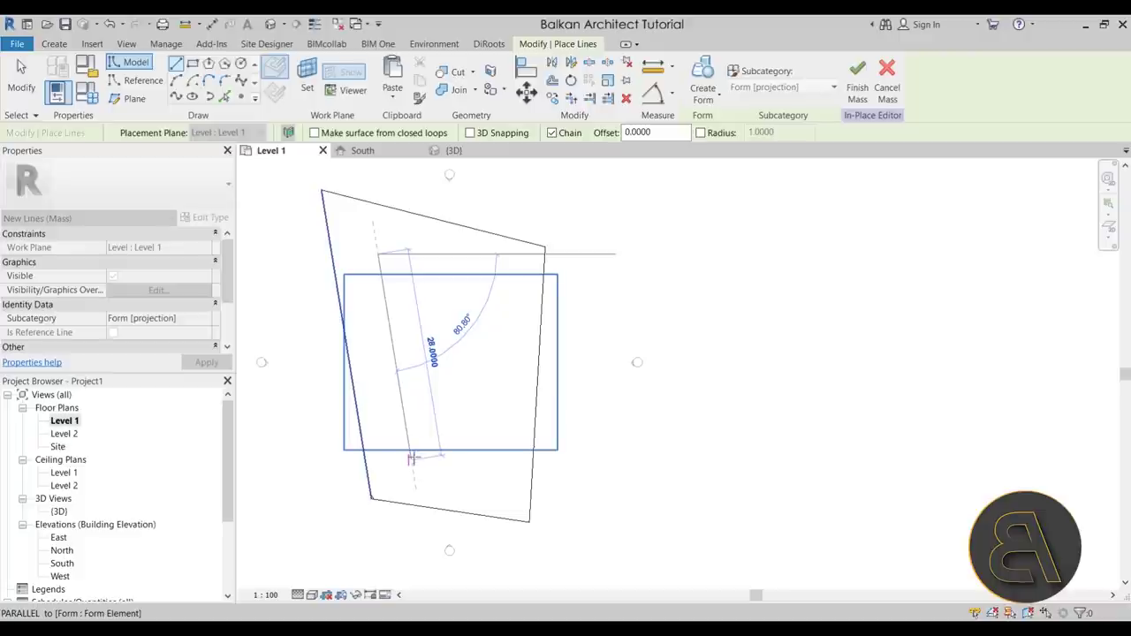
click(409, 445)
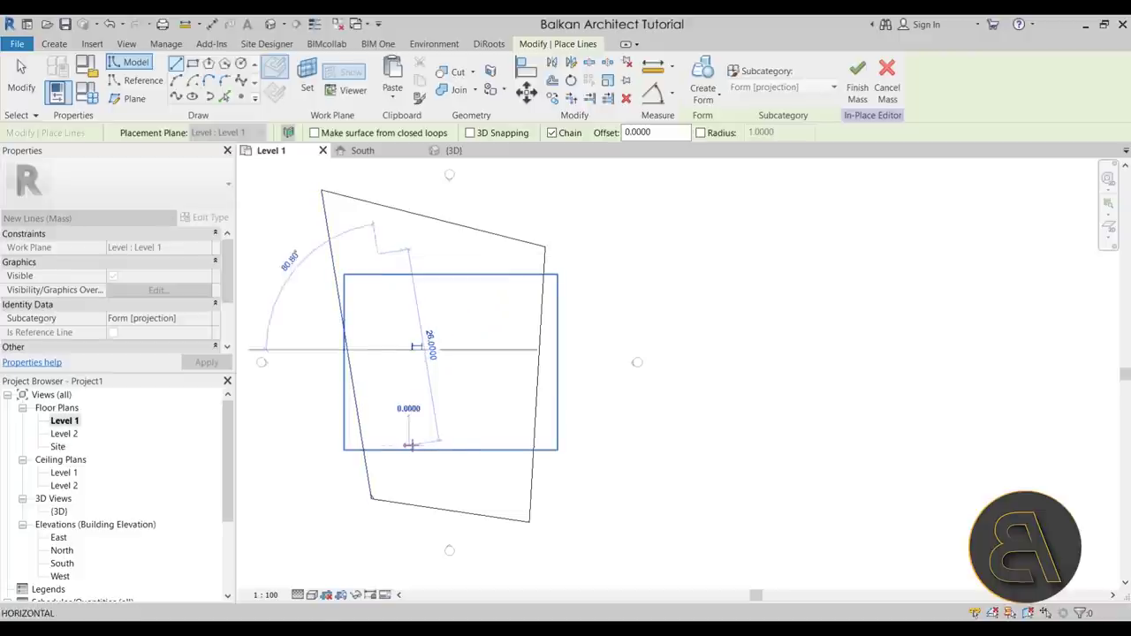
click(468, 435)
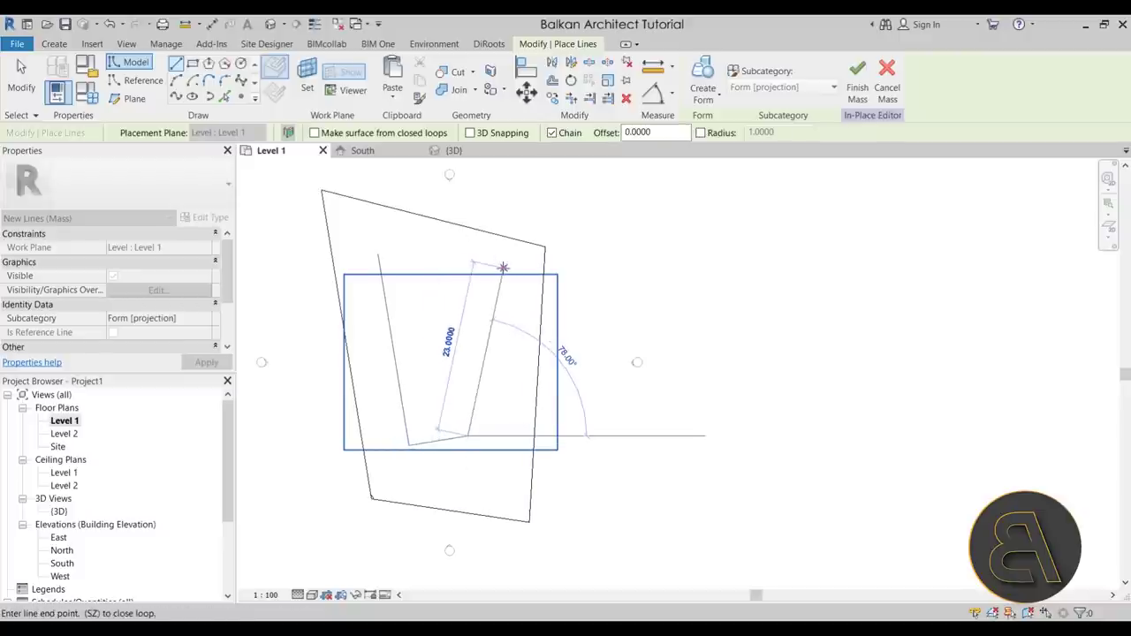
click(501, 275)
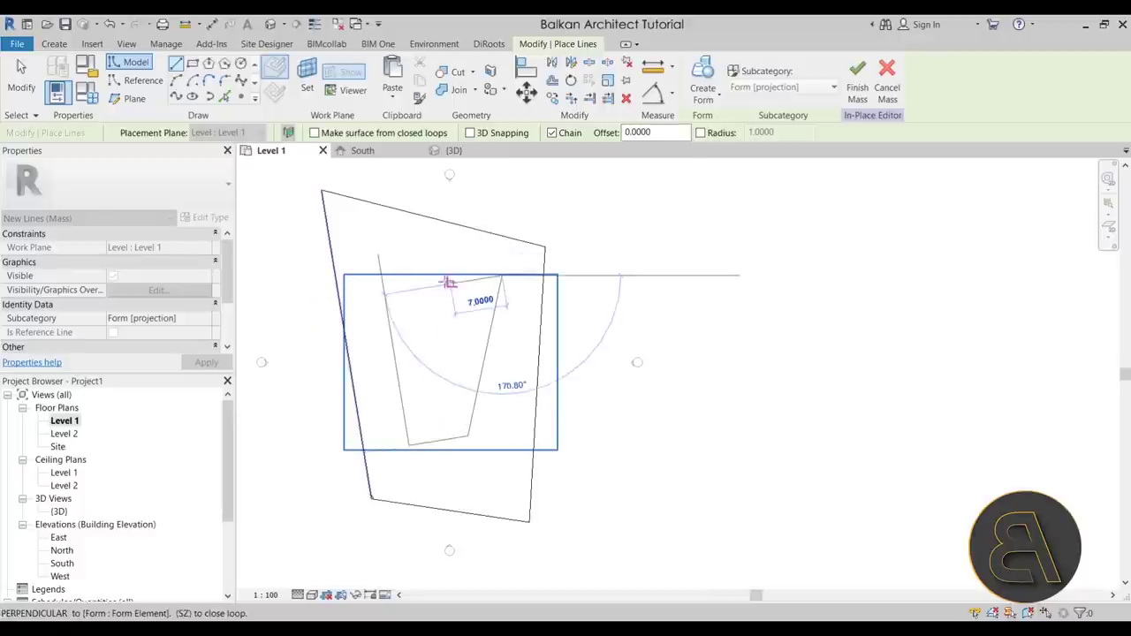
click(525, 283)
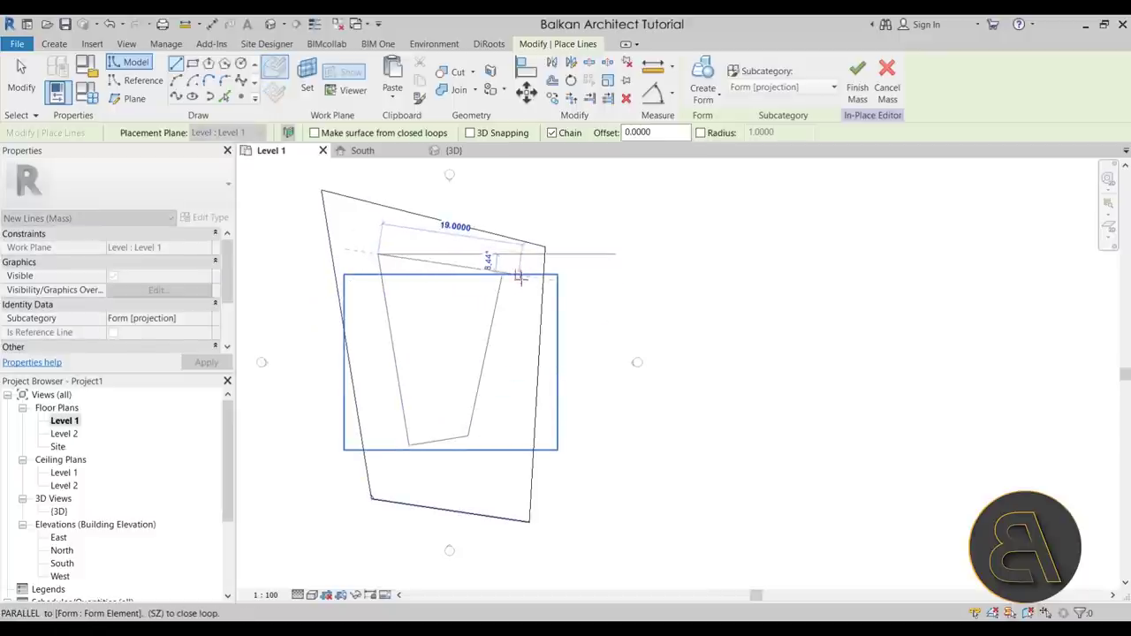
key(Escape)
key(Escape)
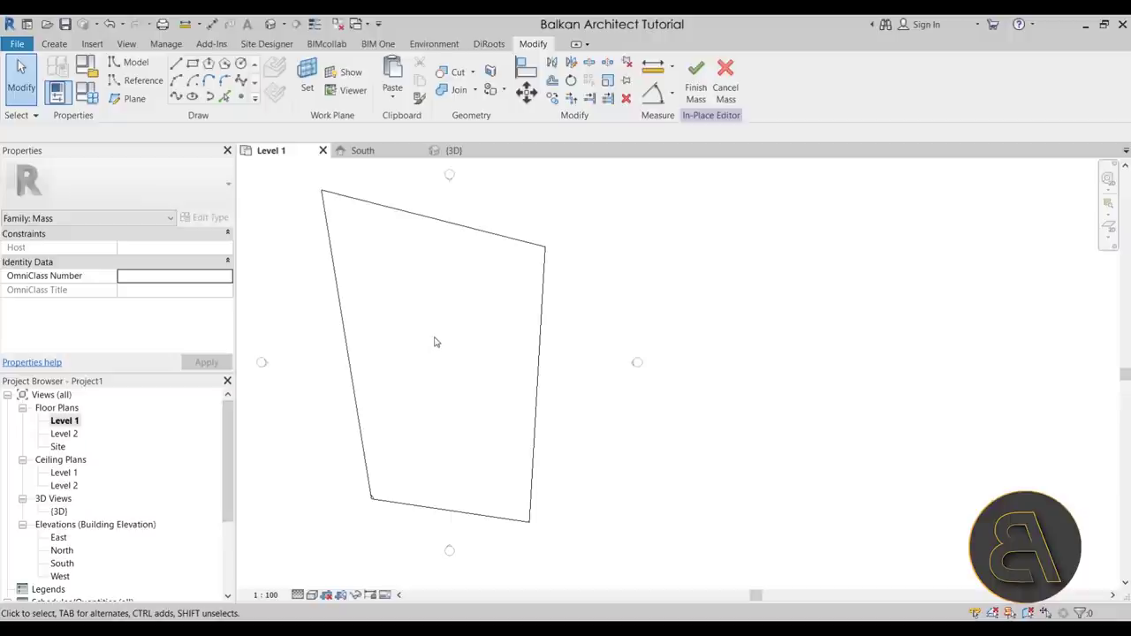
Set the Level 1 plan's visual style to Wireframe to reveal the courtyard lines.
scroll(359, 521, up, 3)
scroll(388, 473, down, 3)
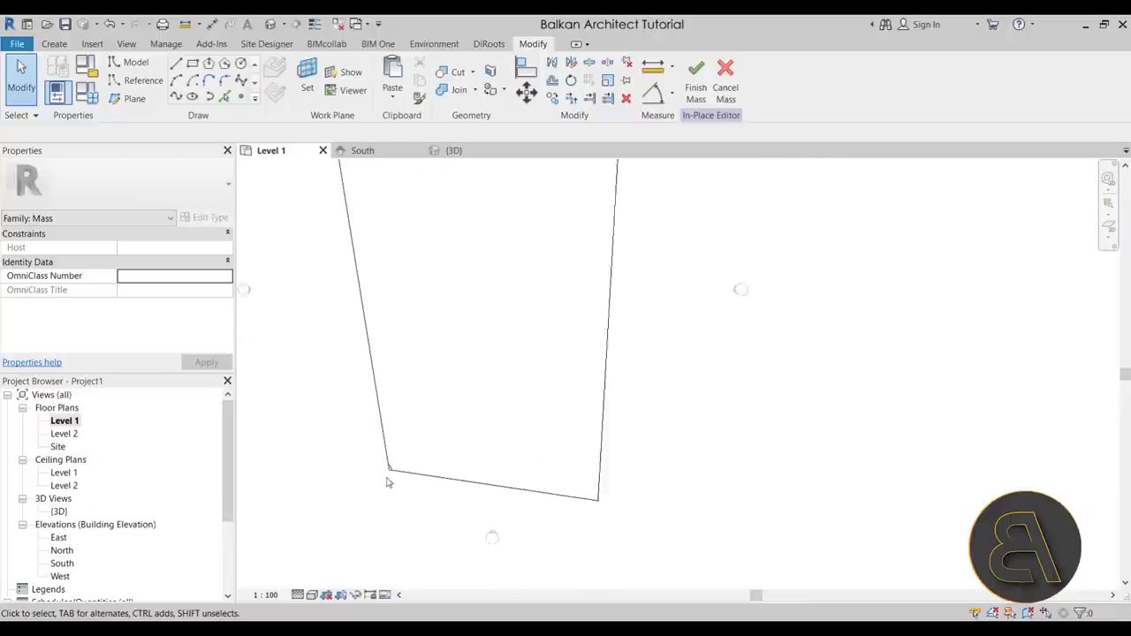
click(324, 595)
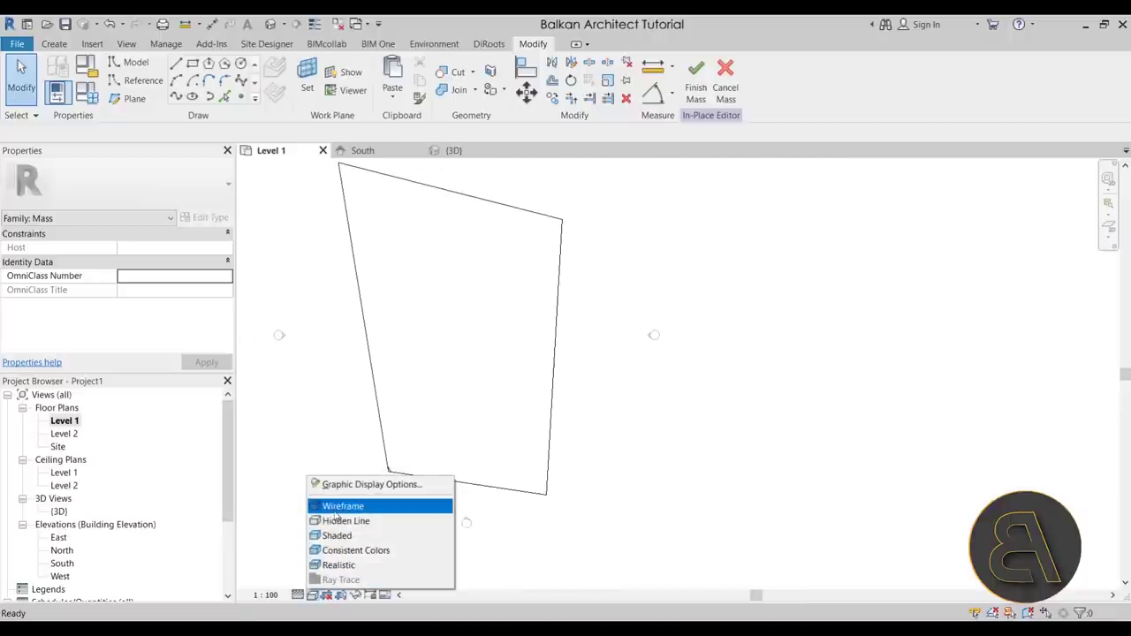
click(336, 511)
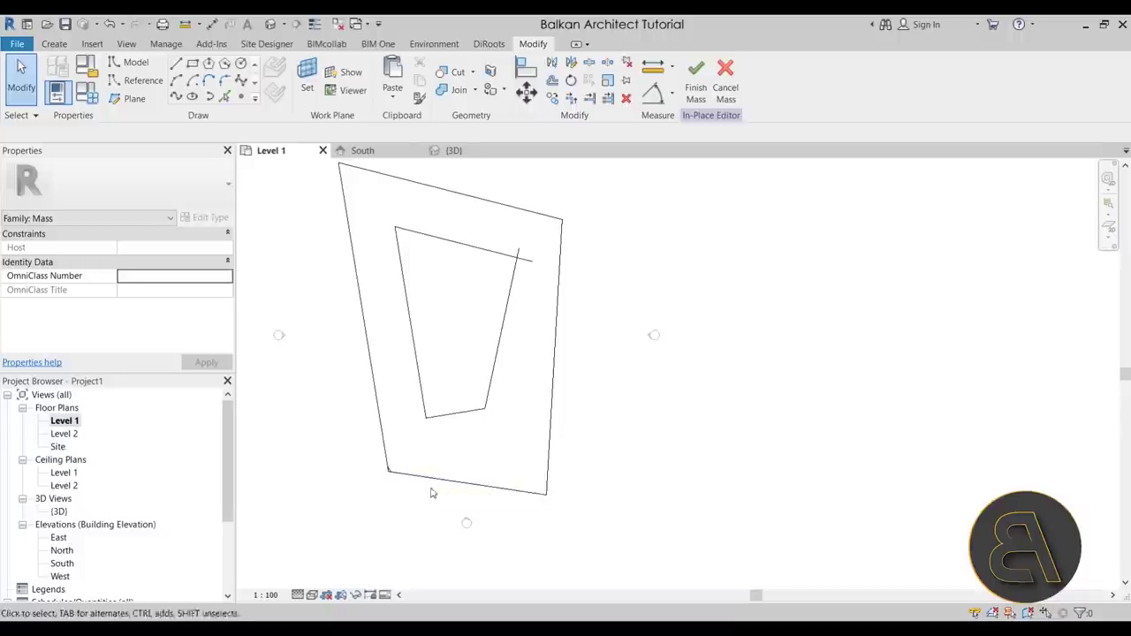
Trim the two overshooting courtyard lines to each other so they form a clean corner at the outline's upper right.
key(Tab)
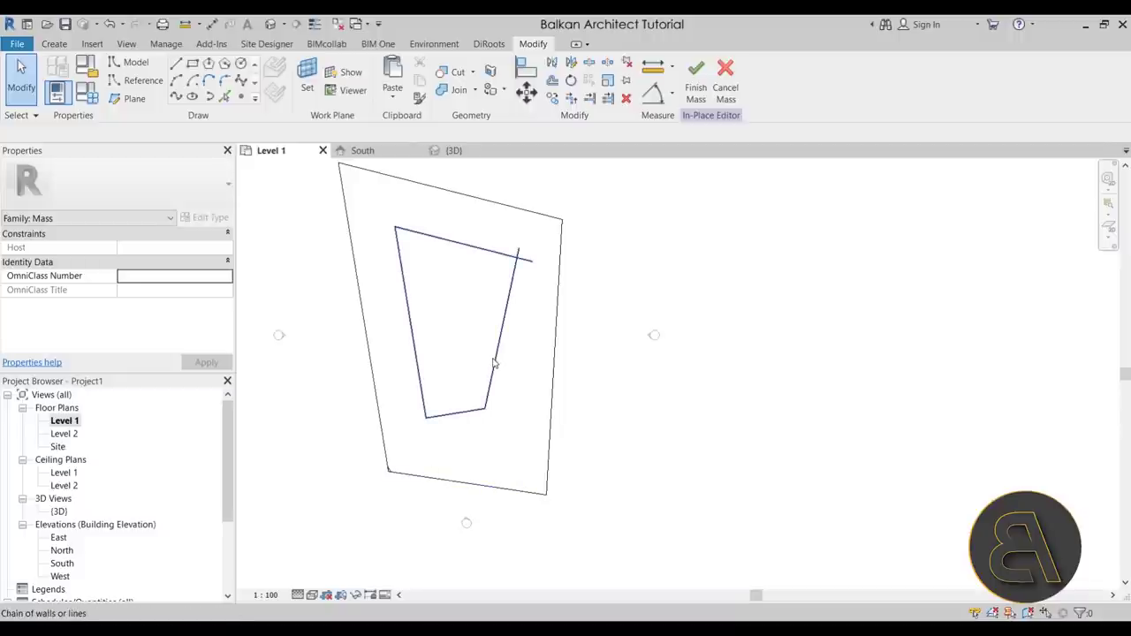
click(492, 362)
scroll(502, 196, up, 3)
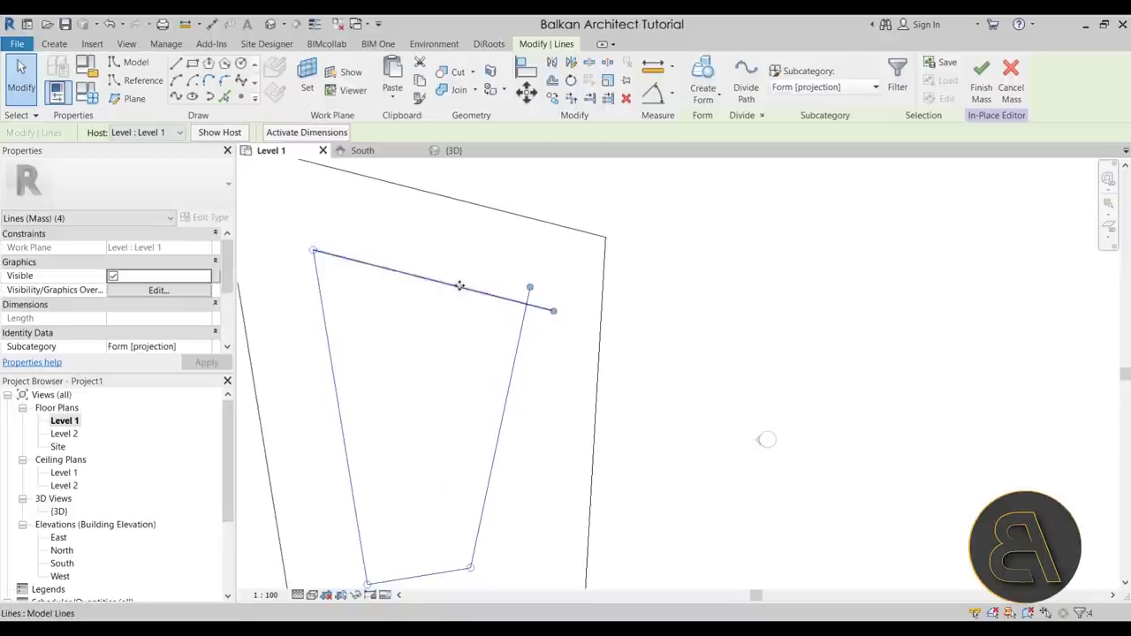
click(454, 367)
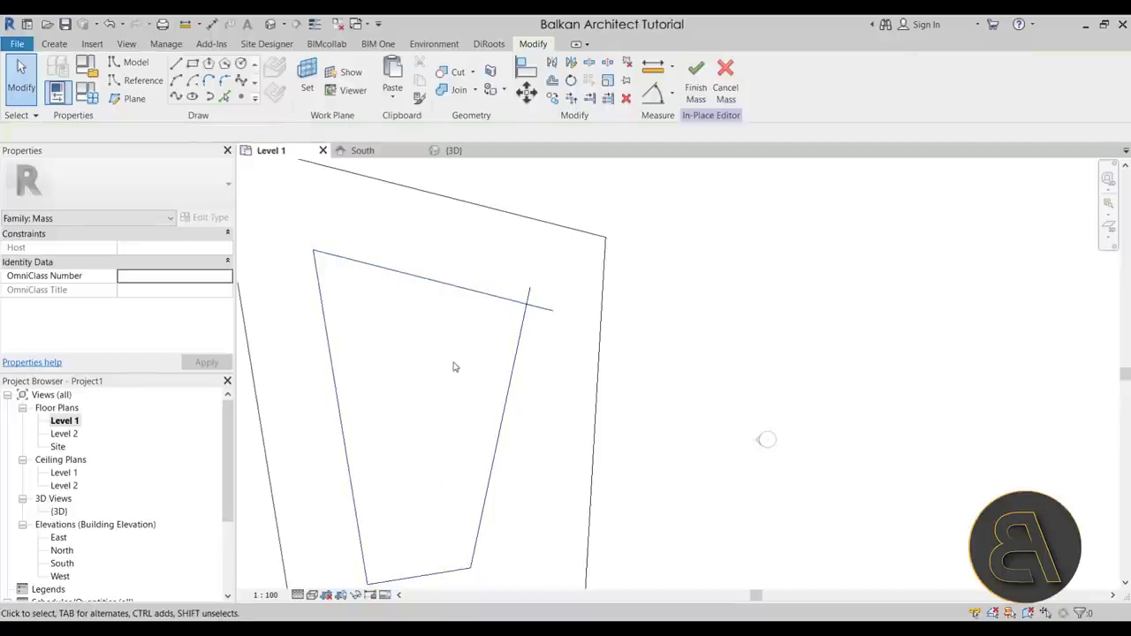
click(570, 99)
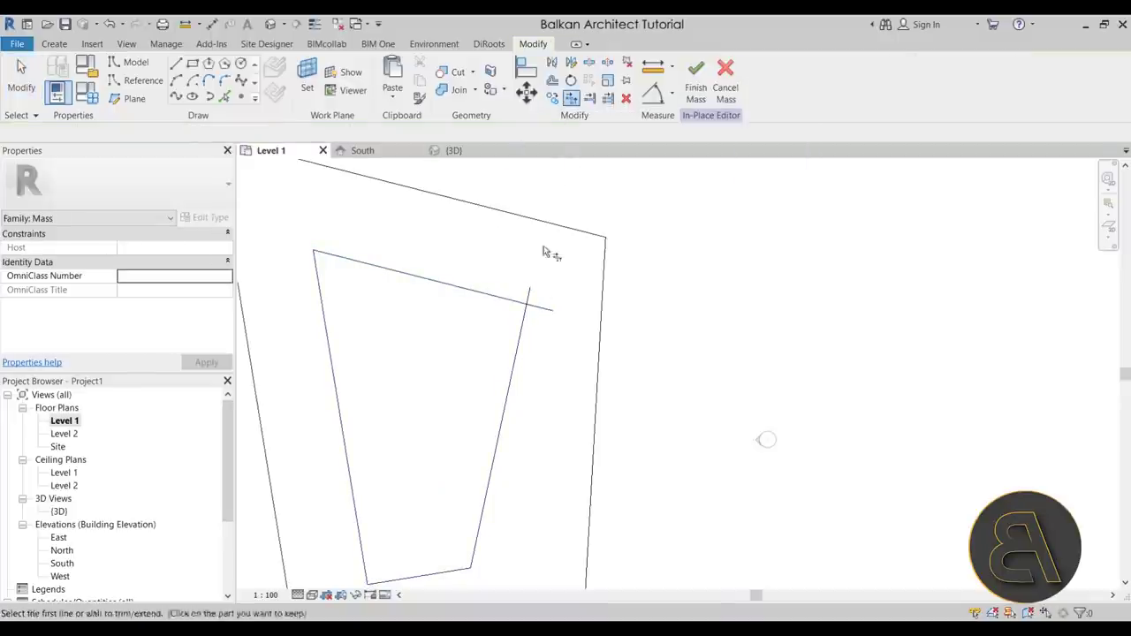
click(516, 302)
click(523, 316)
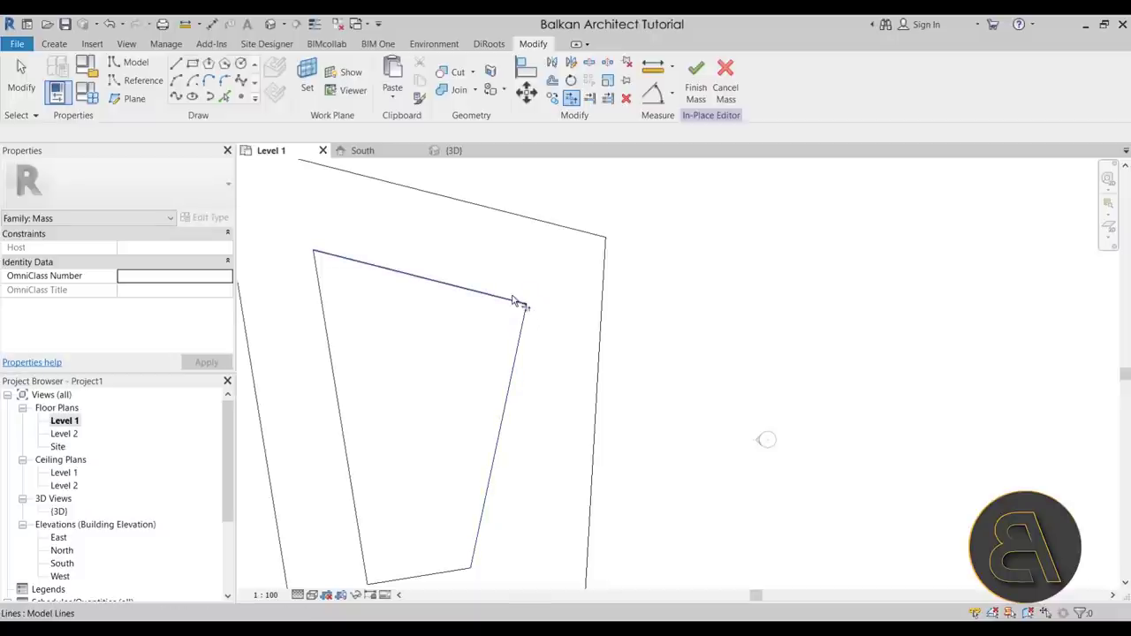
key(Escape)
key(Escape)
scroll(494, 331, down, 3)
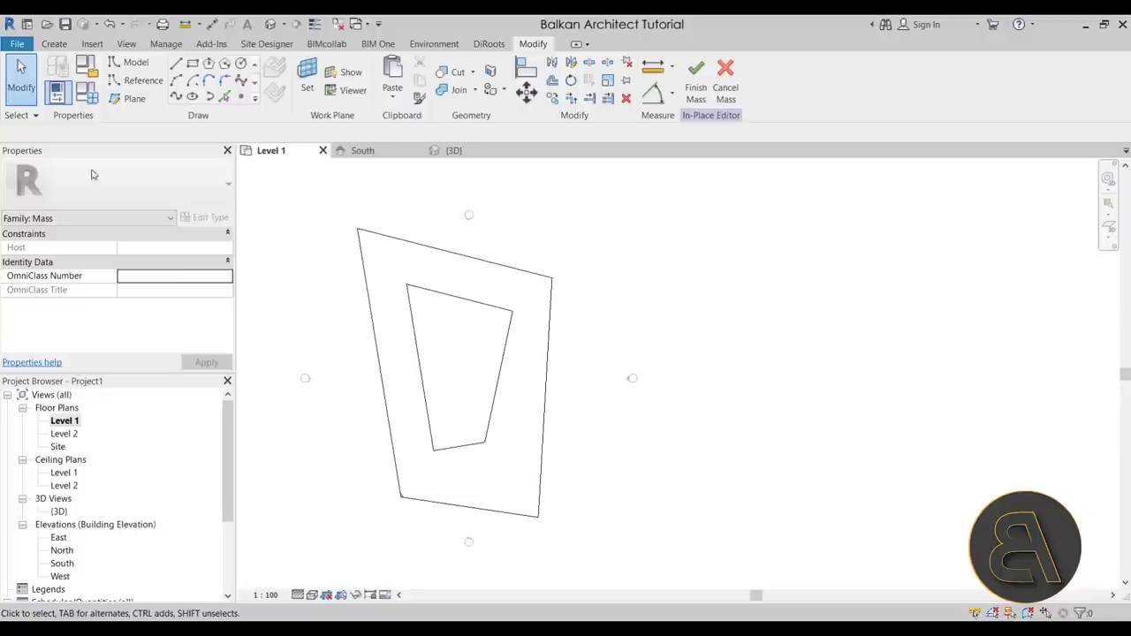
Consult the building's reference image in Photos and fillet the courtyard outline's upper-left corner with a radius of 1.5.
drag(0, 133, 509, 133)
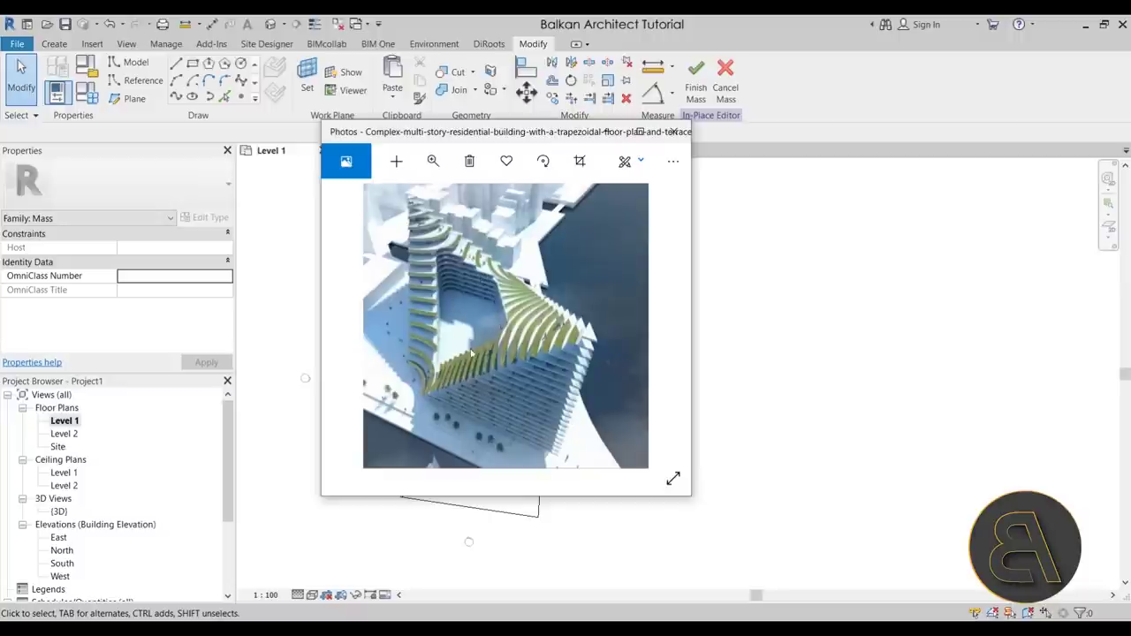
drag(566, 136, 0, 138)
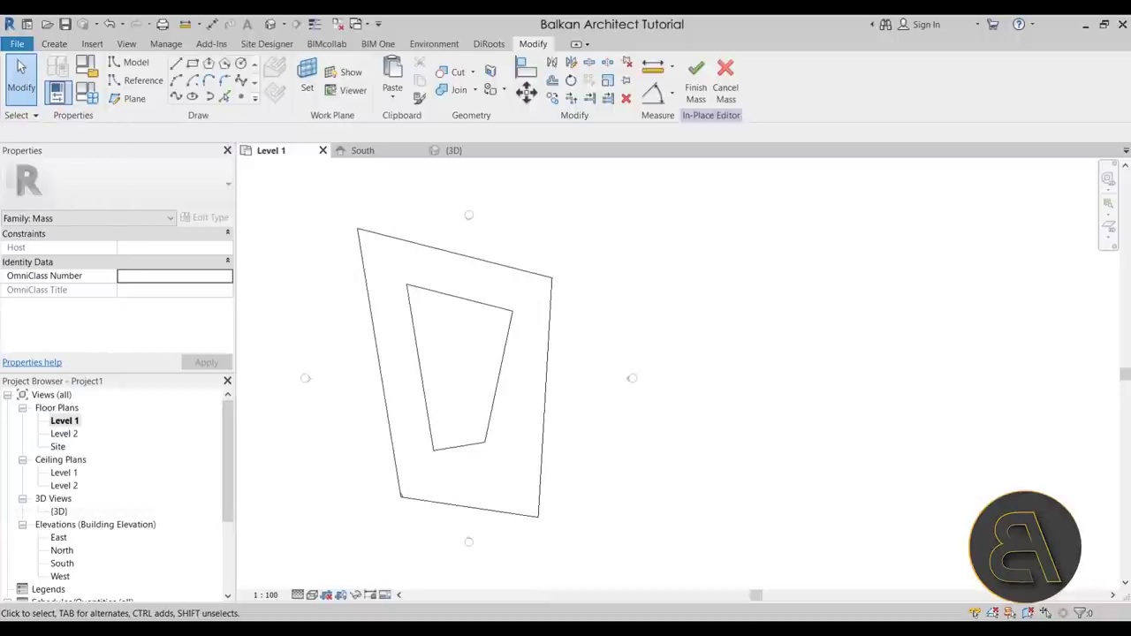
scroll(456, 345, up, 2)
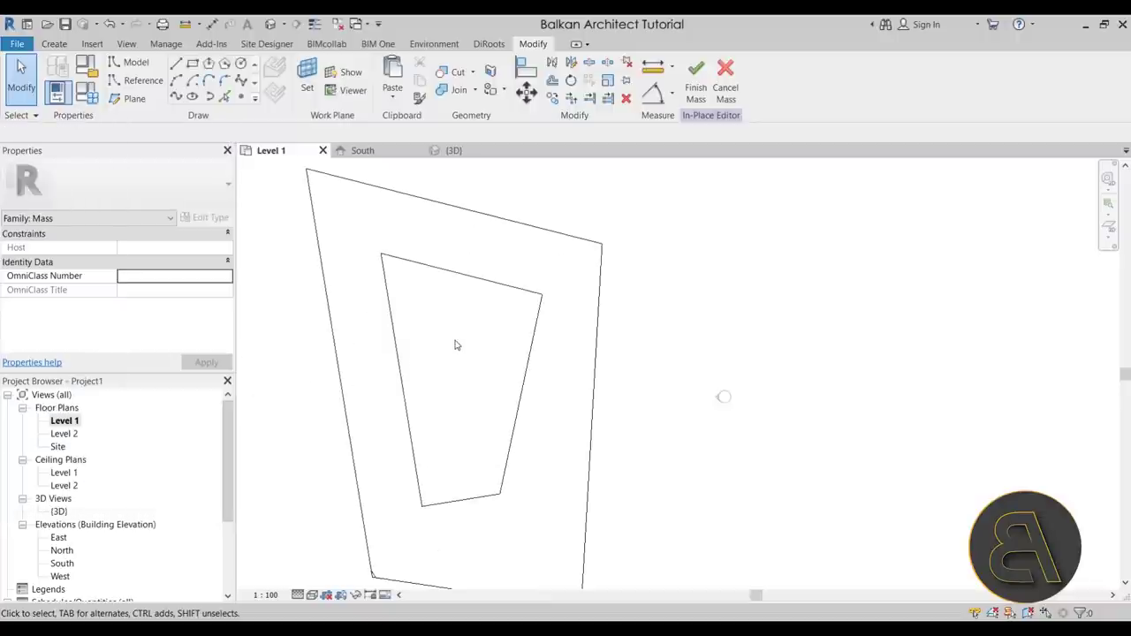
click(226, 82)
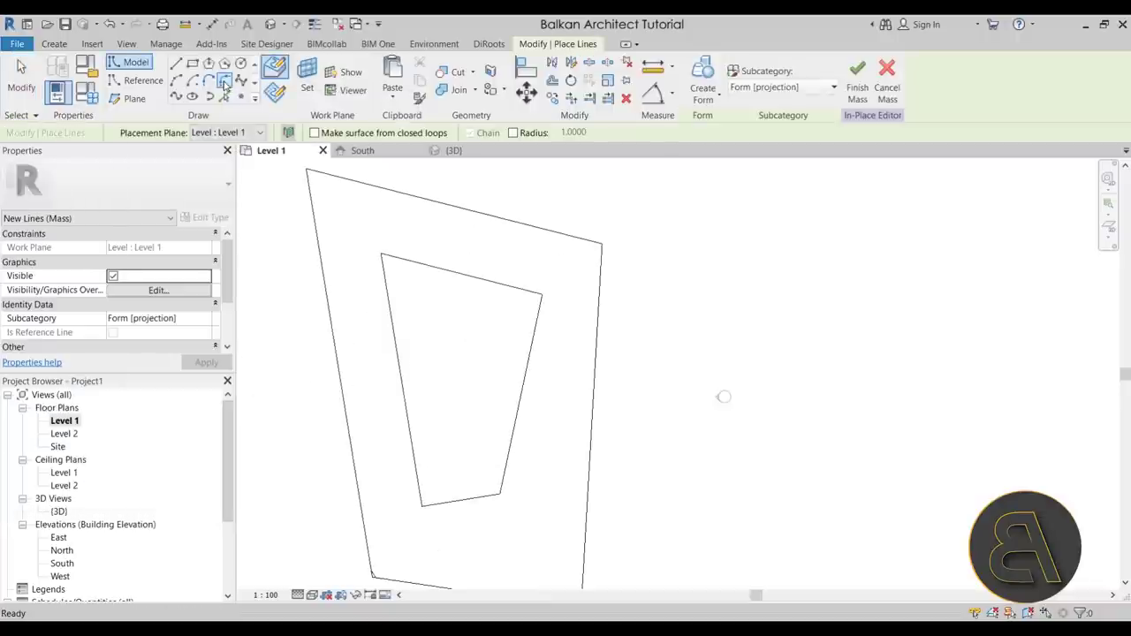
scroll(391, 243, up, 2)
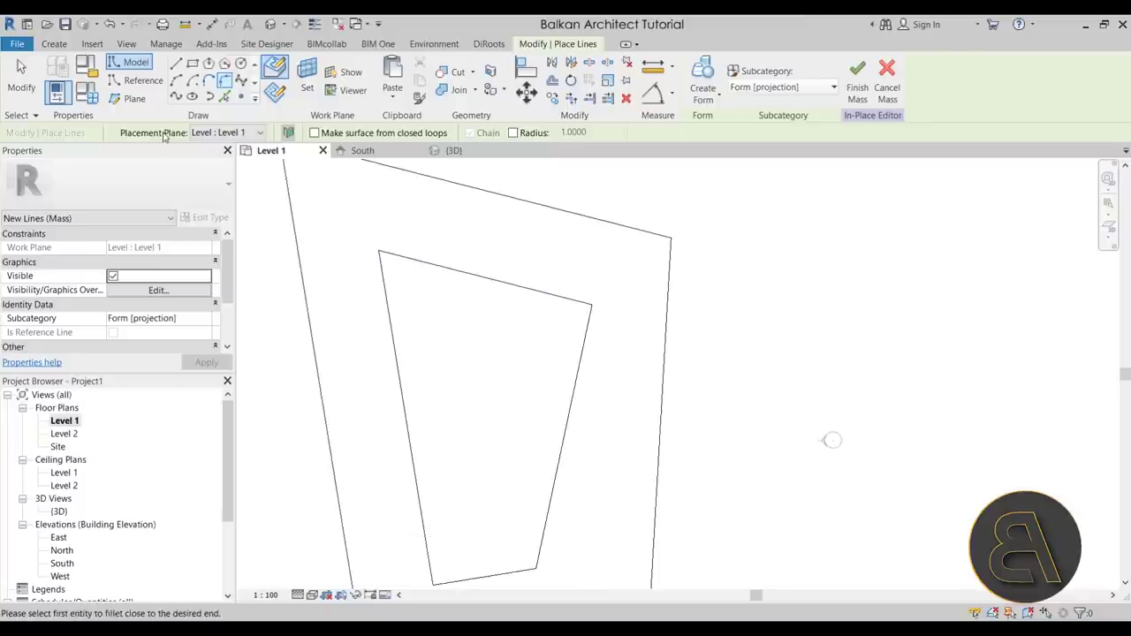
click(222, 132)
click(209, 144)
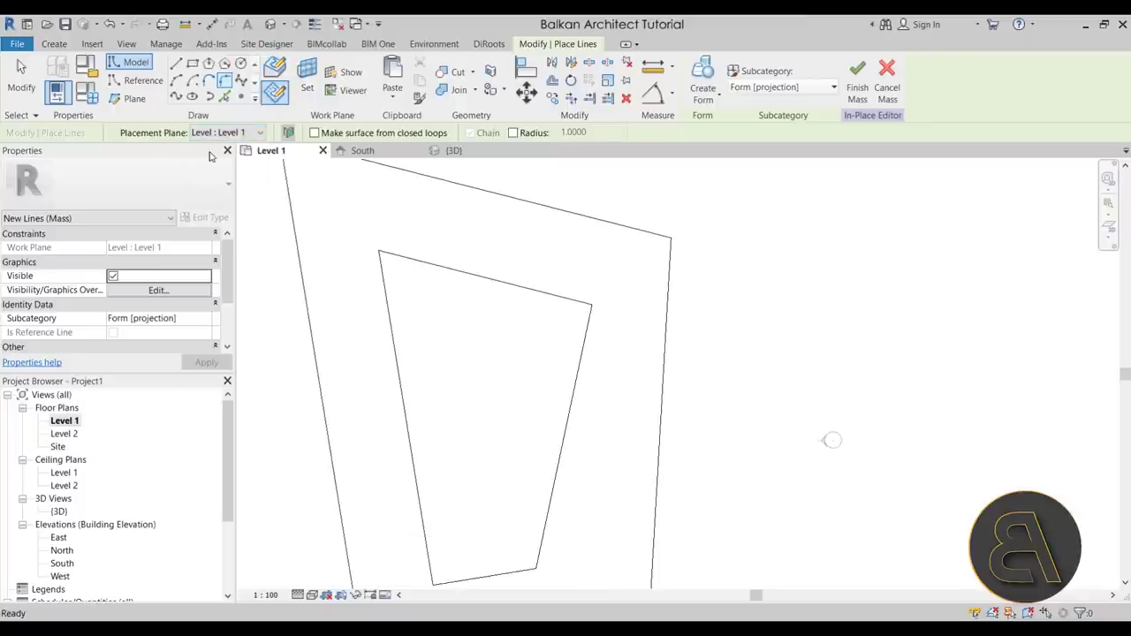
click(274, 92)
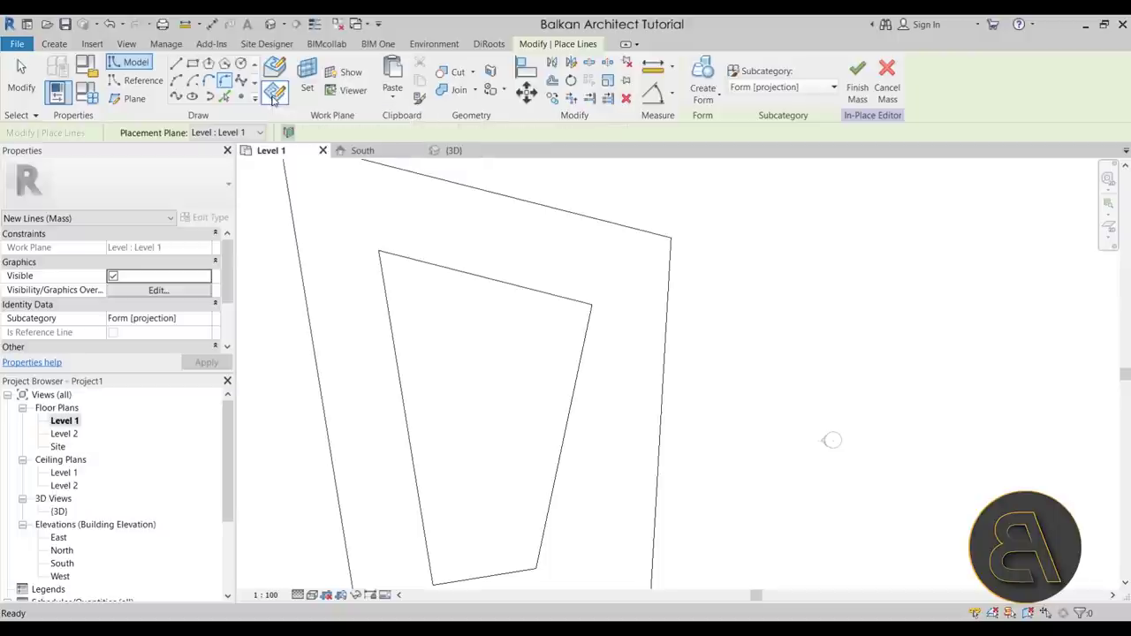
scroll(386, 254, up, 2)
click(386, 255)
click(381, 264)
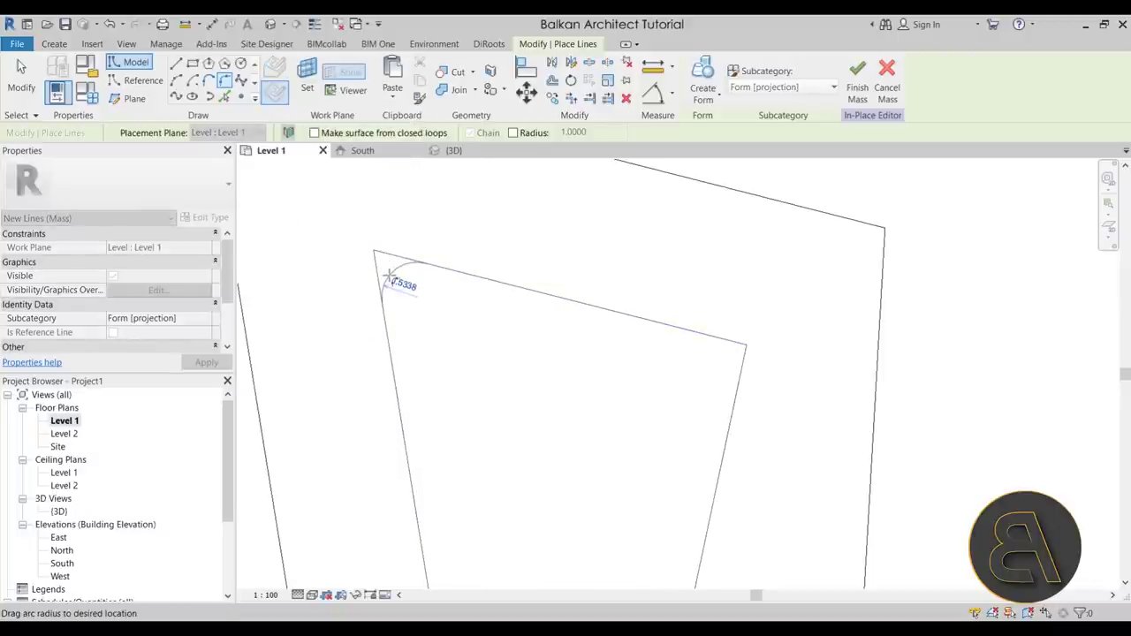
click(391, 277)
Fillet the courtyard outline's upper-right corner with a radius of about 1.6.
scroll(506, 344, down, 3)
middle_drag(505, 344, 438, 313)
scroll(559, 314, up, 2)
click(553, 315)
click(549, 328)
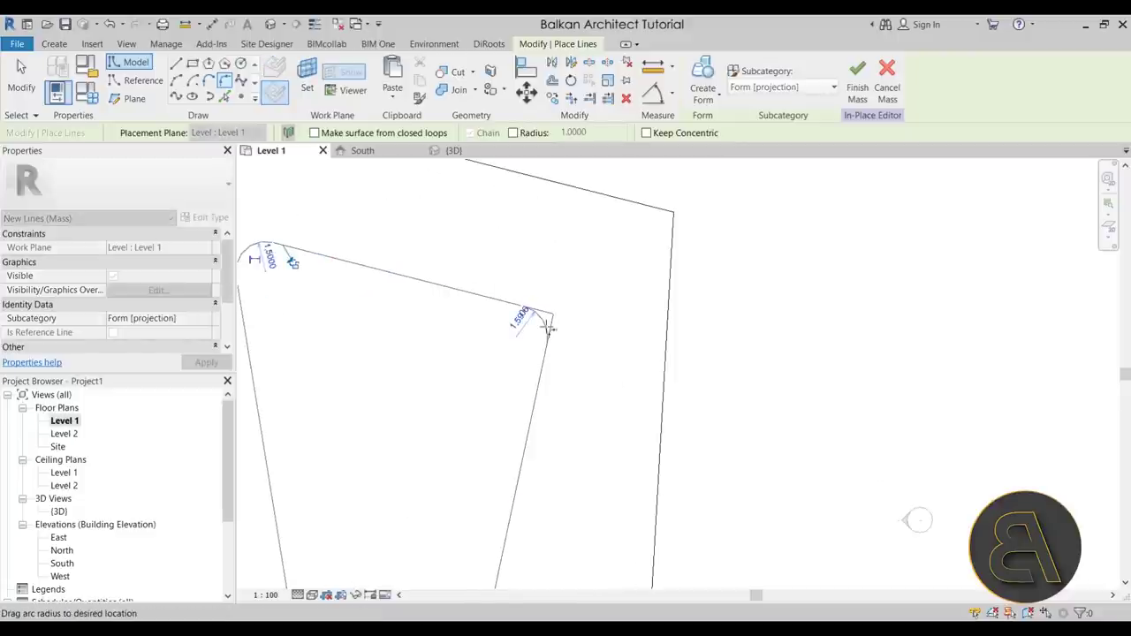
click(546, 329)
Fillet the courtyard outline's lower-left corner with a 1.6 radius and its lower-right corner with a larger 5.2 radius.
scroll(588, 306, down, 3)
scroll(487, 462, up, 4)
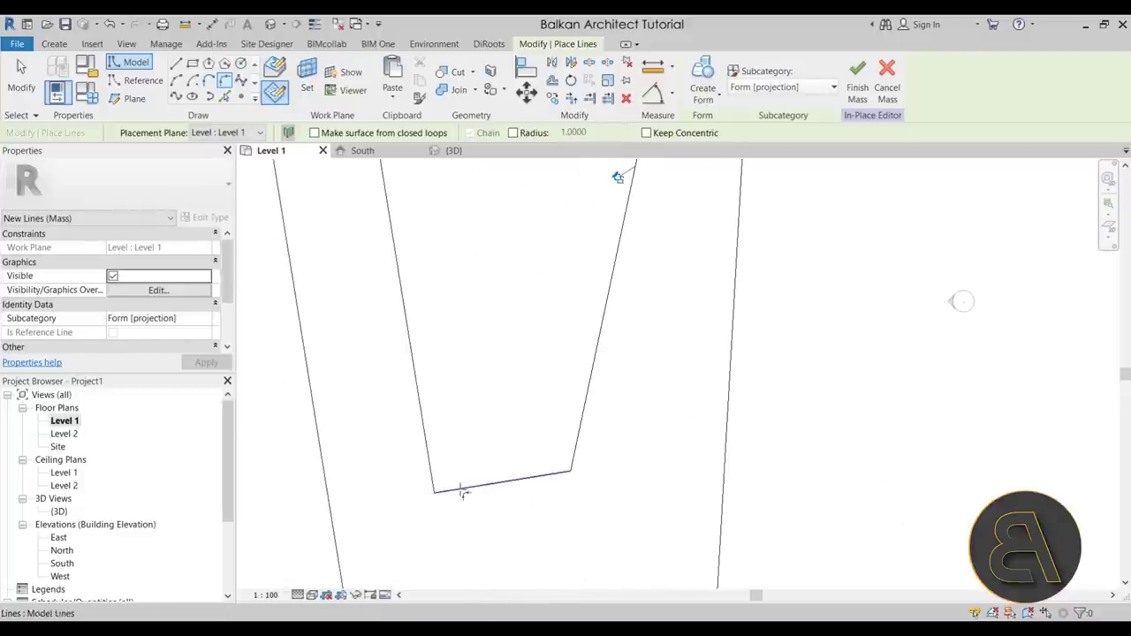
click(433, 476)
click(446, 490)
click(439, 478)
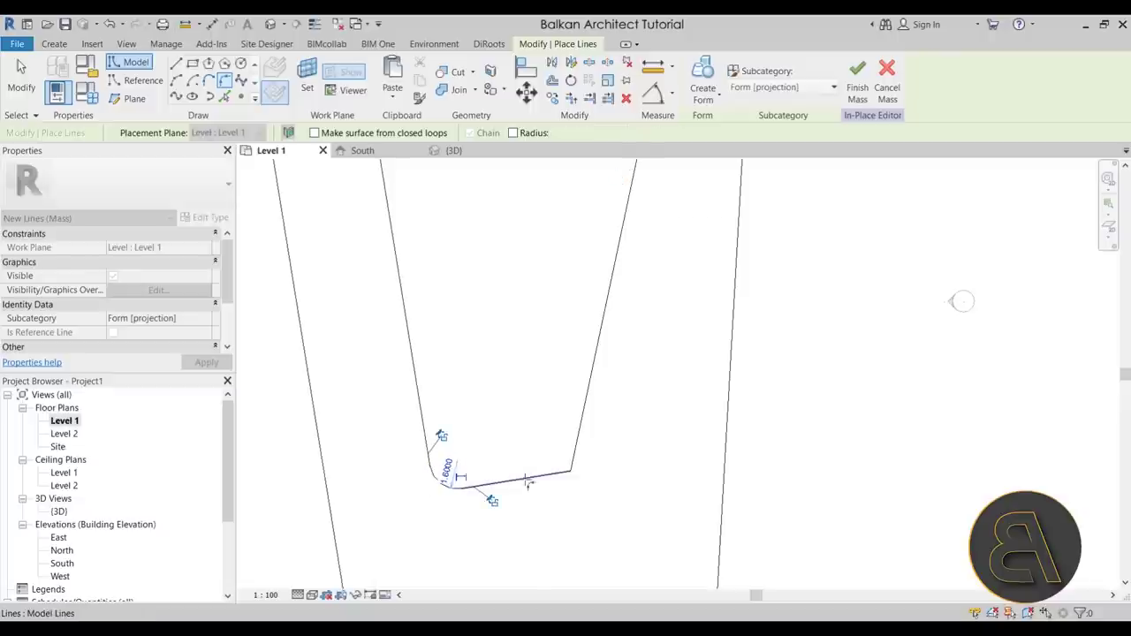
click(550, 474)
click(571, 462)
click(517, 433)
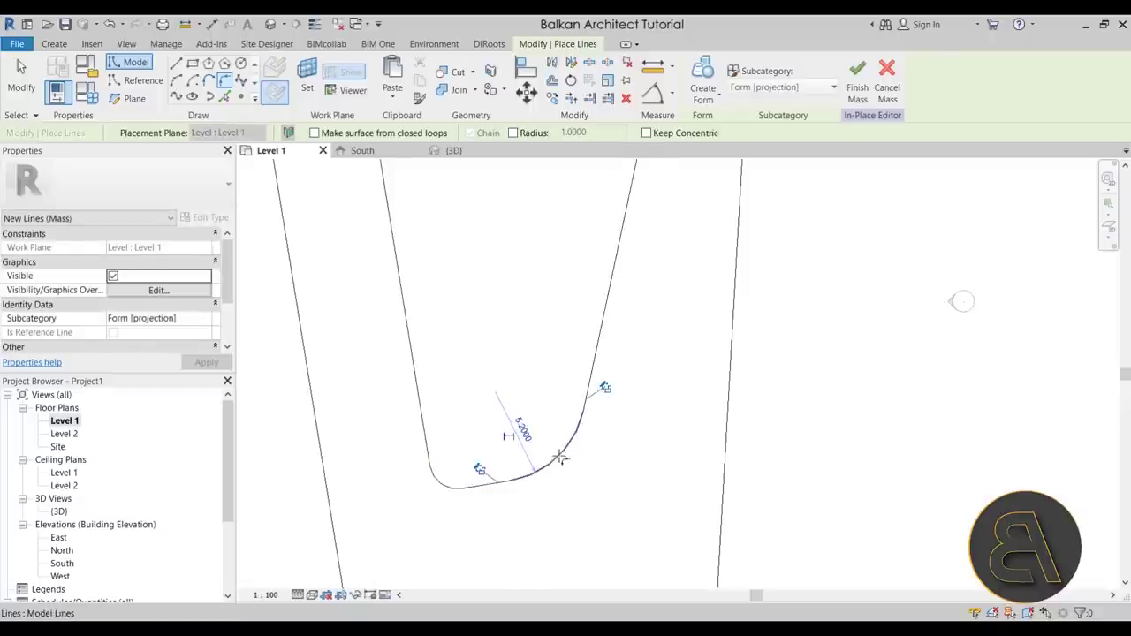
scroll(619, 406, down, 3)
key(Escape)
key(Escape)
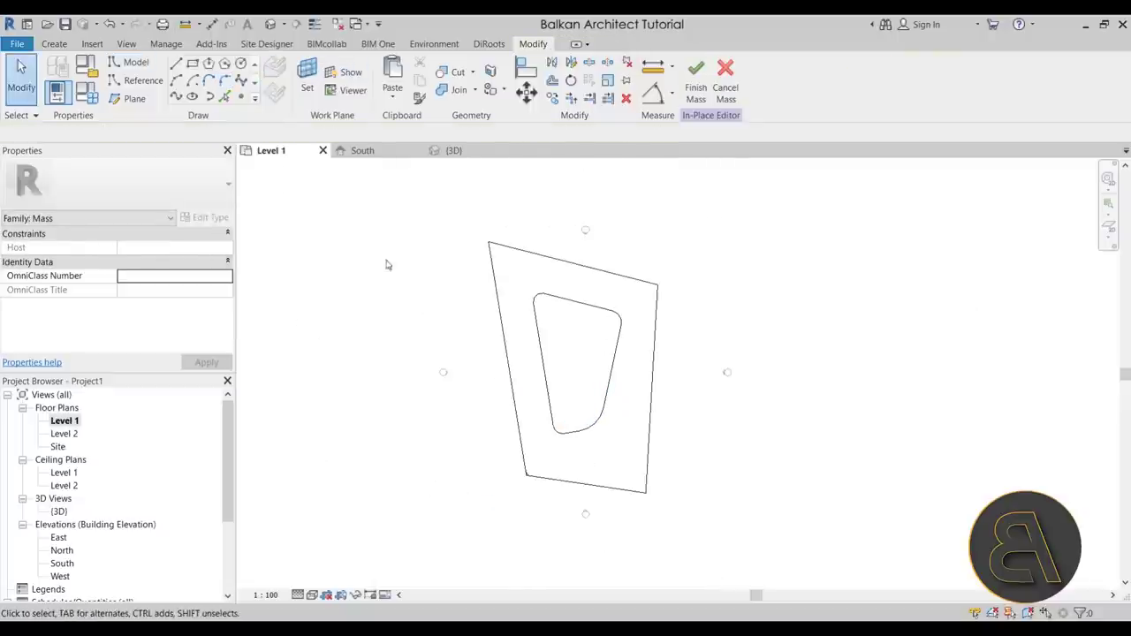
In the 3D view, create a void form from the rounded courtyard outline.
click(453, 151)
mouse_move(522, 303)
shift+middle_down()
mouse_move(591, 220)
mouse_move(747, 147)
shift+middle_up()
shift+middle_drag(579, 482, 492, 265)
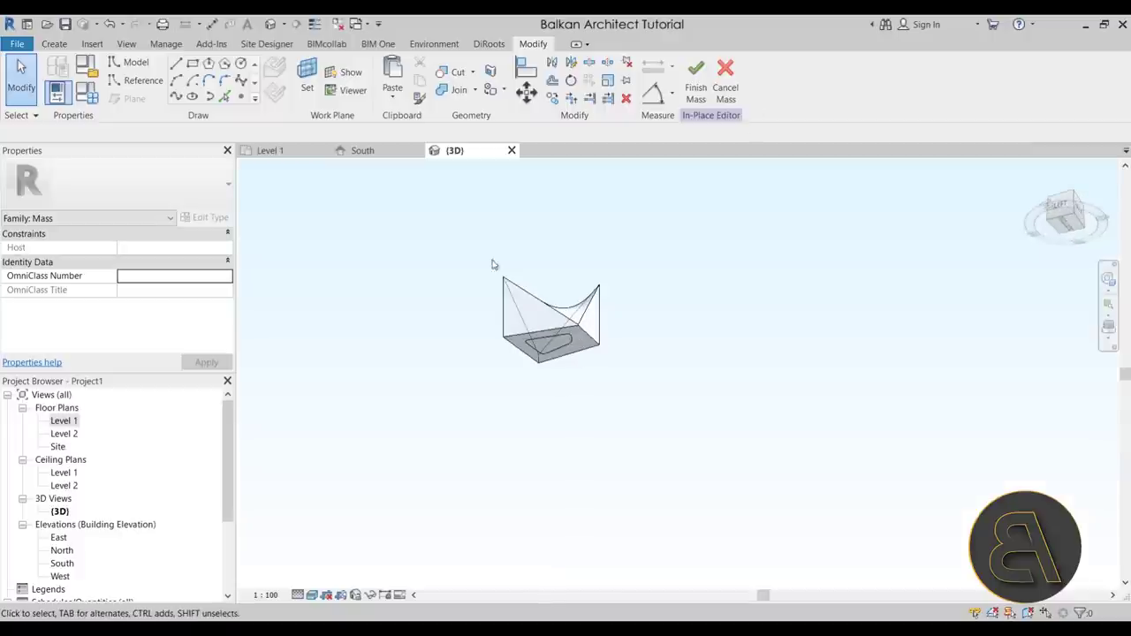
click(555, 355)
shift+middle_drag(669, 348, 518, 405)
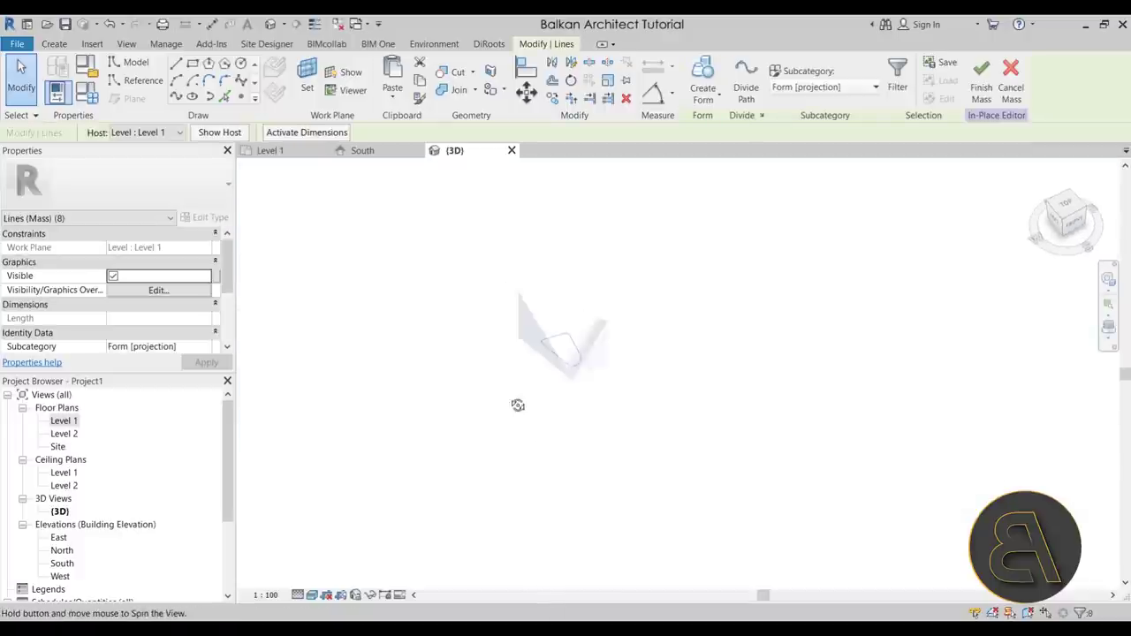
click(704, 105)
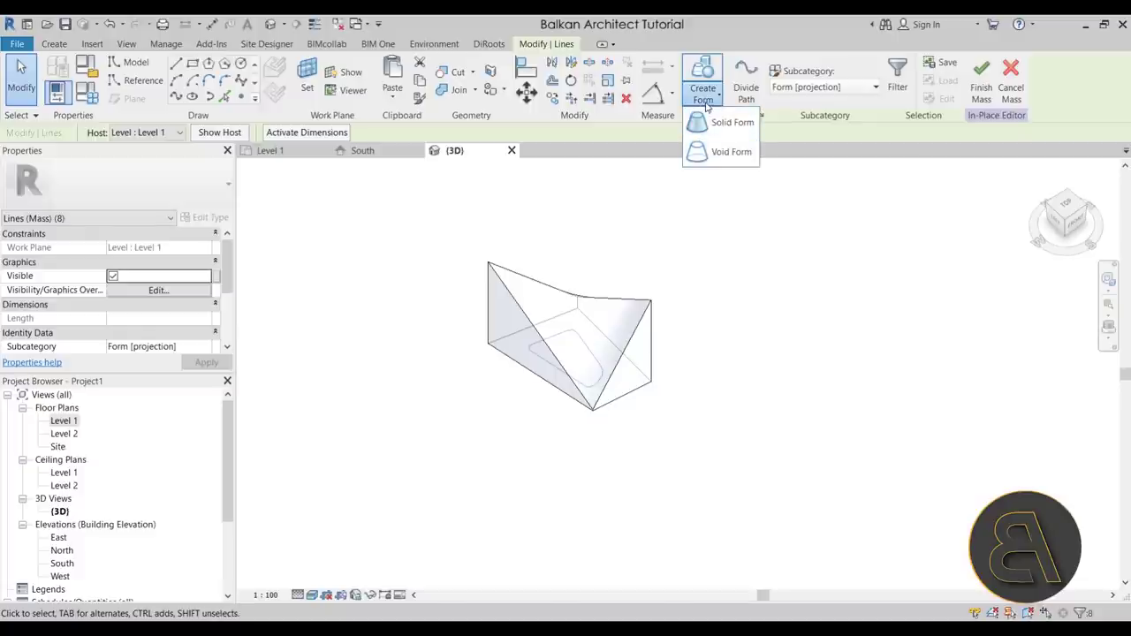
click(706, 104)
click(707, 104)
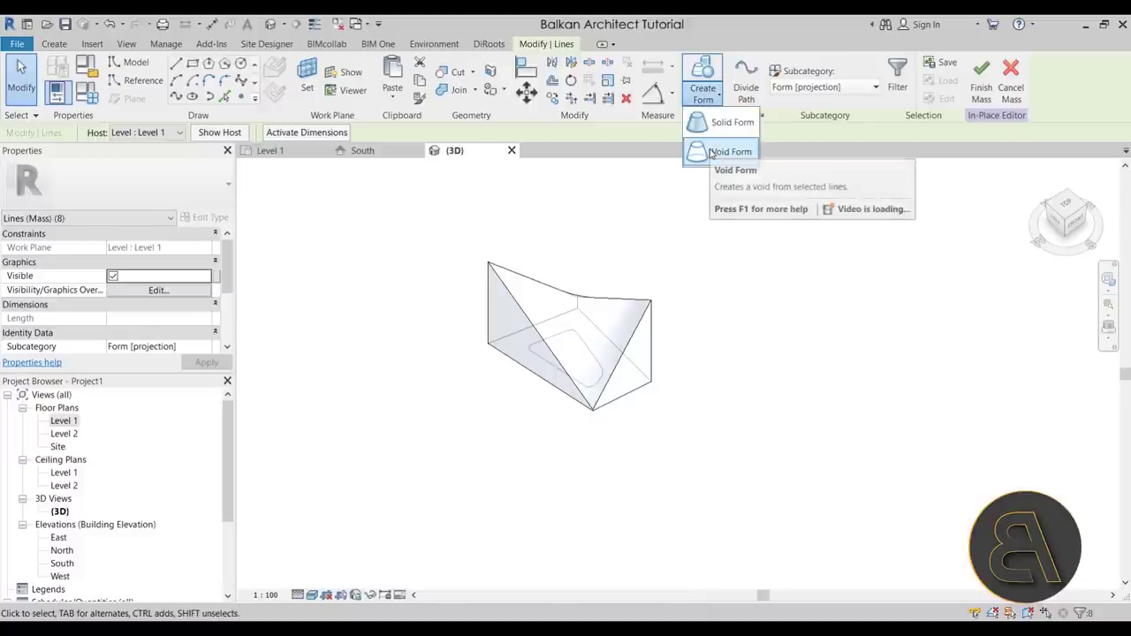
click(725, 152)
Raise the top face of the courtyard void above the sloped roof so it cuts through the whole mass.
shift+middle_drag(598, 454, 595, 356)
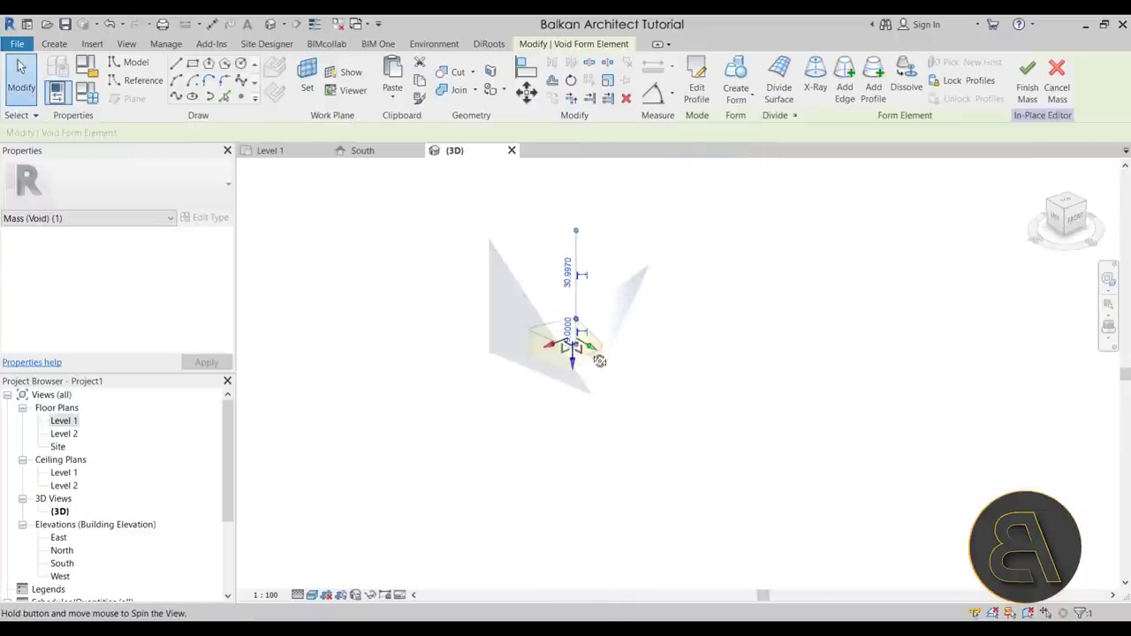
drag(573, 371, 574, 230)
click(717, 399)
Check the courtyard cut through the building from several angles and finish the in-place mass.
shift+middle_drag(717, 398, 686, 452)
shift+middle_drag(449, 447, 336, 483)
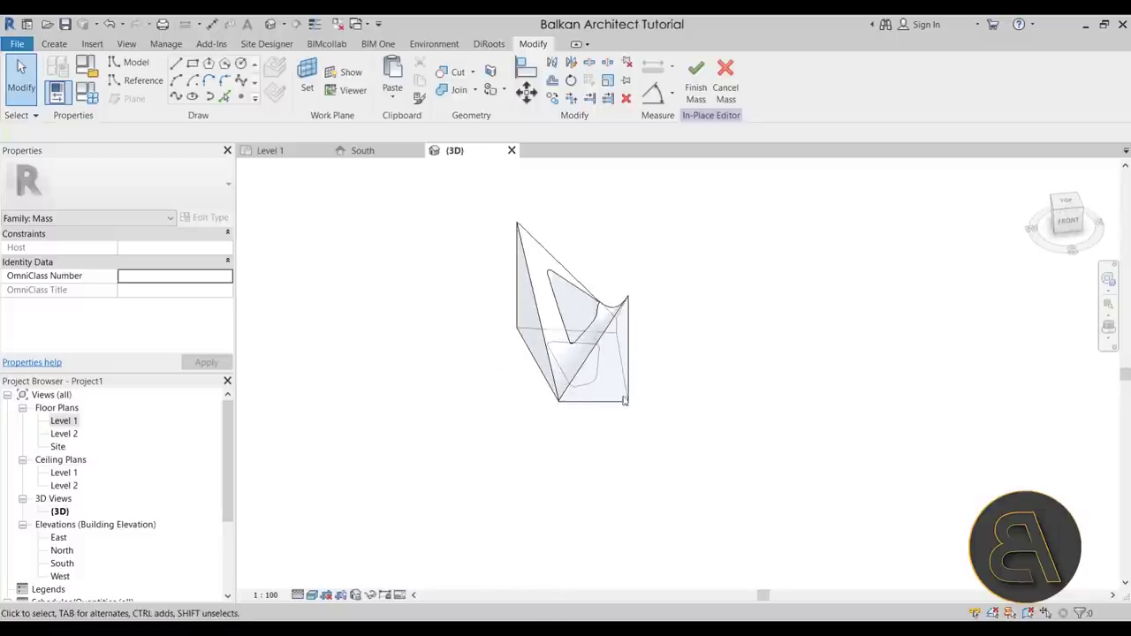
scroll(610, 301, up, 4)
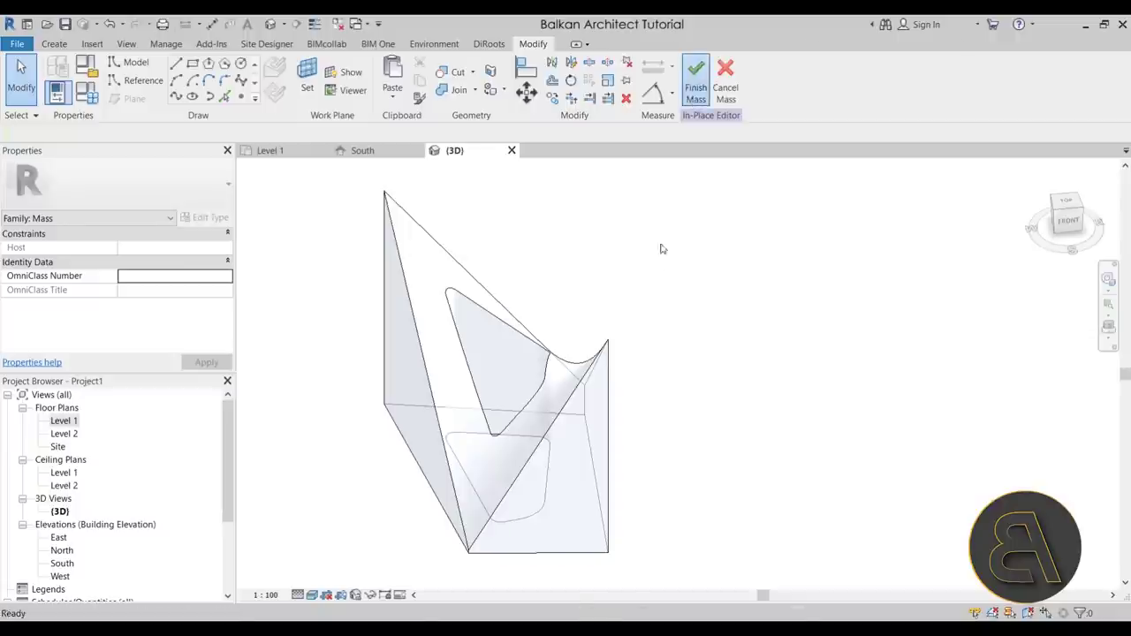
shift+middle_drag(637, 263, 599, 341)
mouse_move(648, 388)
shift+middle_down()
mouse_move(779, 396)
mouse_move(553, 487)
mouse_move(795, 468)
mouse_move(469, 489)
mouse_move(685, 451)
mouse_move(698, 427)
mouse_move(687, 424)
shift+middle_up()
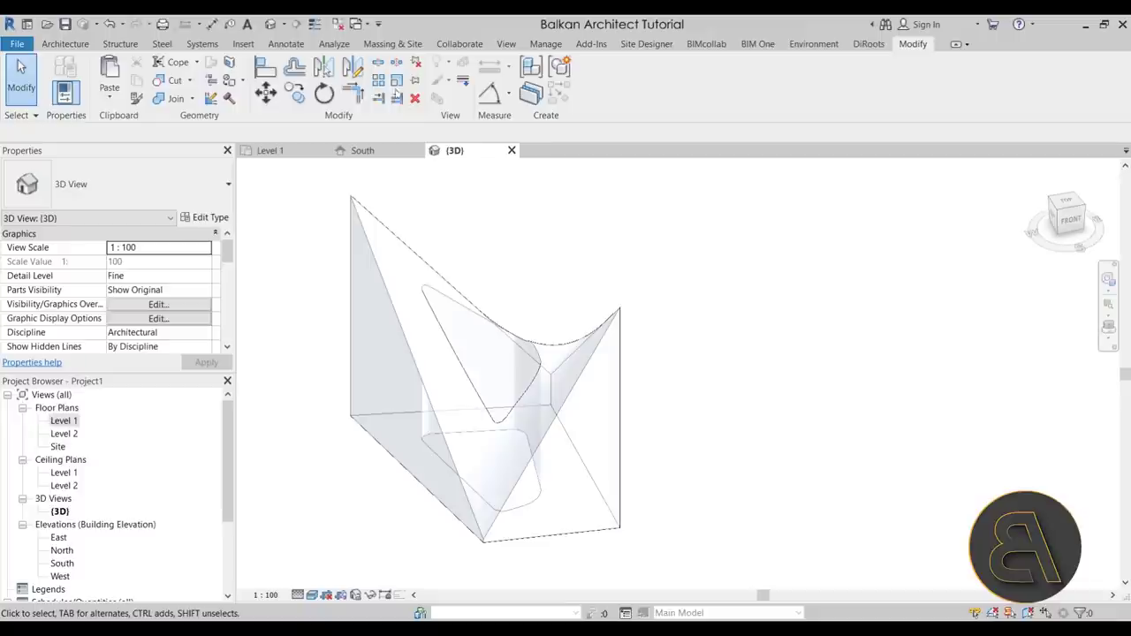
Review the levels available for the building mass's mass floors, leaving them all unselected.
click(386, 44)
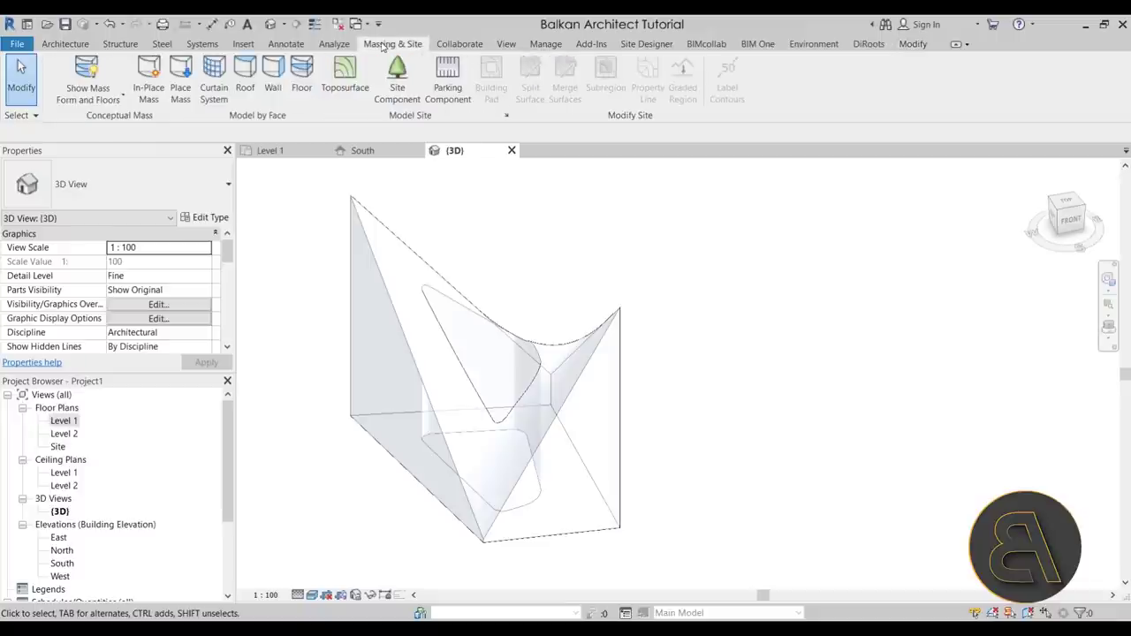
click(468, 296)
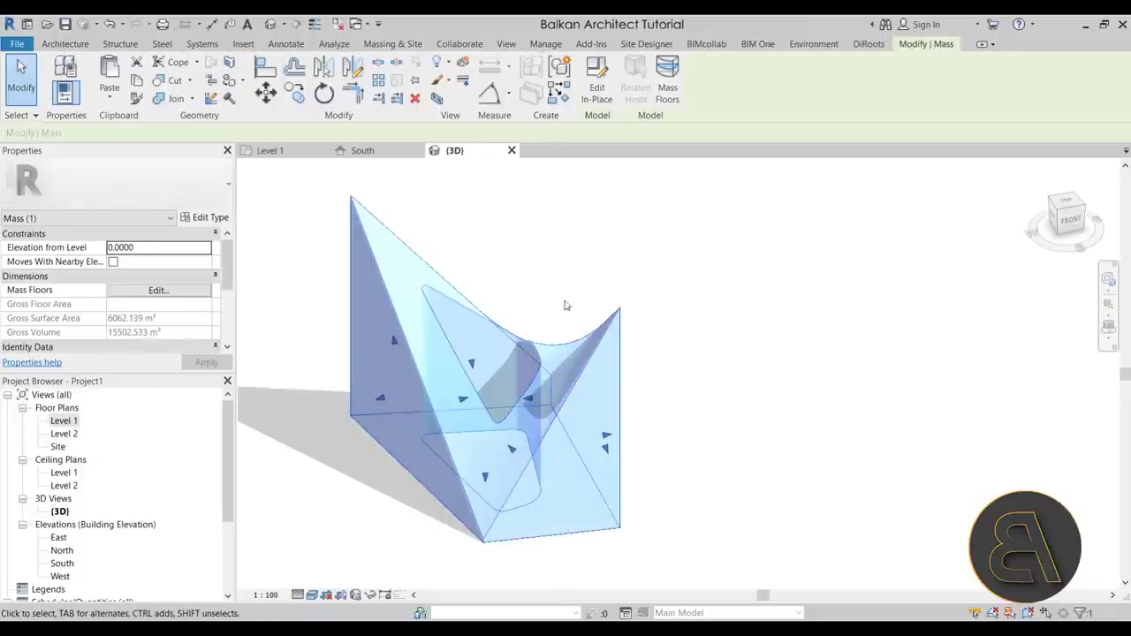
click(457, 255)
click(398, 235)
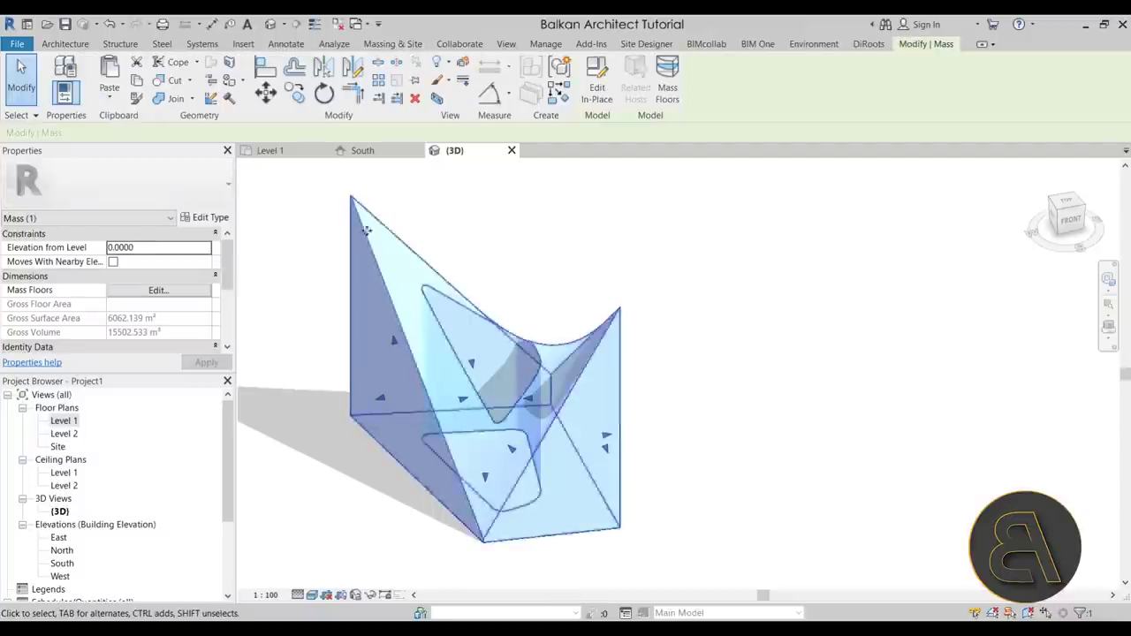
click(667, 81)
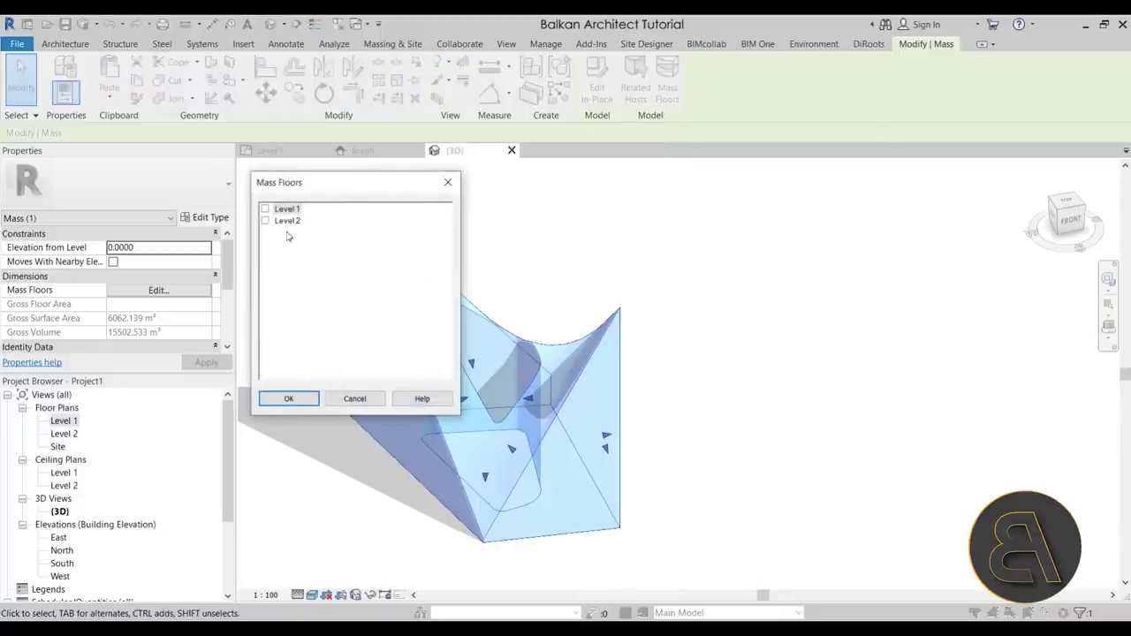
click(289, 399)
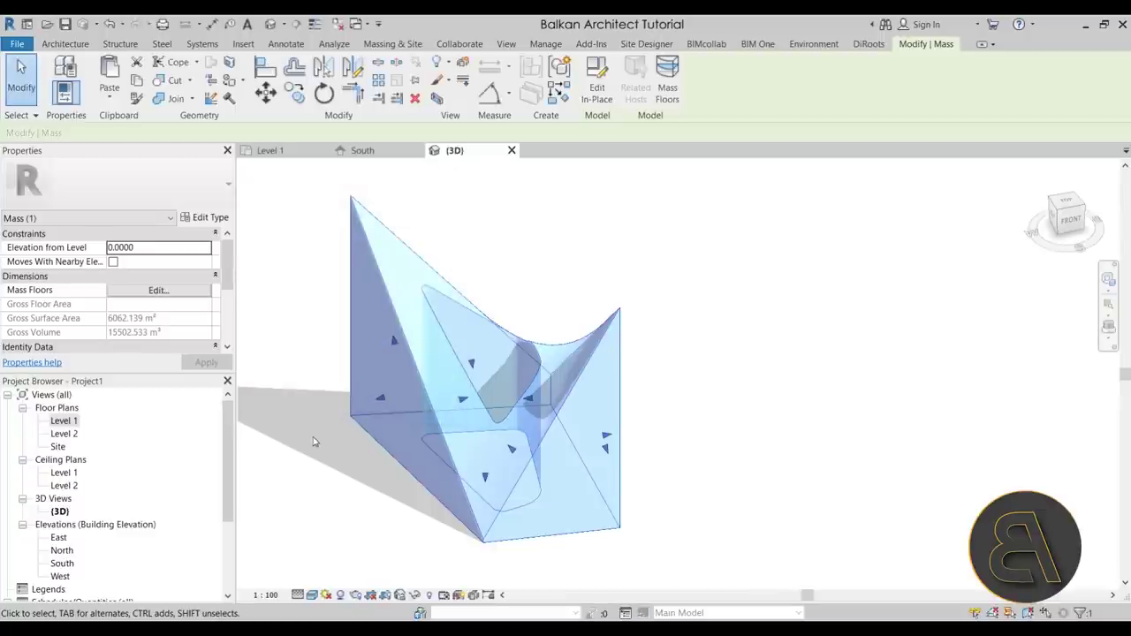
click(313, 442)
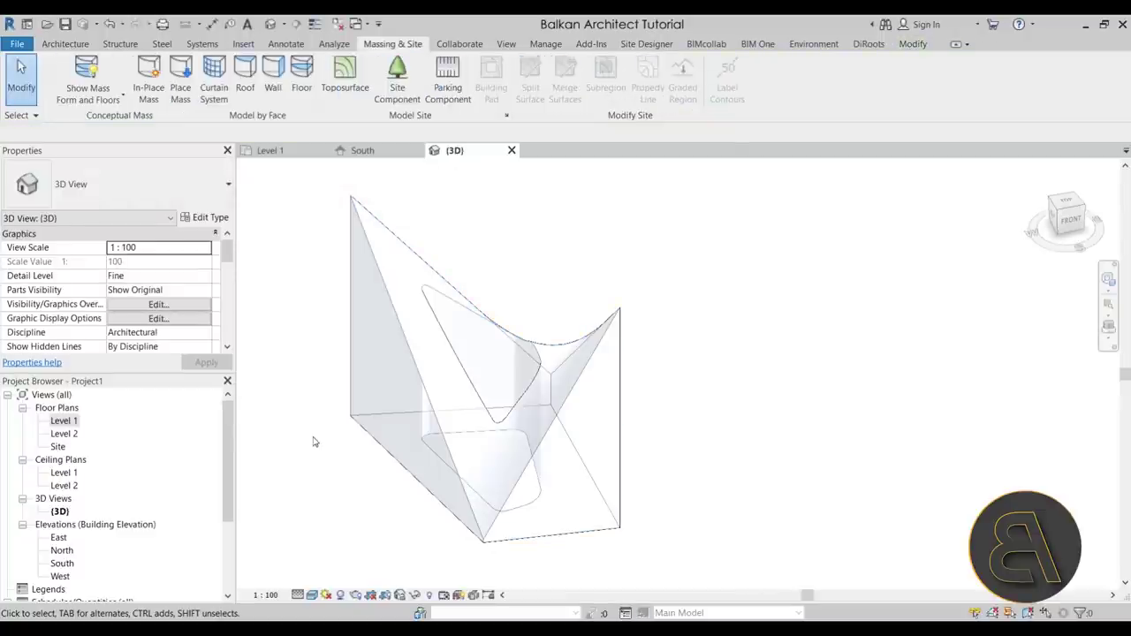
In the South elevation, add a level offset 4 m above the base level.
double_click(62, 563)
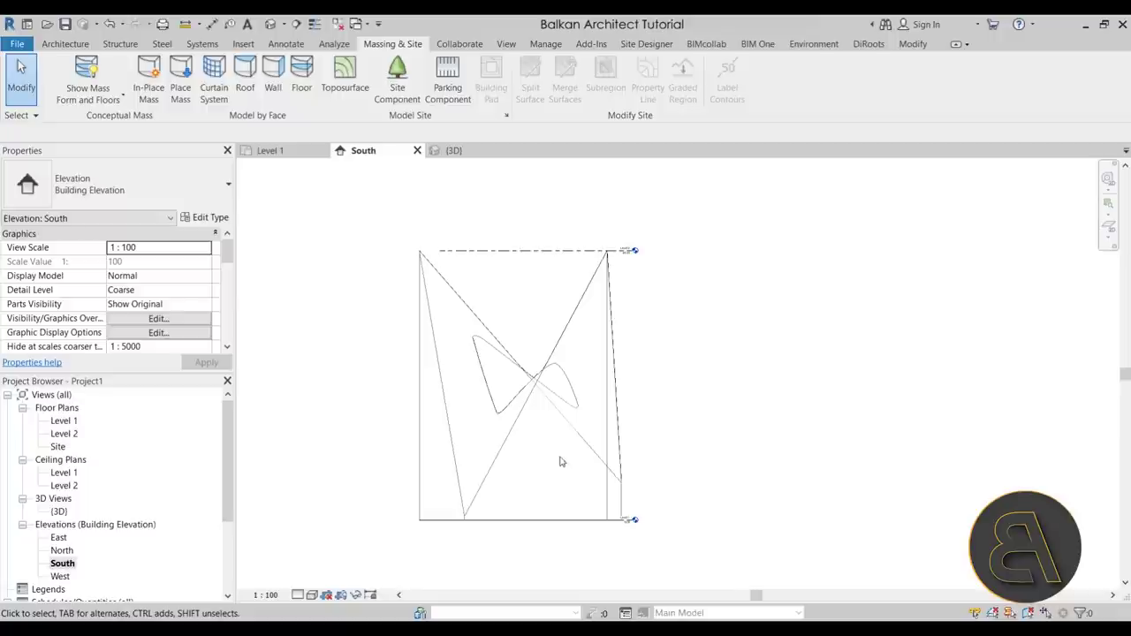
middle_drag(540, 465, 534, 443)
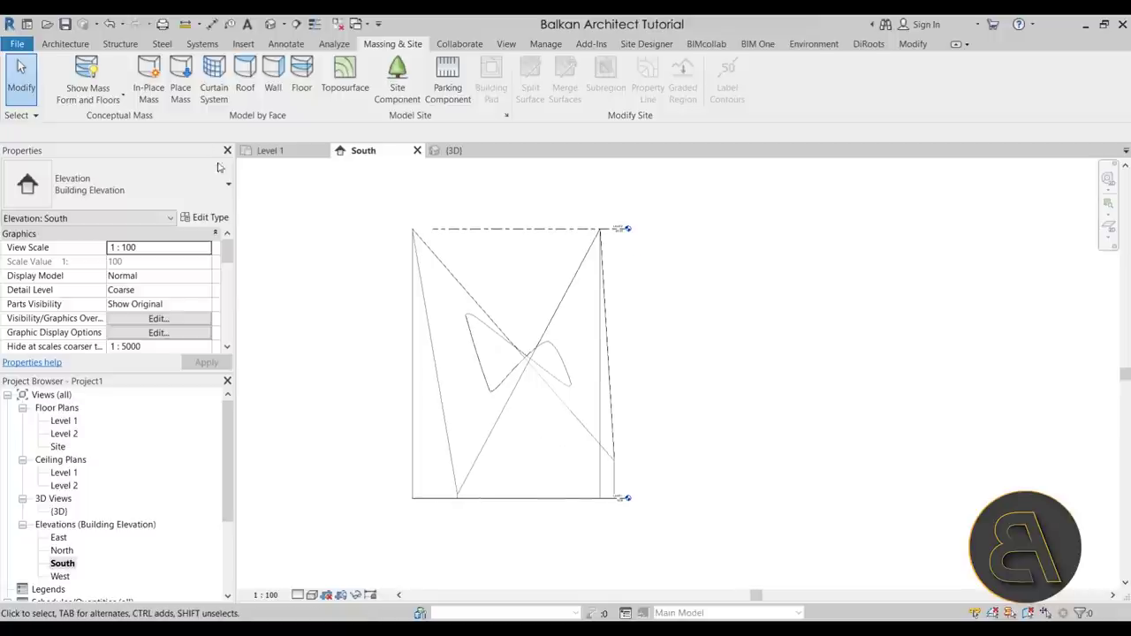
click(66, 44)
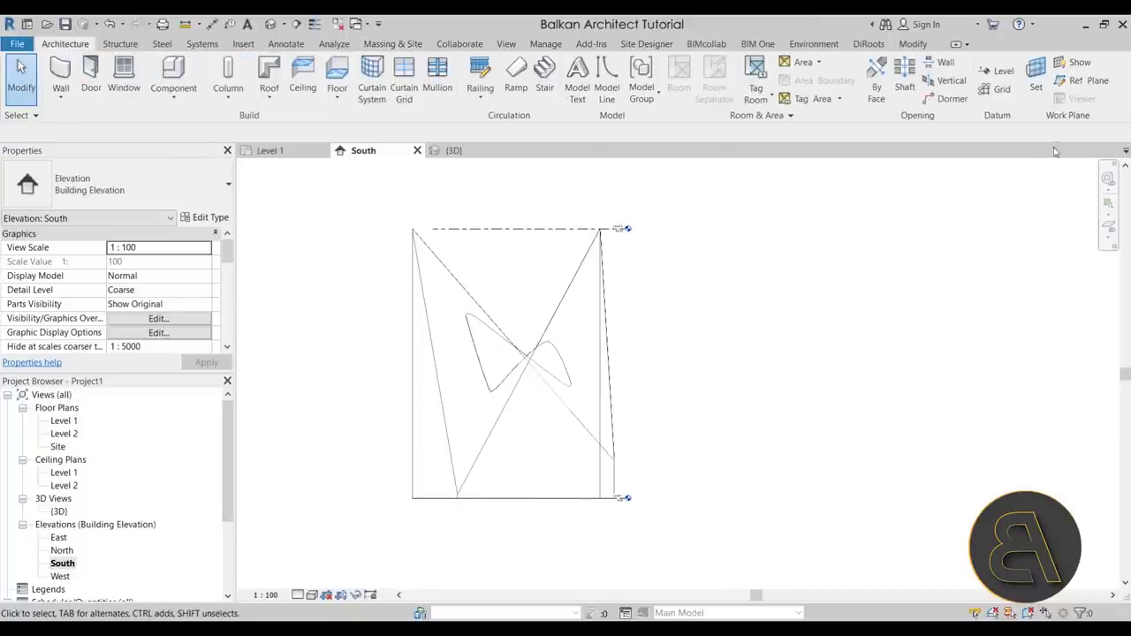
click(1009, 79)
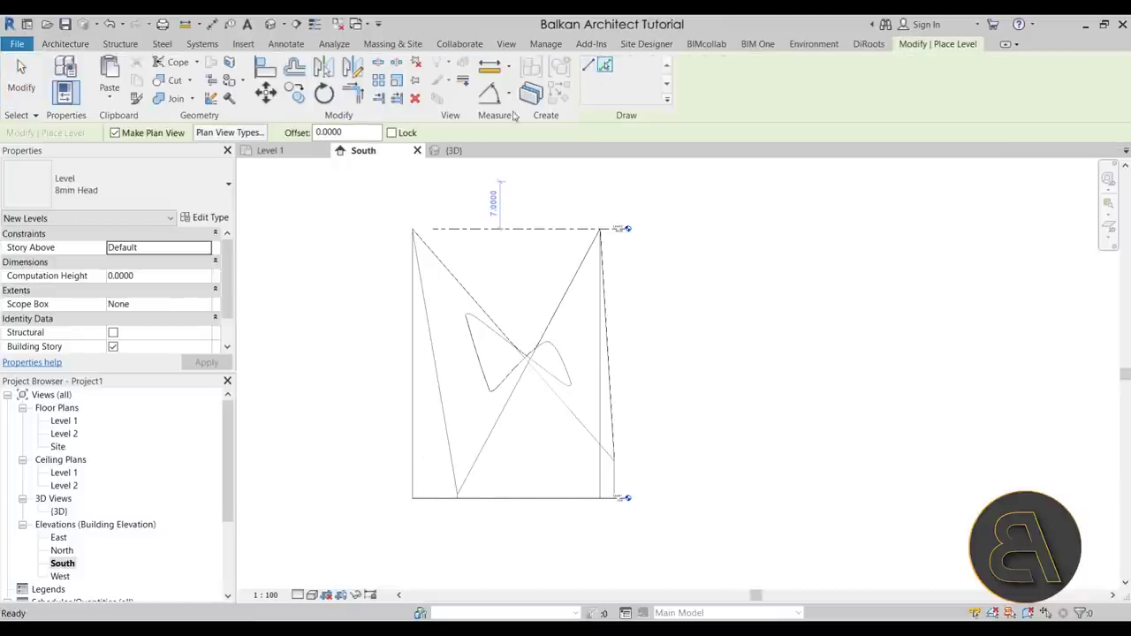
click(344, 133)
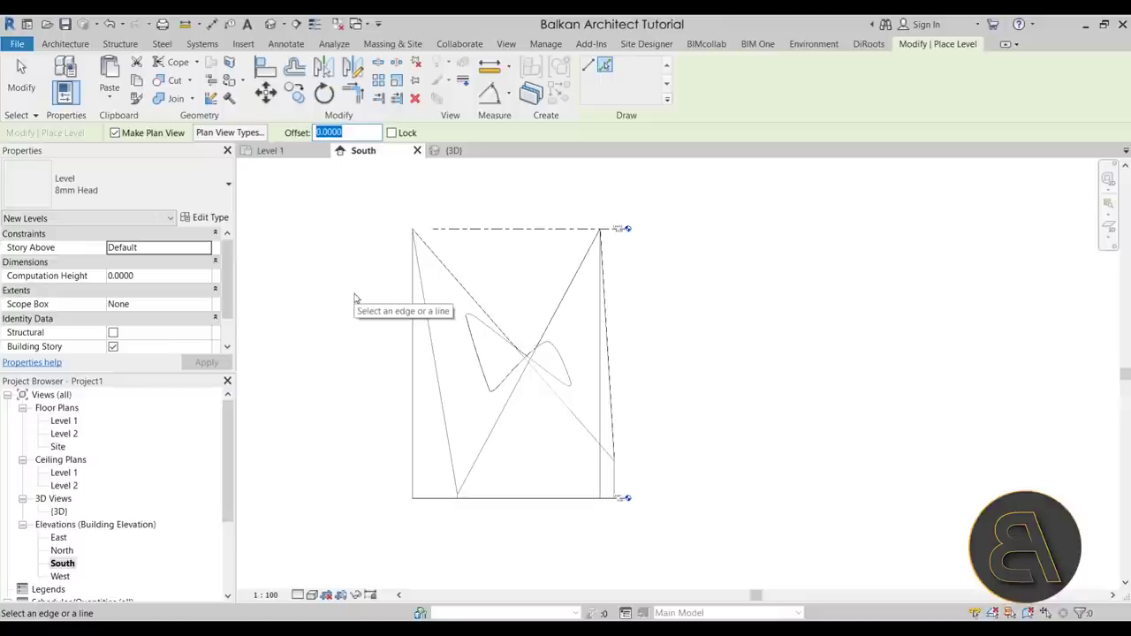
text(4)
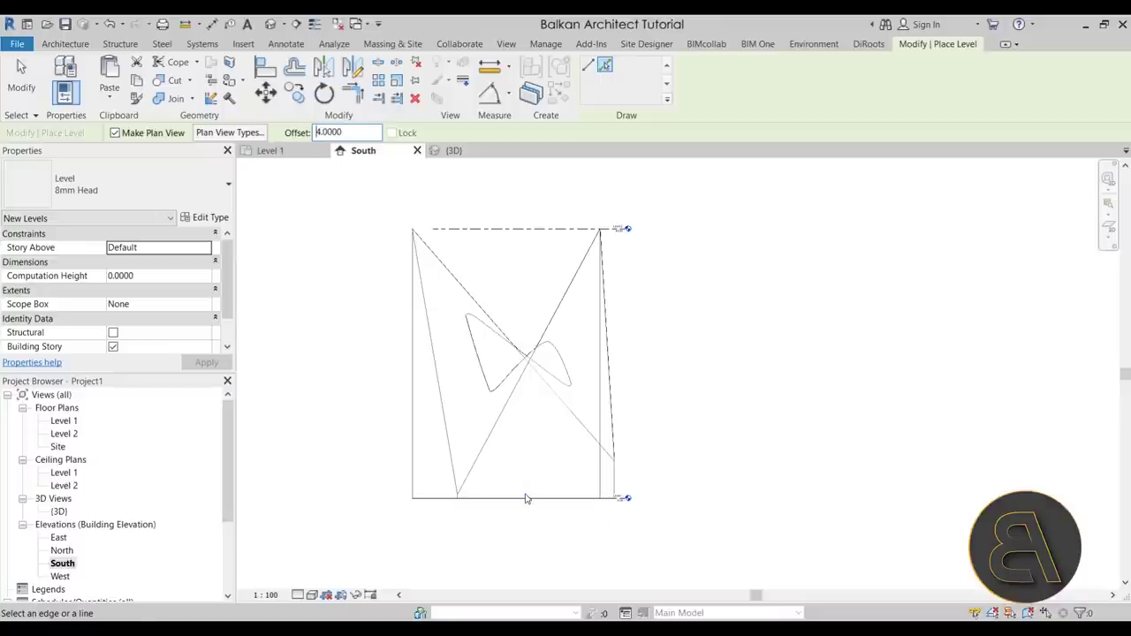
click(350, 133)
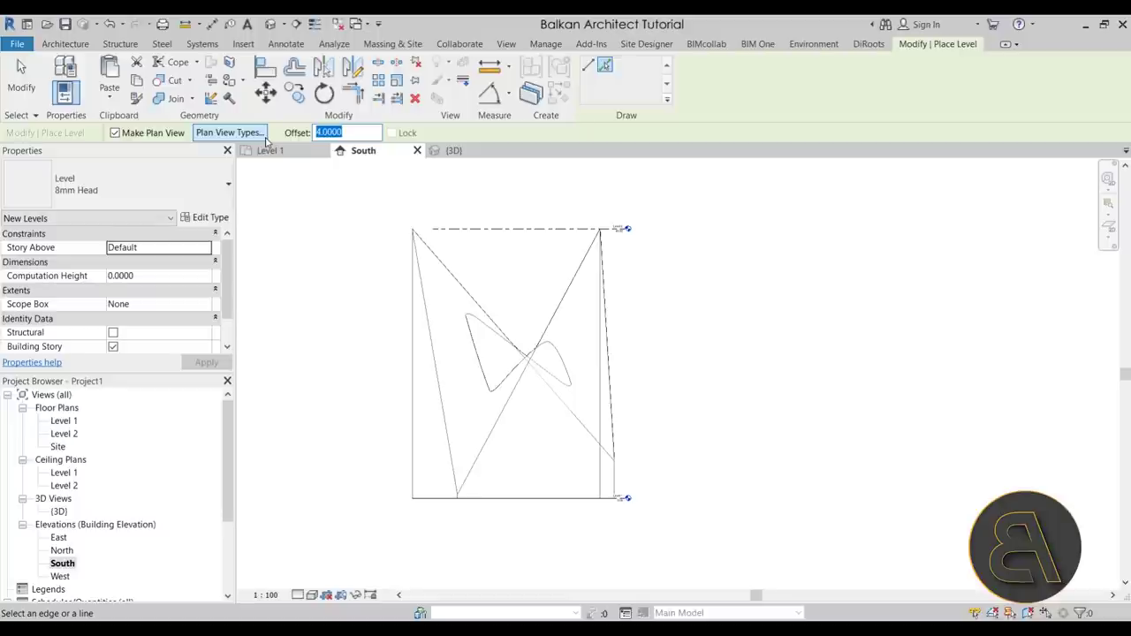
click(526, 498)
Continue the levels upward at 2.6 m spacing, copying them until they reach just below the building's topmost level.
click(344, 133)
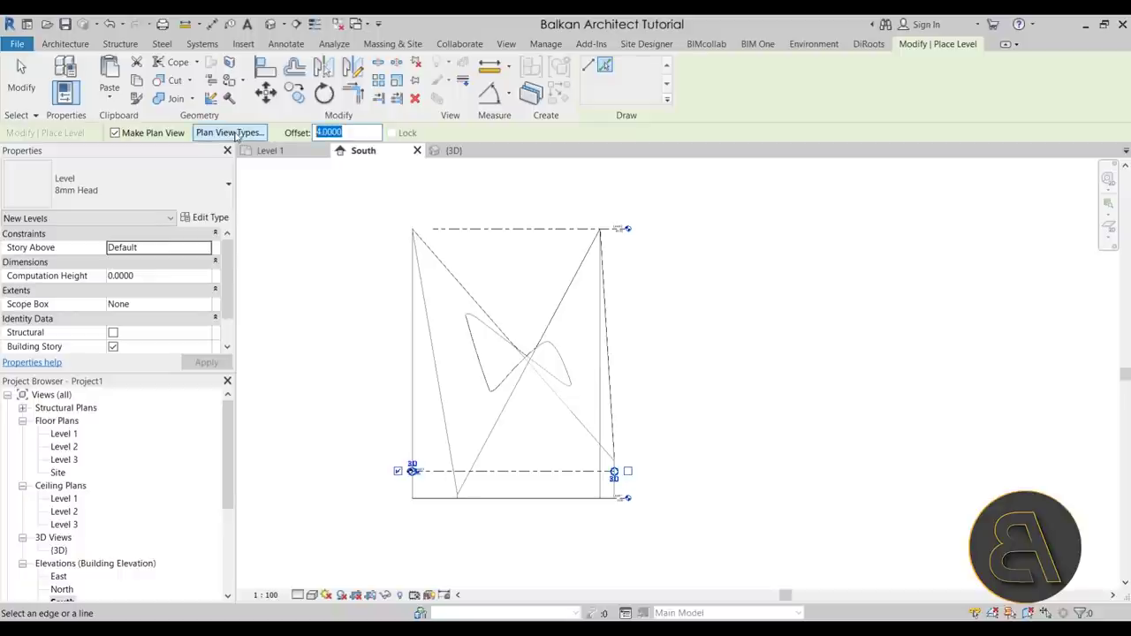
text(2.6)
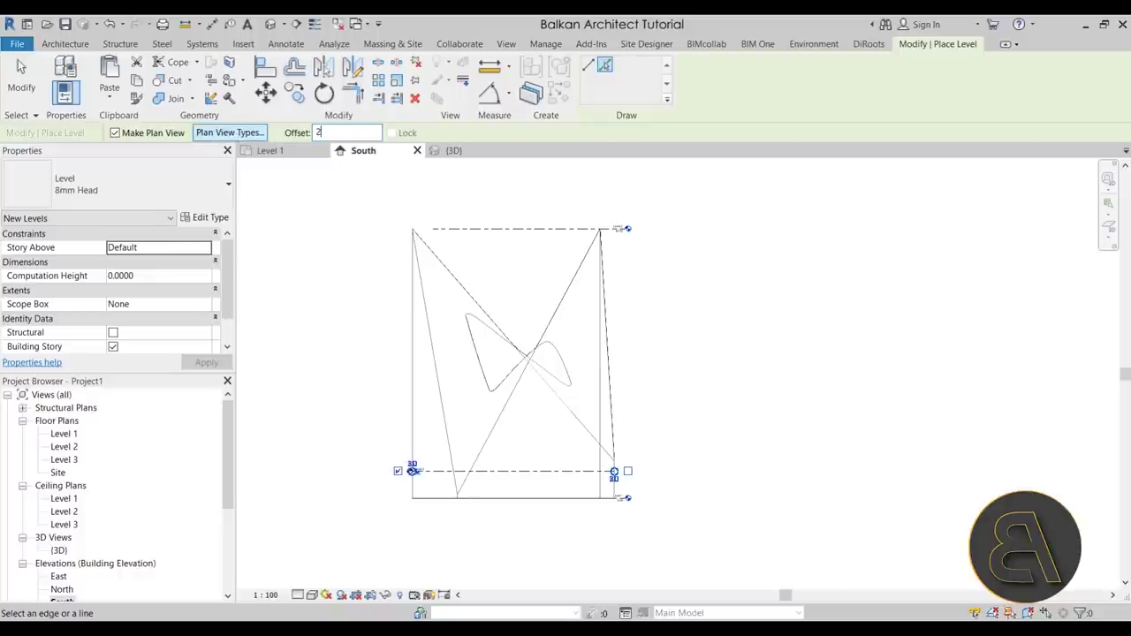
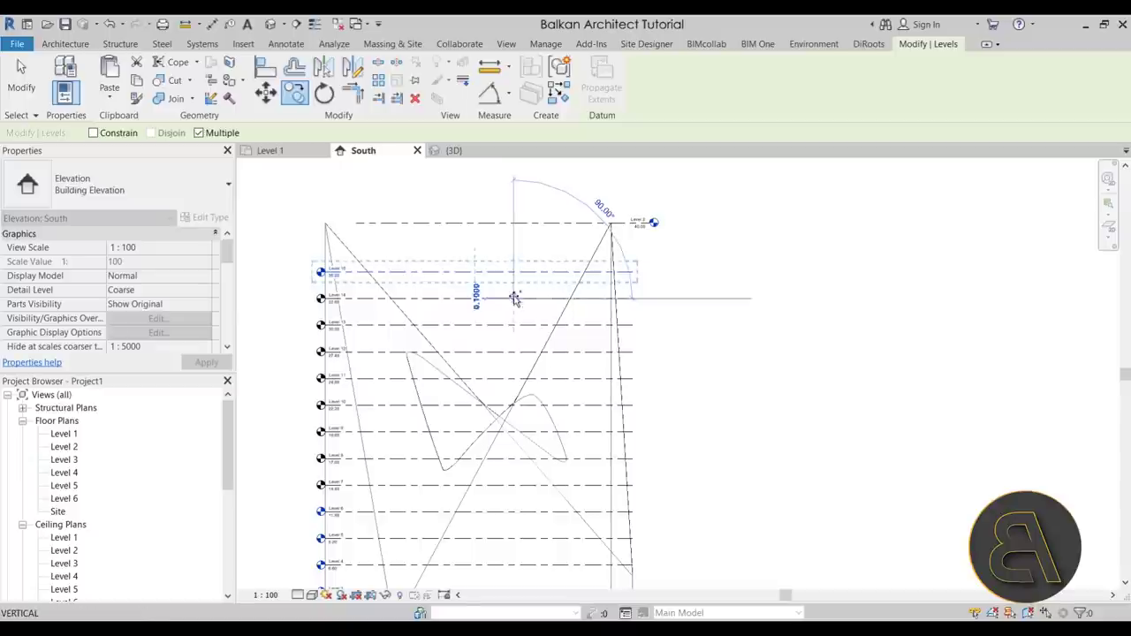
click(513, 270)
key(Escape)
key(Escape)
scroll(396, 221, down, 2)
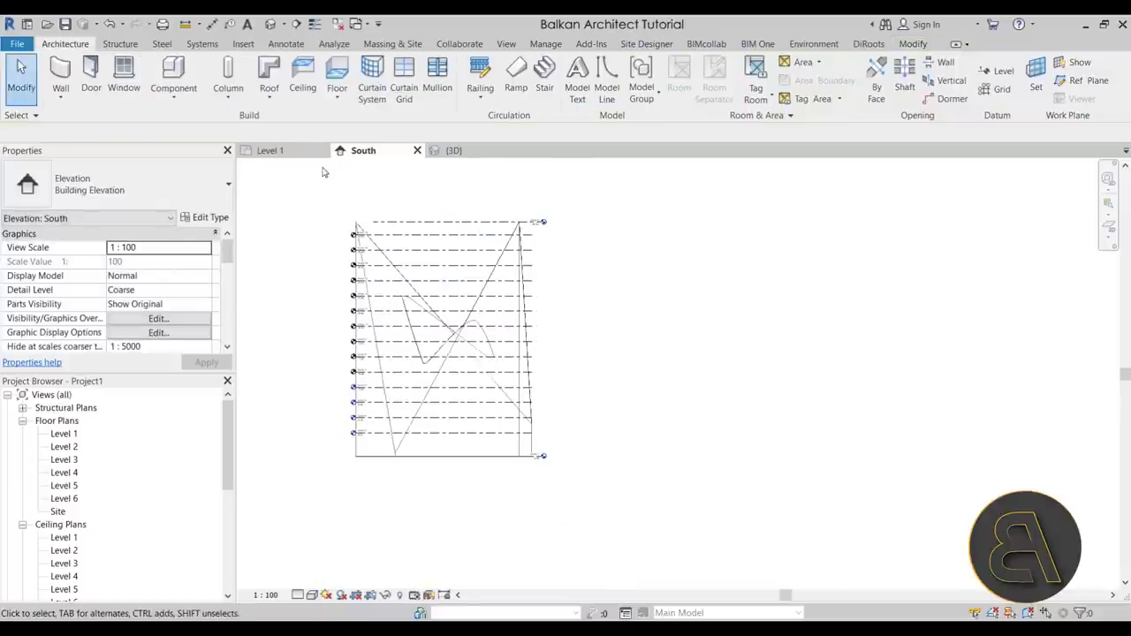
Examine the new levels around the building mass from several sides in the 3D view.
click(453, 150)
shift+middle_drag(619, 424, 730, 398)
scroll(680, 339, up, 3)
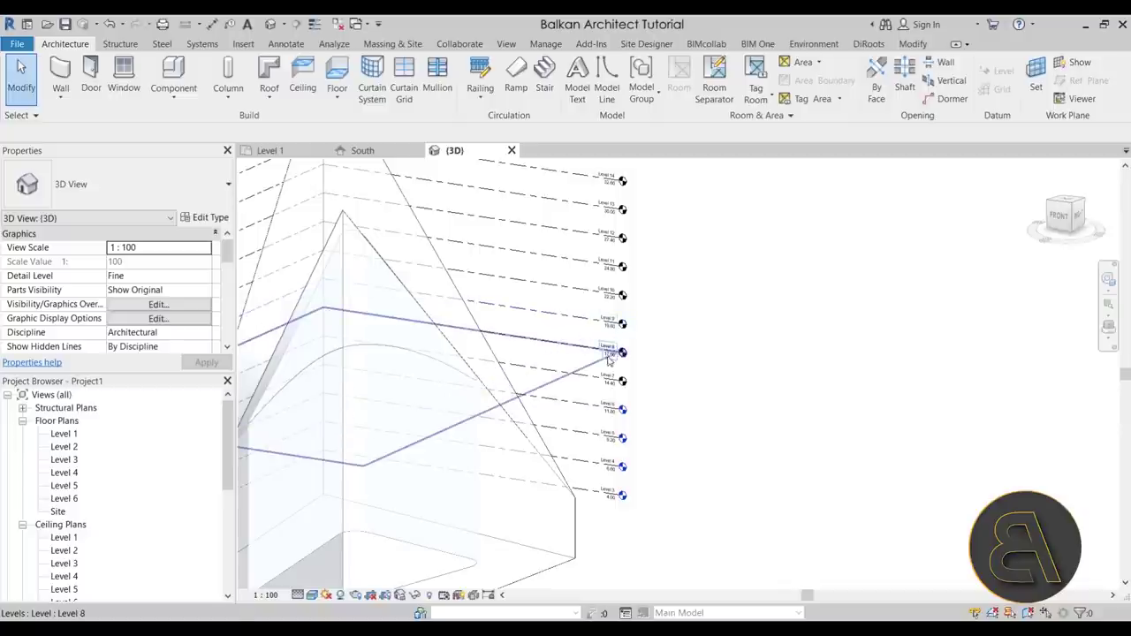
scroll(576, 367, down, 2)
shift+middle_drag(659, 348, 822, 389)
shift+middle_drag(534, 248, 642, 434)
middle_drag(715, 395, 934, 416)
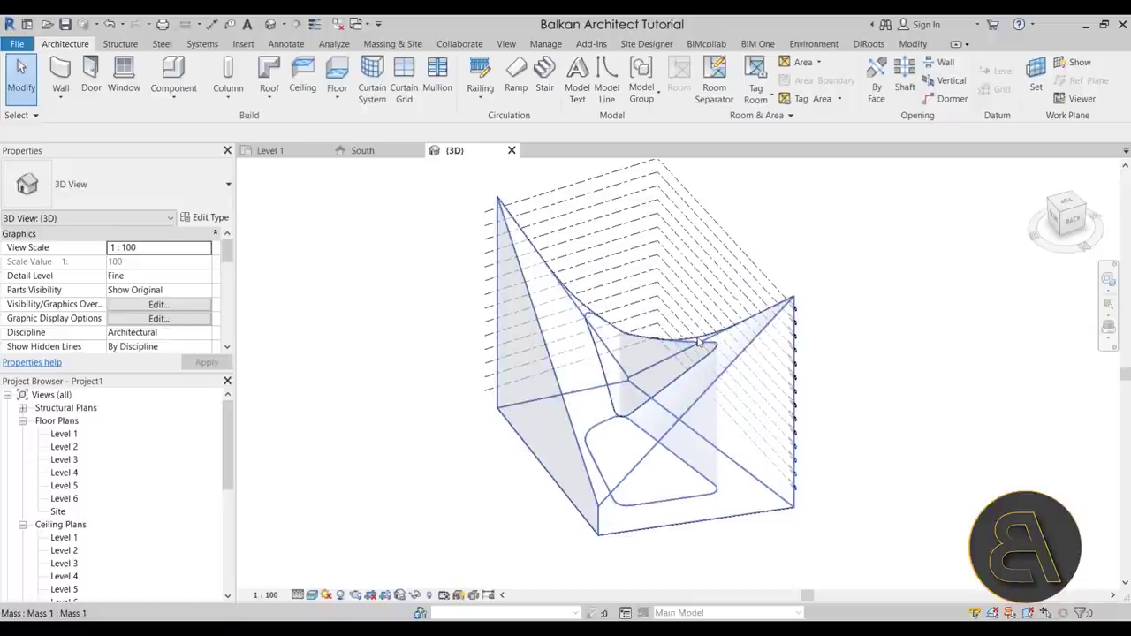
Create mass floors for the building mass at all levels, from Level 1 to Level 16.
click(694, 374)
shift+middle_drag(936, 422, 855, 415)
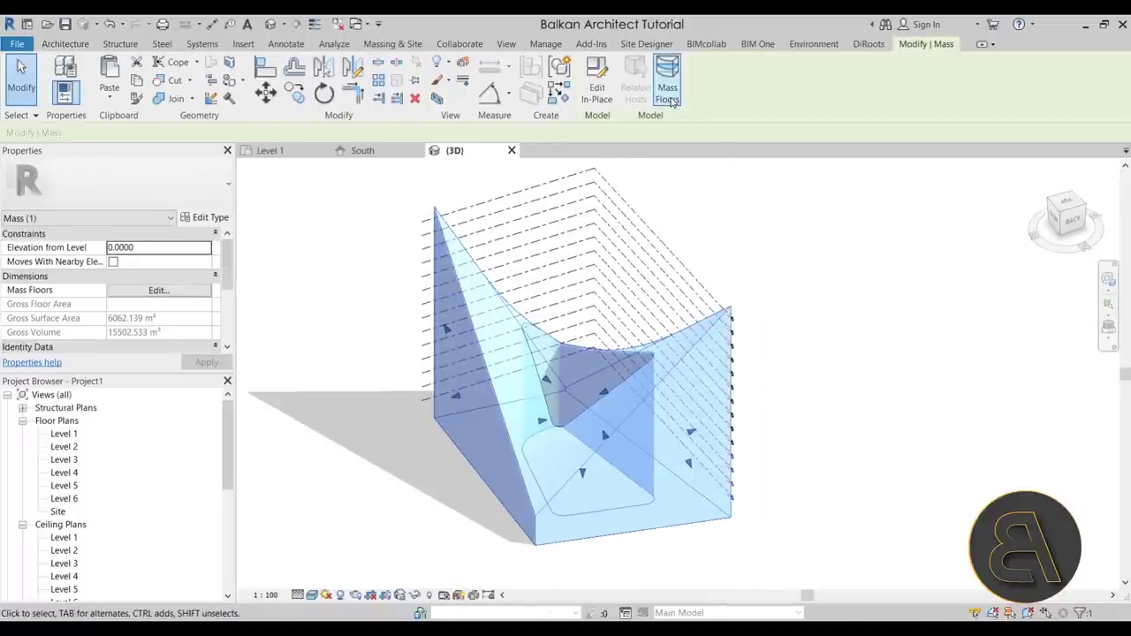
click(667, 83)
drag(356, 197, 320, 210)
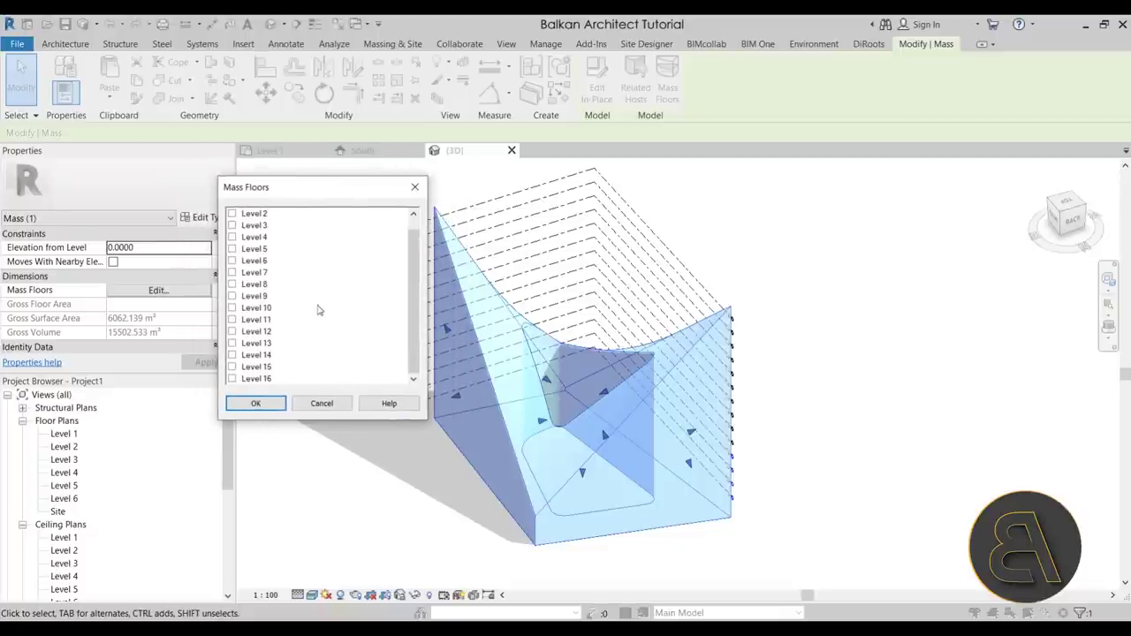
click(260, 216)
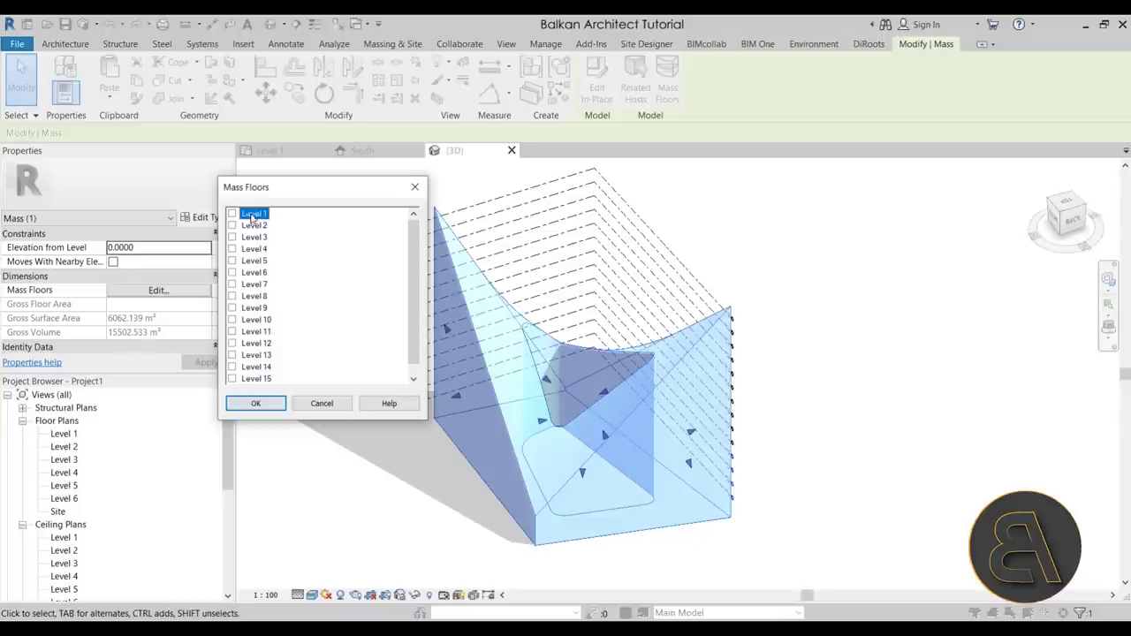
scroll(263, 219, down, 1)
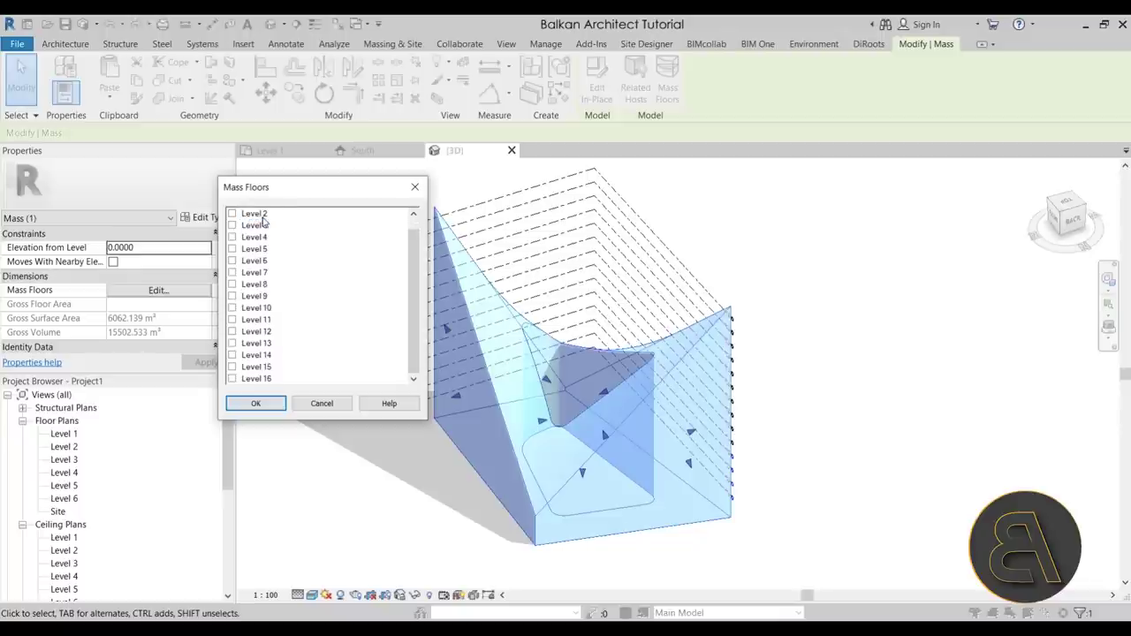
shift+click(258, 380)
scroll(283, 305, up, 1)
scroll(256, 327, down, 1)
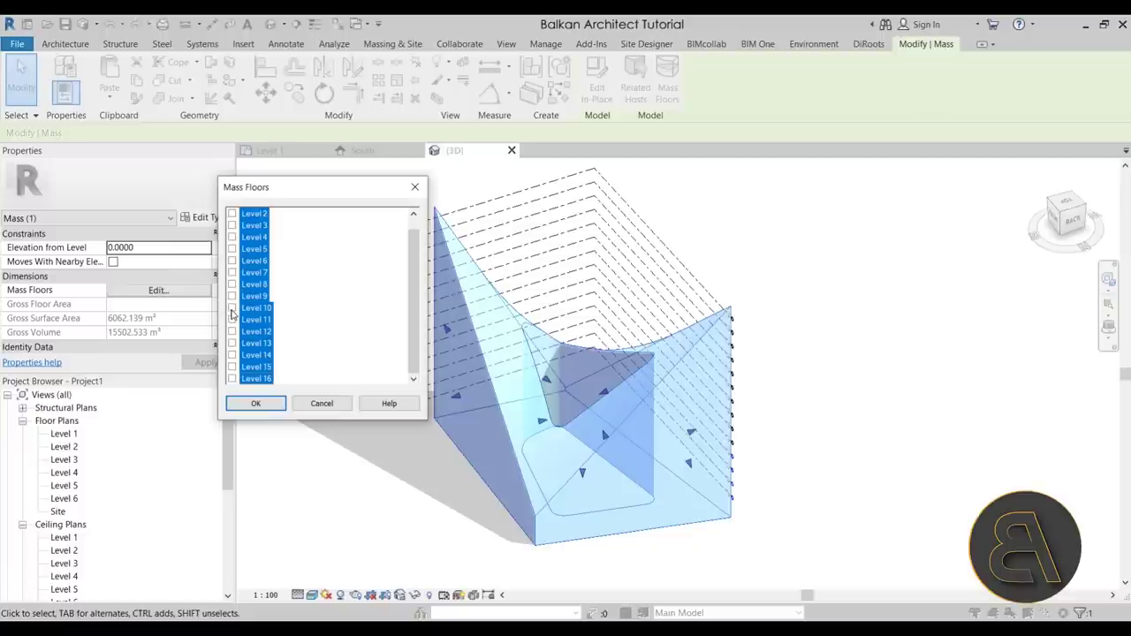
scroll(236, 365, up, 1)
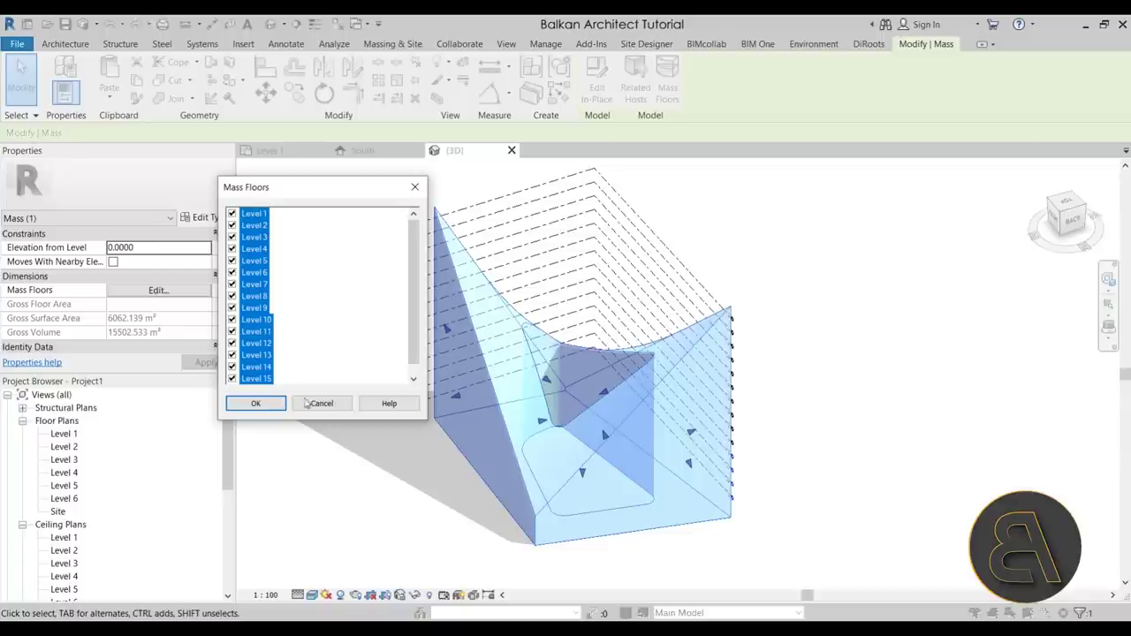
click(255, 403)
click(912, 425)
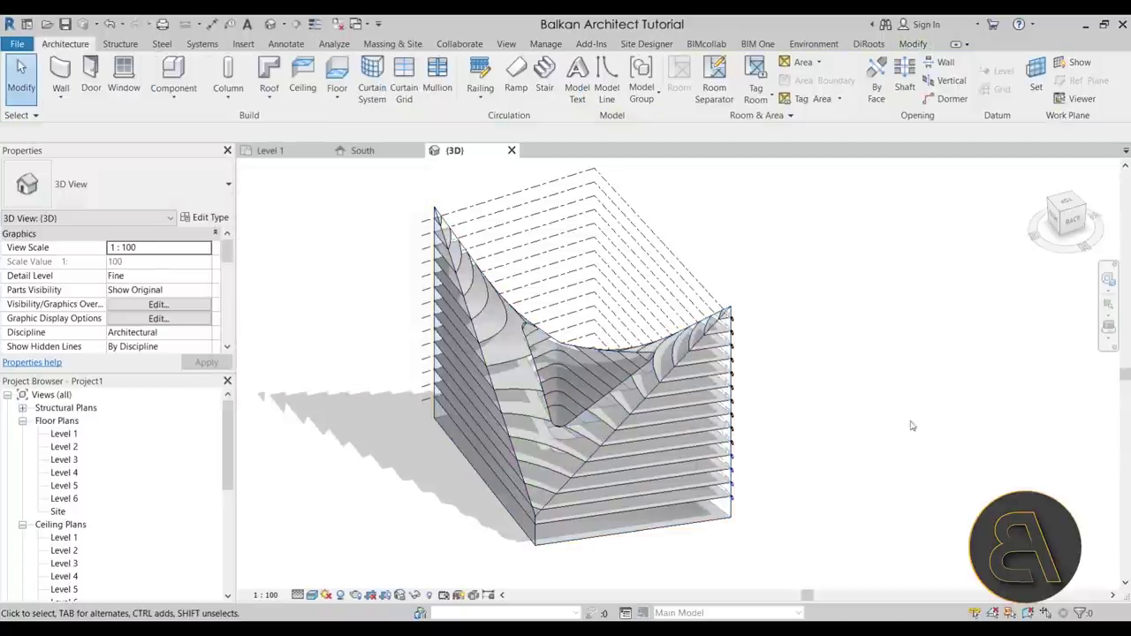
Examine the mass floors around the sloped roof and courtyard up close and from several angles.
shift+middle_drag(831, 474, 706, 375)
scroll(669, 244, up, 6)
shift+middle_drag(747, 290, 749, 303)
scroll(691, 346, up, 4)
scroll(801, 324, down, 3)
scroll(802, 328, down, 8)
shift+middle_drag(848, 323, 801, 467)
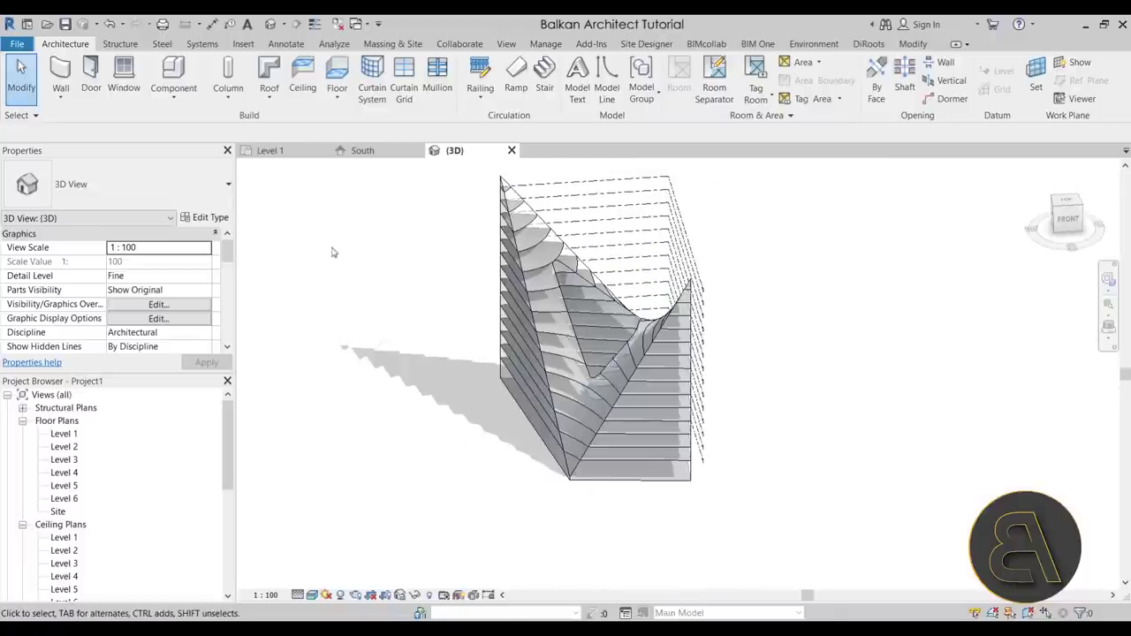
Create Generic 300mm floors by face on all mass floors of the building.
click(392, 44)
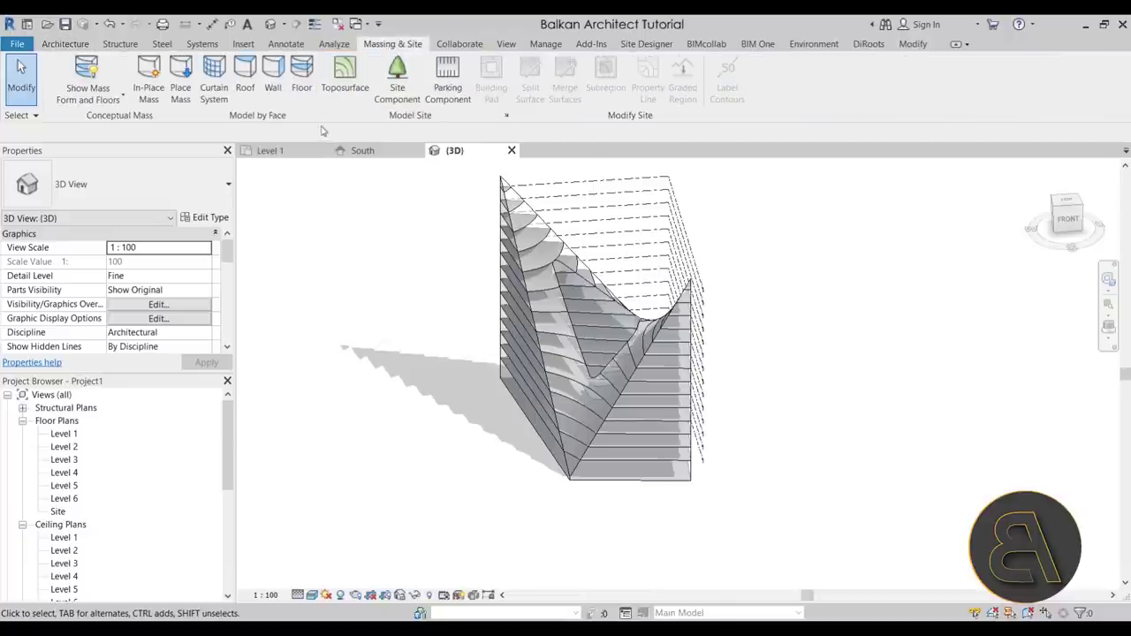
click(302, 88)
click(168, 189)
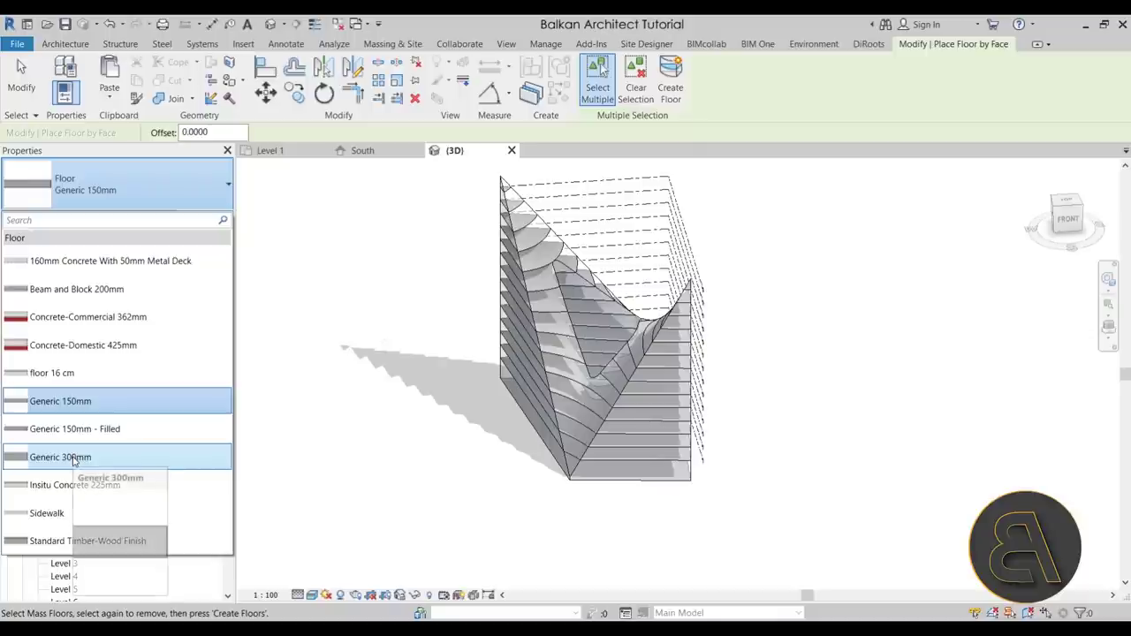
click(75, 457)
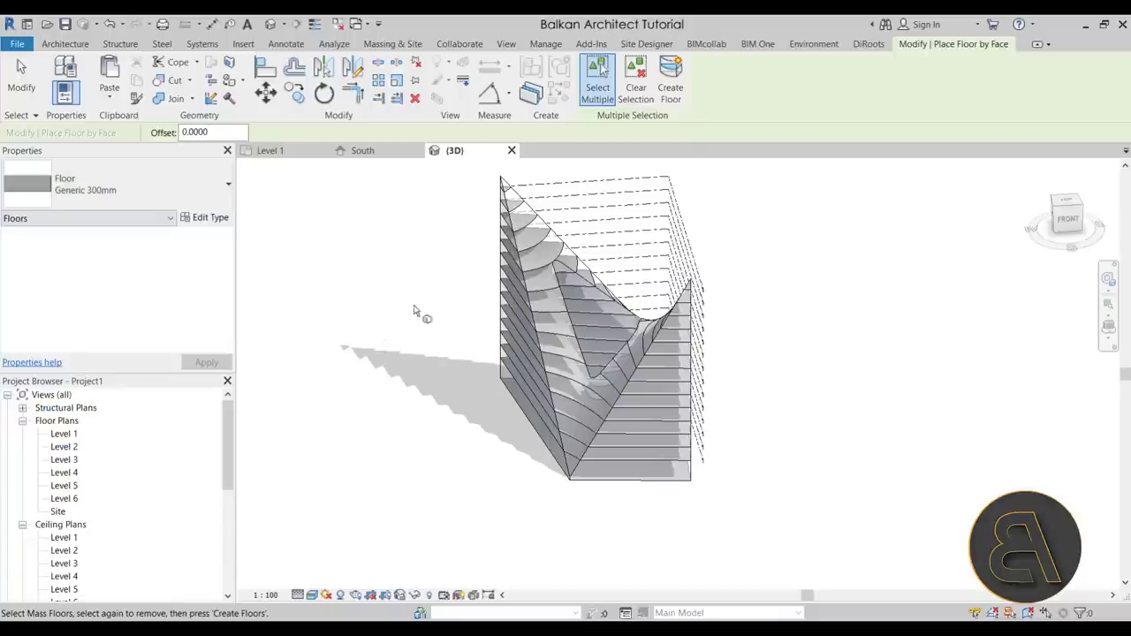
click(510, 255)
scroll(510, 254, down, 1)
drag(733, 469, 402, 174)
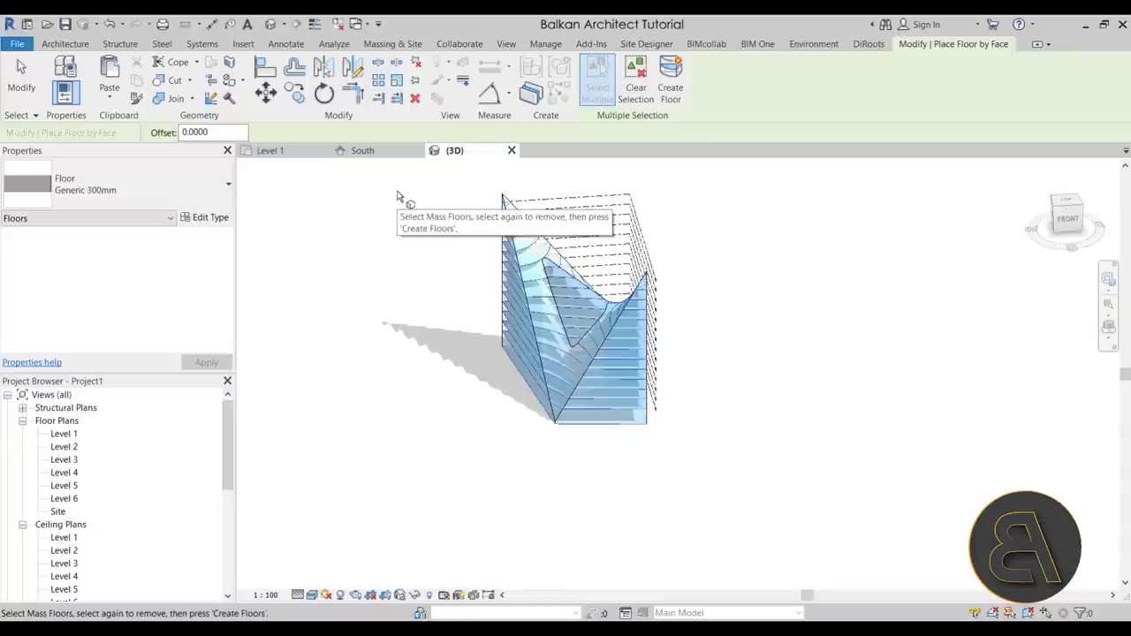
drag(751, 481, 389, 208)
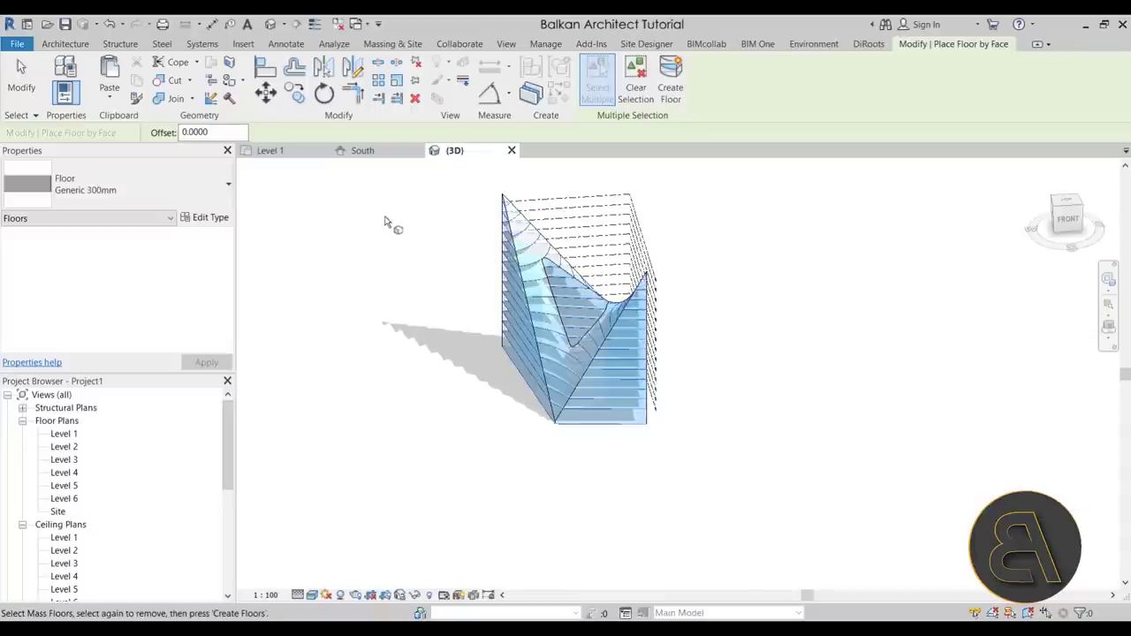
click(767, 309)
Examine the new floor slabs up close and from above, and end floor placement.
scroll(749, 311, up, 5)
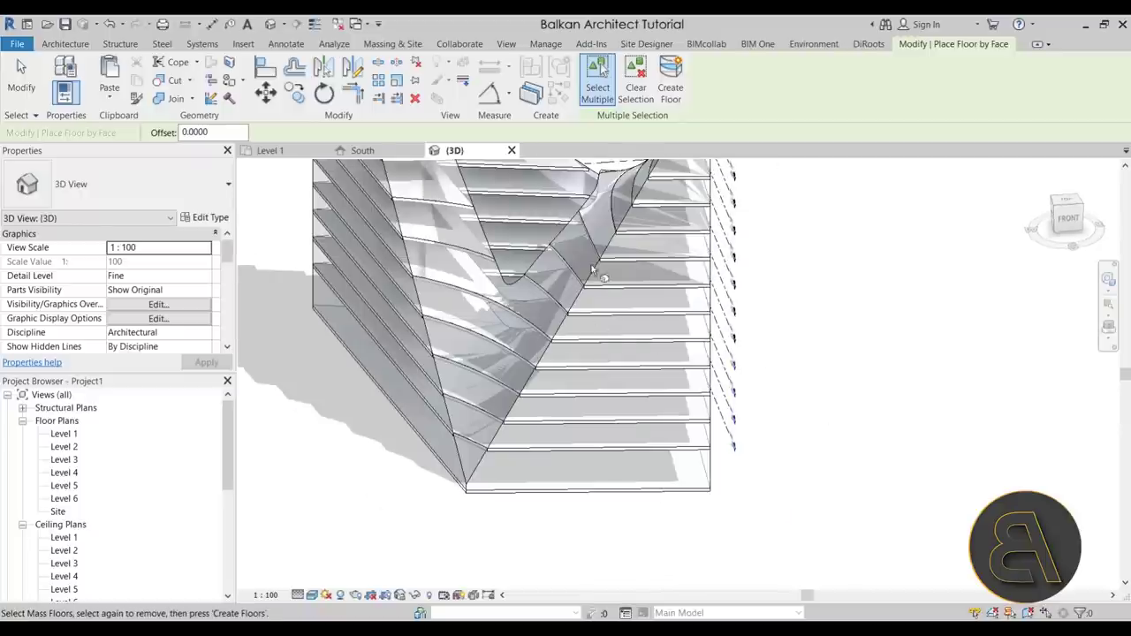
scroll(592, 270, up, 3)
shift+middle_drag(614, 291, 582, 336)
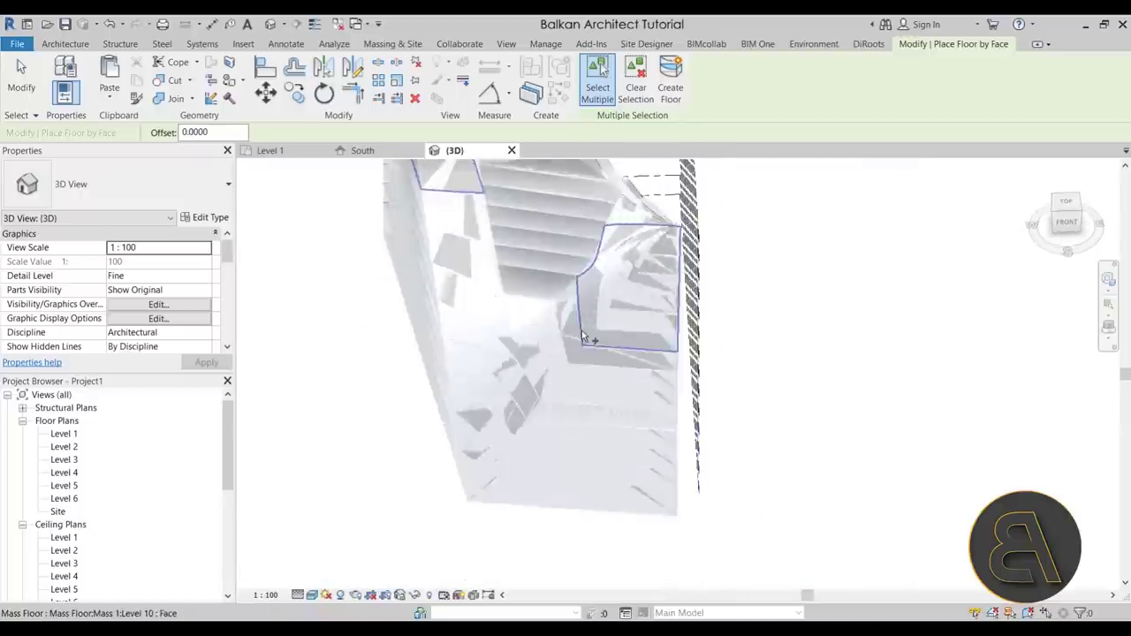
key(Escape)
scroll(527, 378, down, 3)
shift+middle_drag(751, 463, 755, 351)
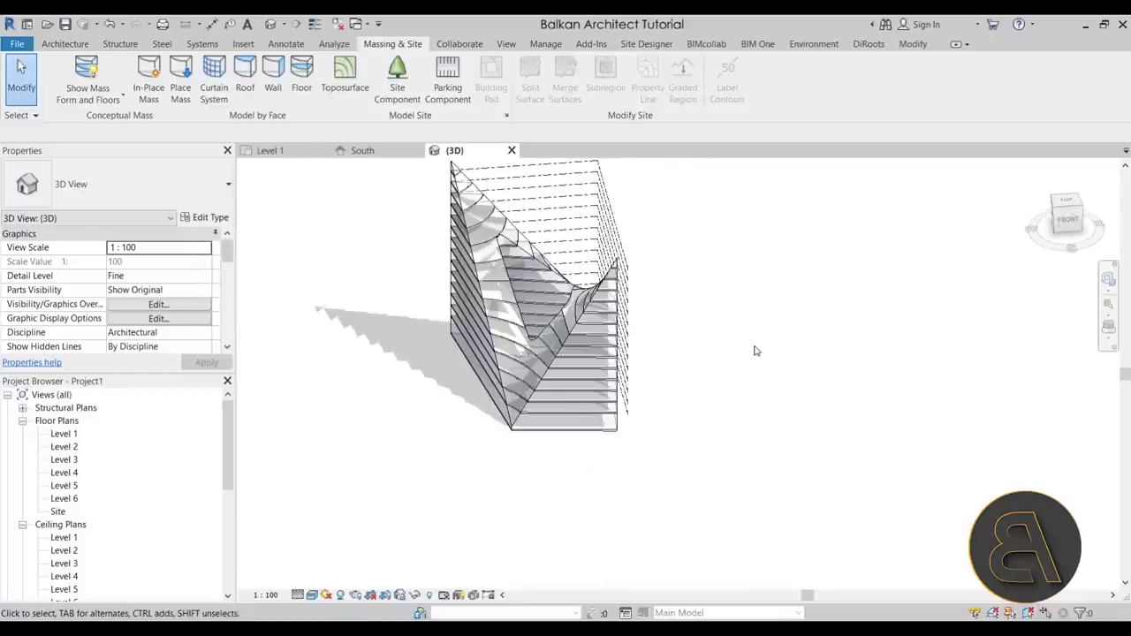
Open the boundary sketch of the Level 13 floor, examine its outline, and finish the sketch without edits.
scroll(530, 281, up, 5)
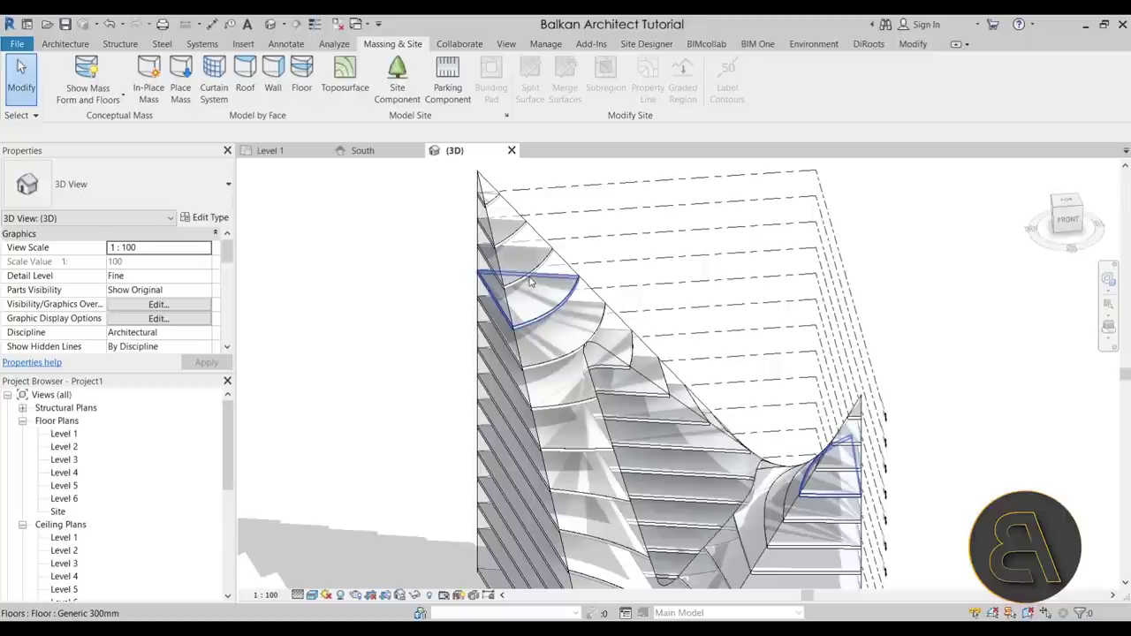
click(530, 281)
shift+middle_drag(530, 281, 640, 346)
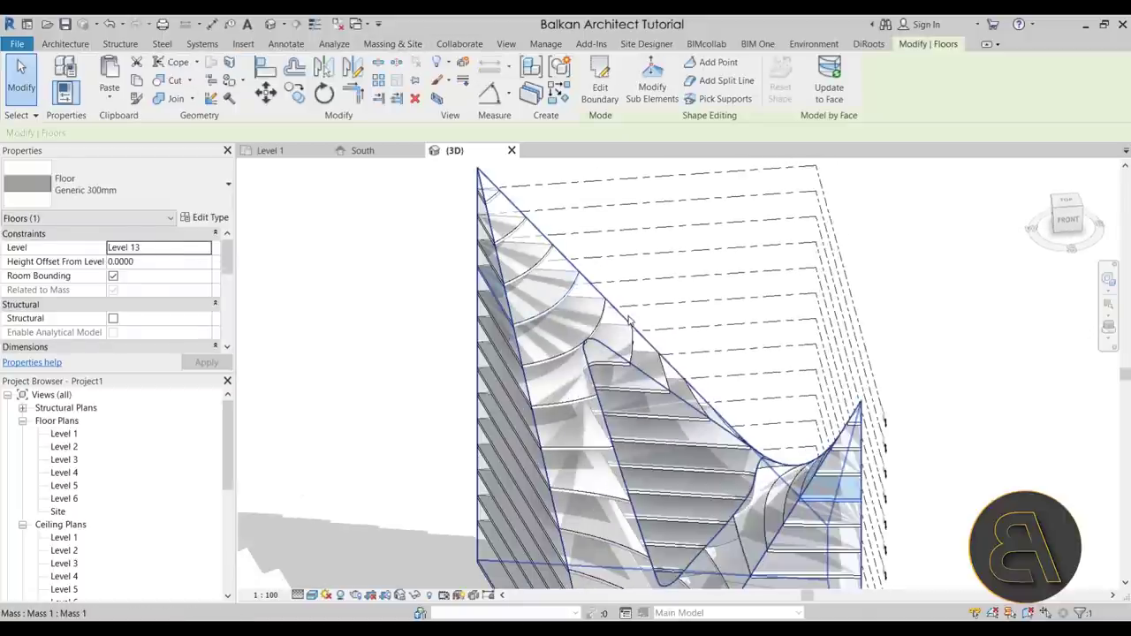
click(599, 92)
scroll(595, 353, up, 5)
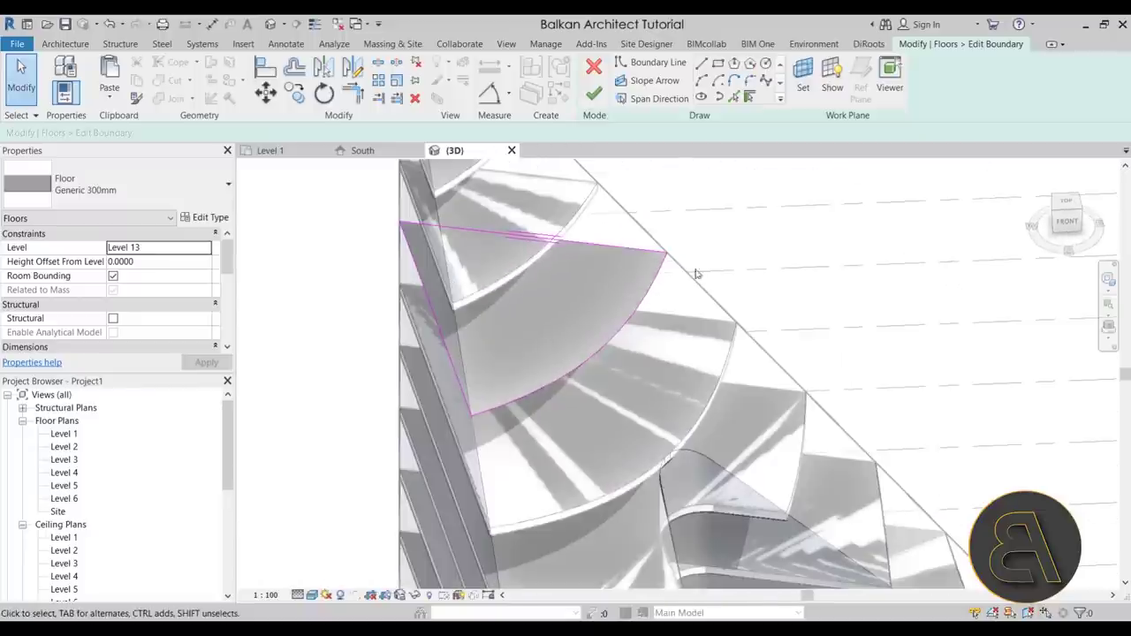
shift+middle_drag(565, 220, 671, 265)
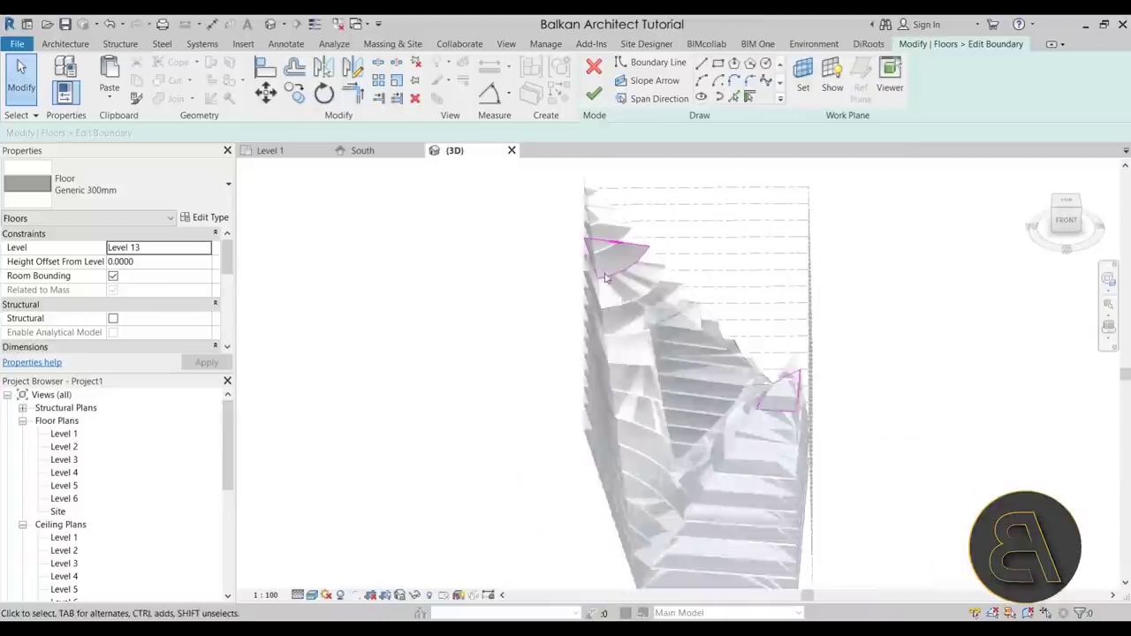
click(599, 95)
mouse_move(492, 273)
shift+middle_down()
mouse_move(530, 244)
mouse_move(472, 383)
mouse_move(557, 318)
mouse_move(836, 386)
mouse_move(848, 339)
mouse_move(853, 373)
mouse_move(928, 397)
mouse_move(936, 482)
mouse_move(876, 538)
mouse_move(823, 524)
mouse_move(916, 494)
mouse_move(906, 530)
mouse_move(868, 491)
mouse_move(596, 469)
mouse_move(566, 481)
mouse_move(632, 490)
mouse_move(759, 415)
mouse_move(875, 380)
mouse_move(866, 409)
shift+middle_up()
key(Escape)
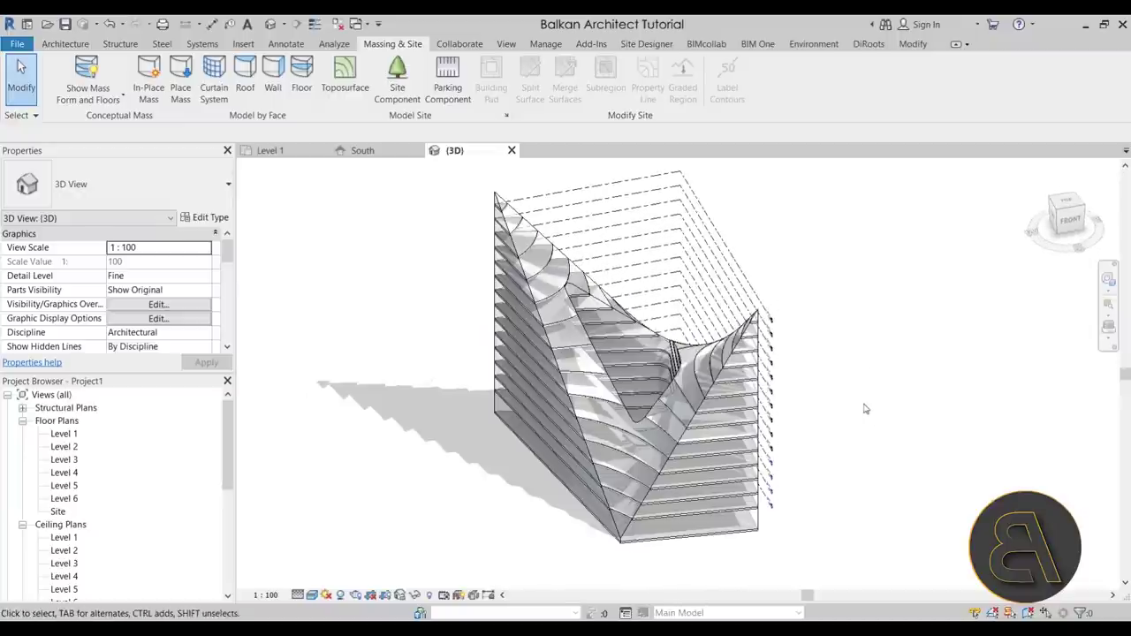
Compare the floor model with the reference image of the terraced building, and view the model from other sides.
drag(0, 160, 305, 158)
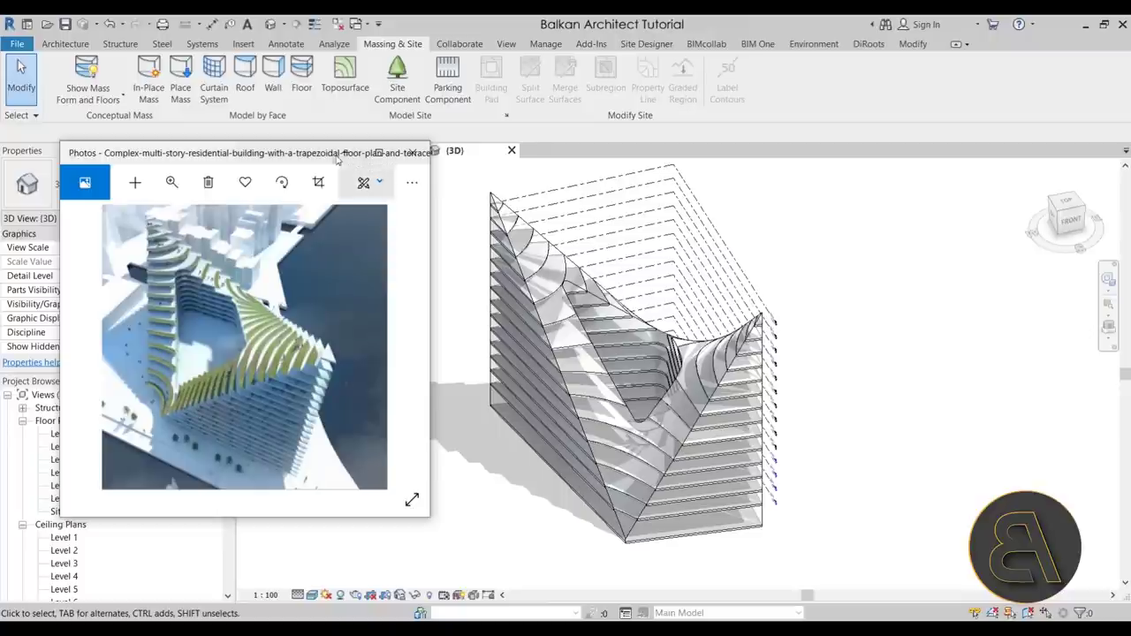
mouse_move(299, 161)
mouse_down()
mouse_move(350, 158)
mouse_move(315, 148)
mouse_up()
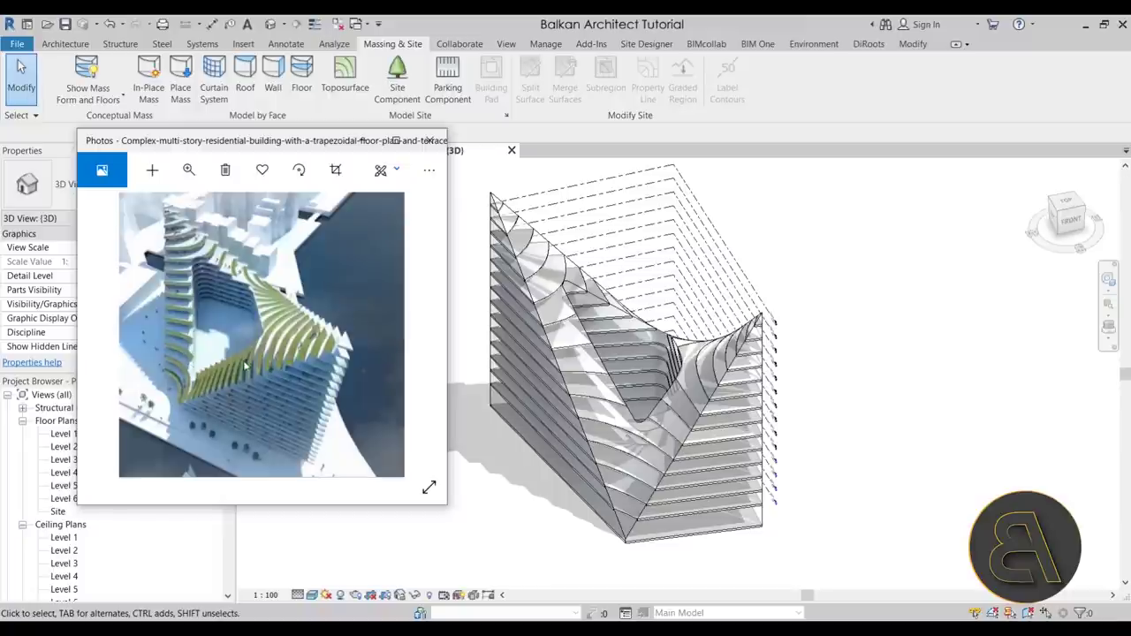
click(362, 141)
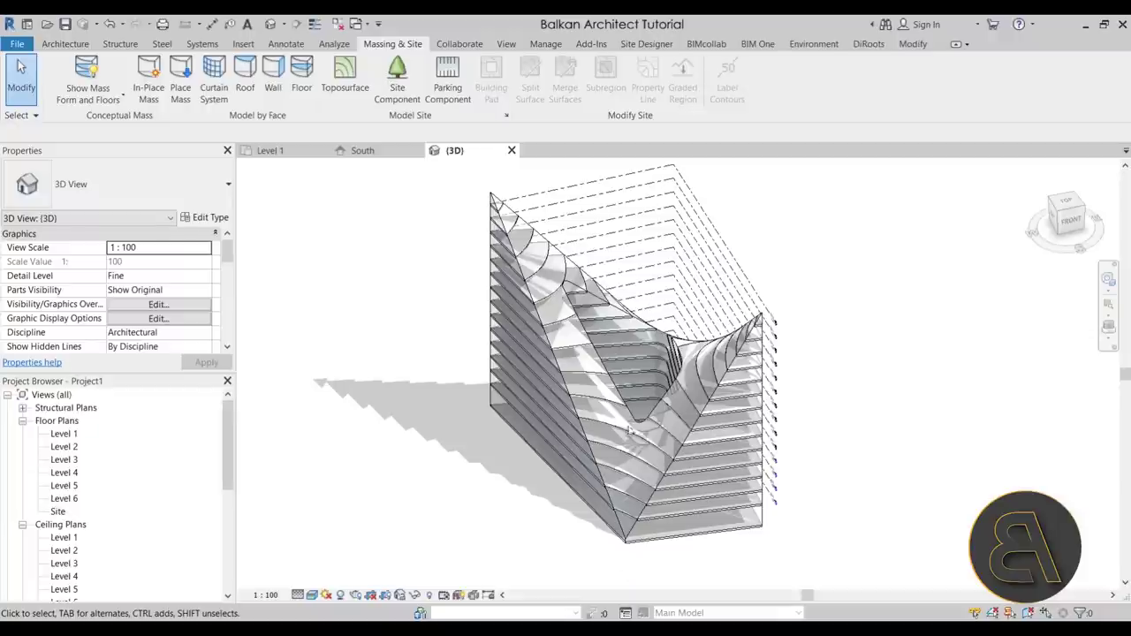
mouse_move(839, 437)
shift+middle_down()
mouse_move(863, 401)
mouse_move(931, 359)
mouse_move(839, 436)
mouse_move(815, 477)
mouse_move(825, 436)
mouse_move(816, 447)
shift+middle_up()
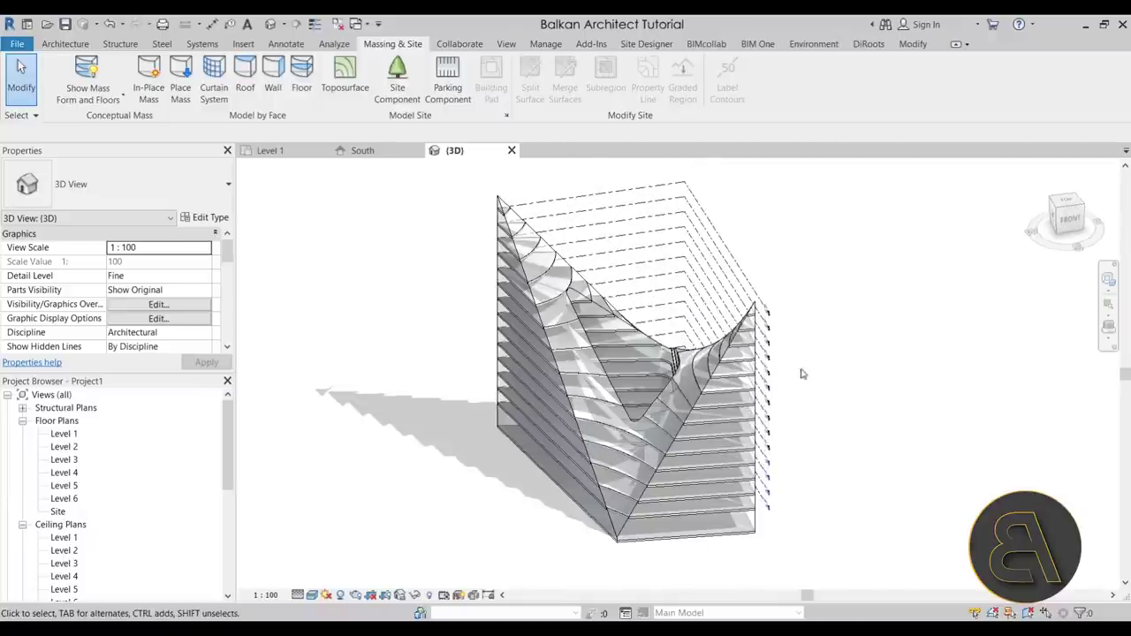
mouse_move(812, 385)
shift+middle_down()
mouse_move(873, 374)
mouse_move(901, 429)
mouse_move(869, 487)
shift+middle_up()
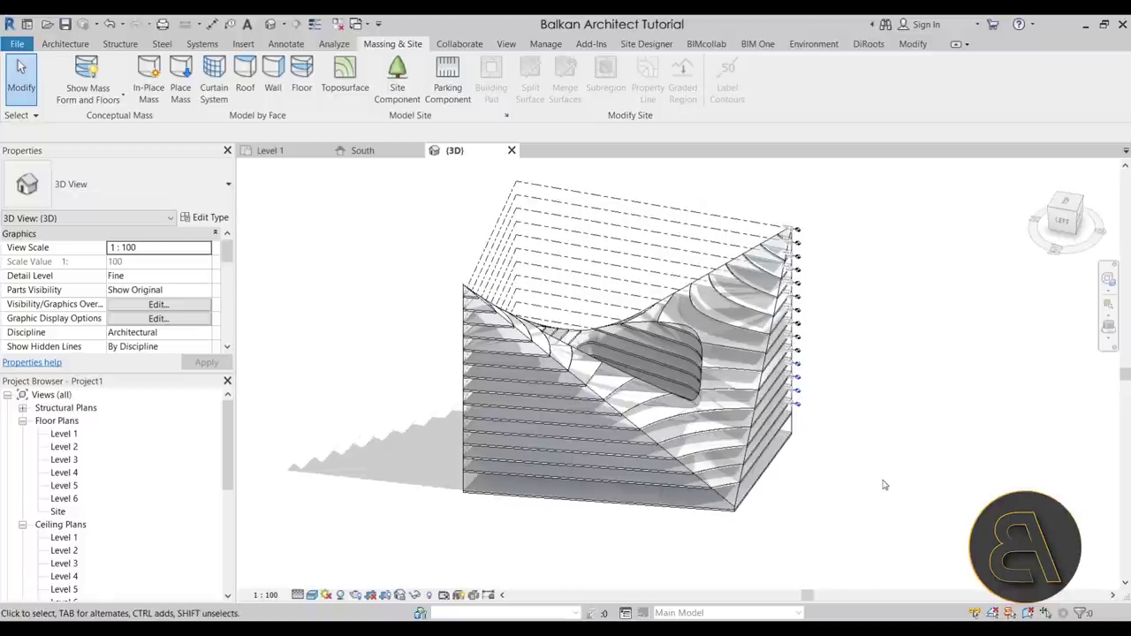